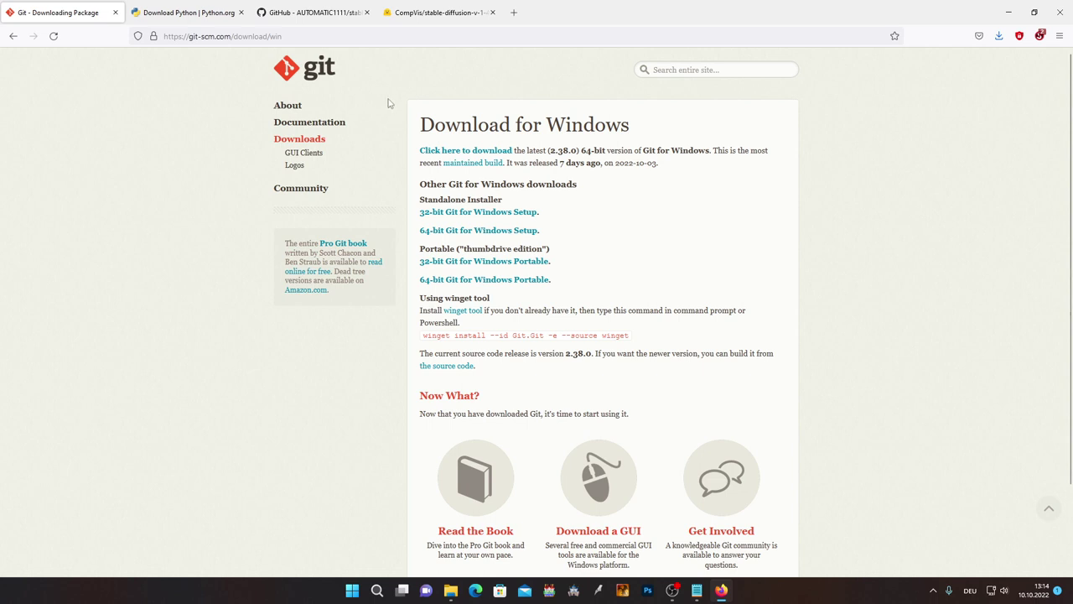
Switch from the Git download page to the Python 3.10.7 download page, then bring up Explorer.
left_click(182, 17)
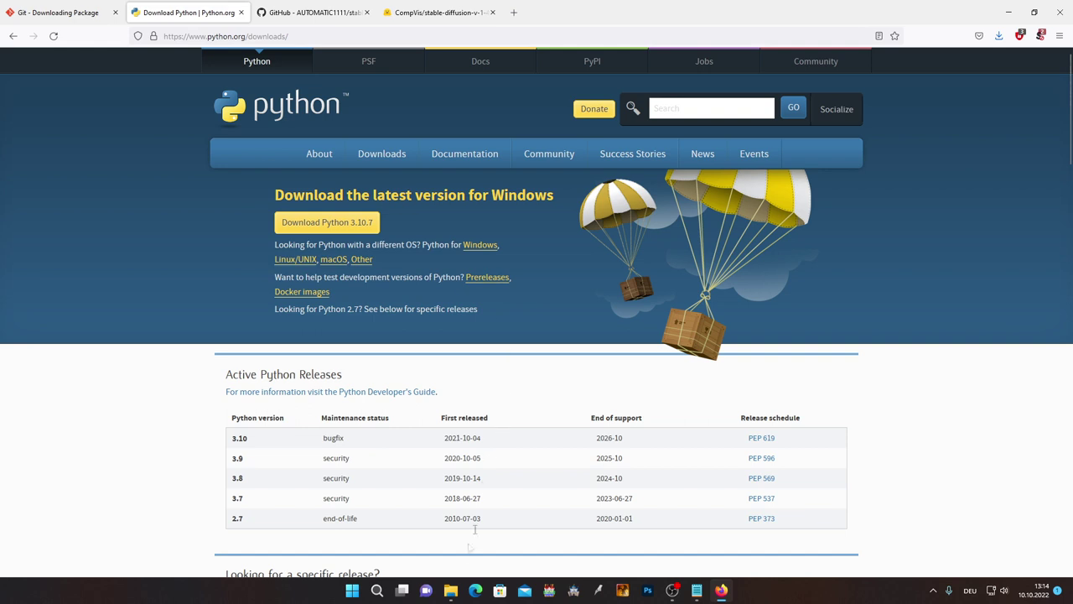
left_click(451, 590)
Install python-3.10.7-amd64 from Downloads with 'Add Python 3.10 to PATH' ticked, then close setup.
left_click(399, 543)
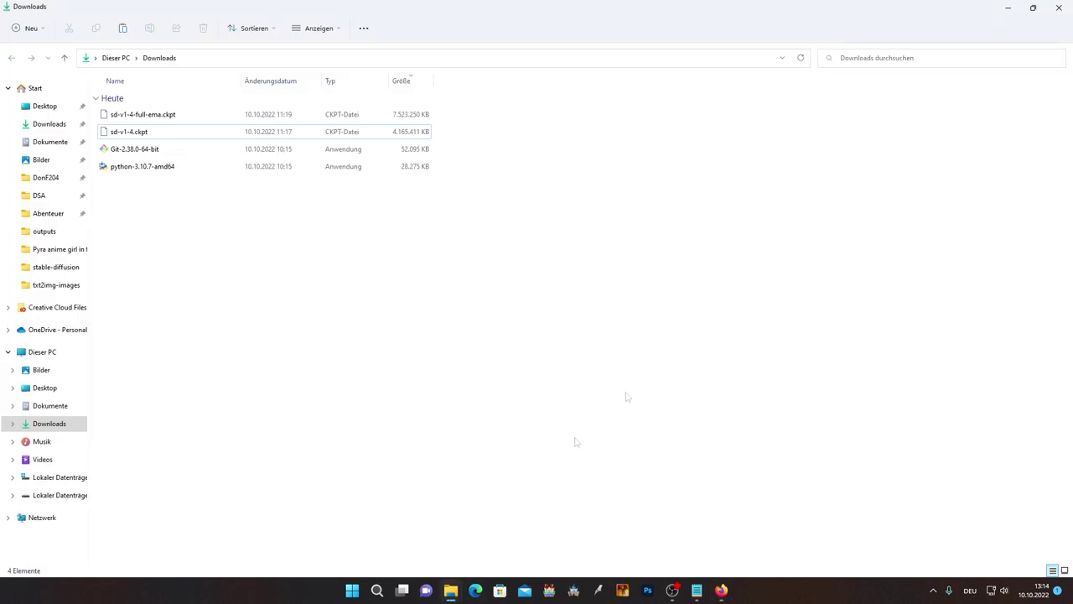
left_click_drag(316, 268, 99, 141)
left_click(156, 171)
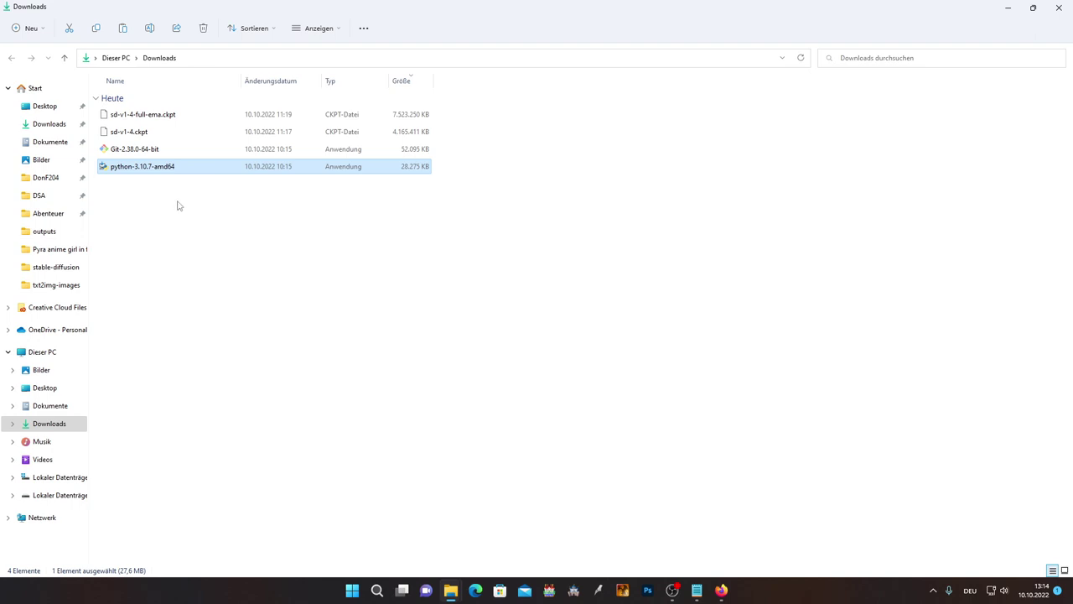
key("Return")
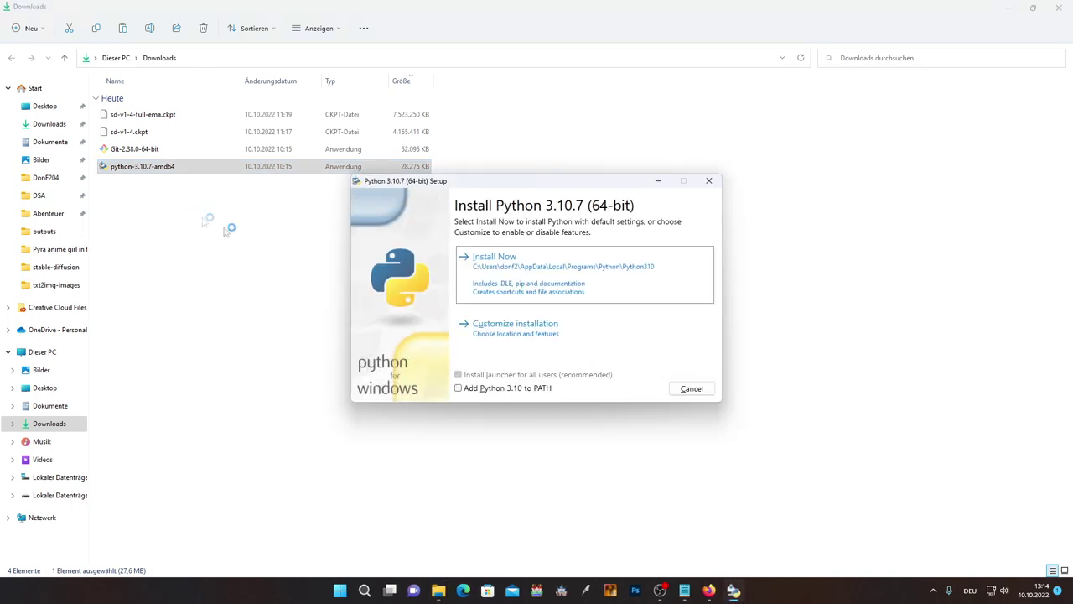
left_click(457, 388)
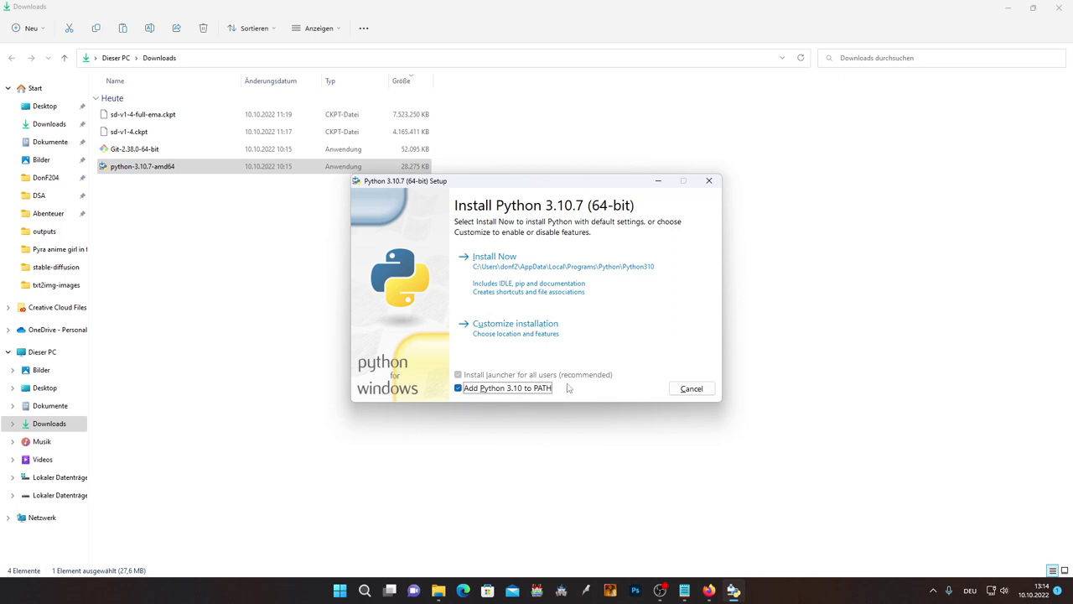
left_click(488, 280)
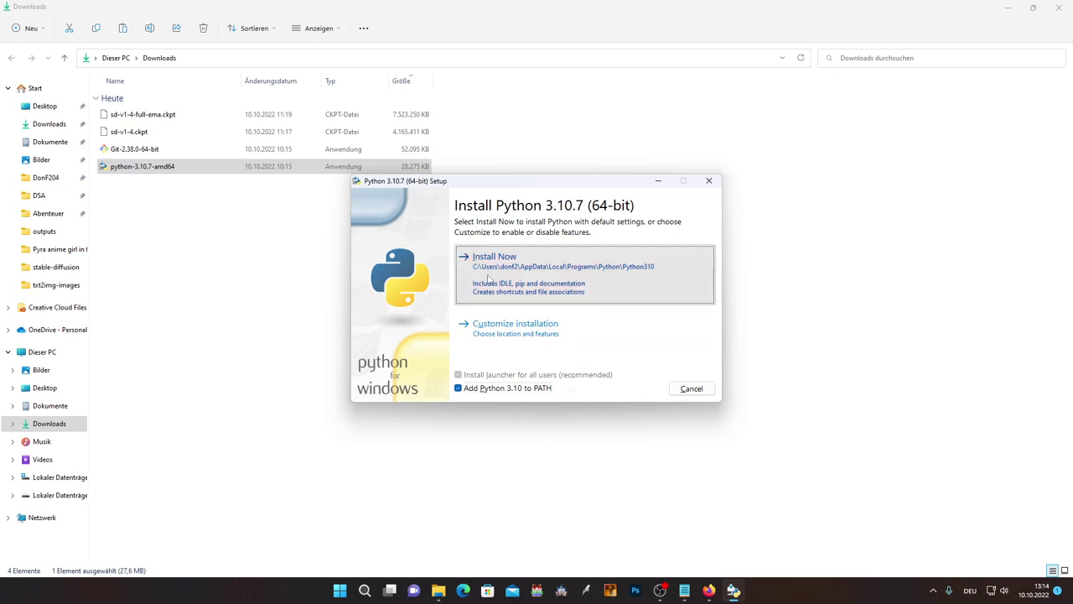
left_click(712, 389)
left_click(126, 149)
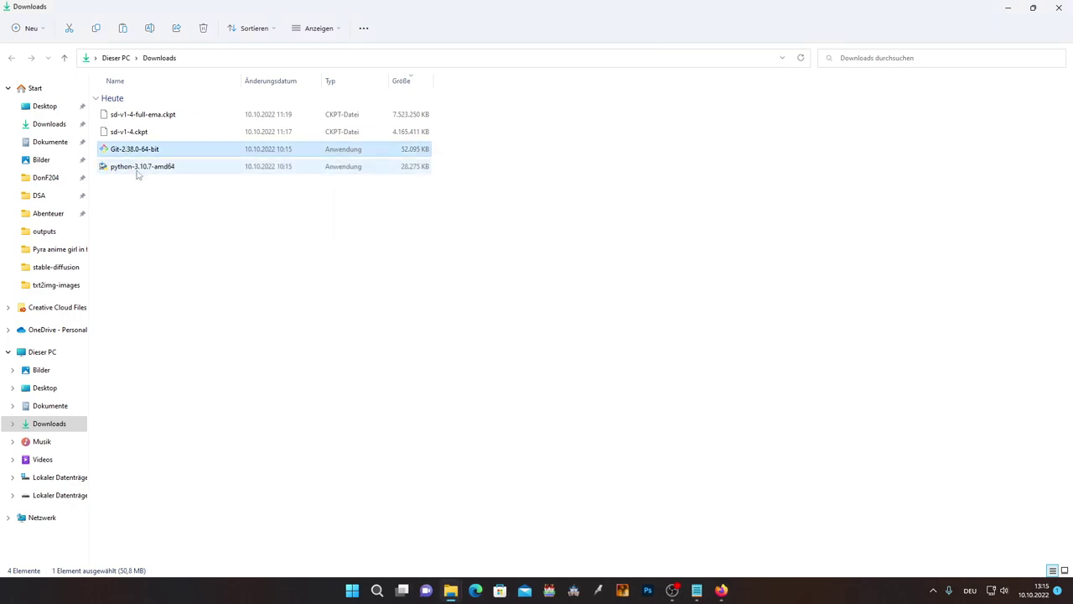
Start Git 2.38.0 setup, accept the license, and confirm installing into the existing C:\Program Files\Git.
scroll(639, 269, "down", 2)
scroll(637, 268, "down", 2)
scroll(639, 268, "up", 2)
scroll(648, 261, "up", 2)
mouse_move(648, 261)
left_mouse_down()
mouse_move(648, 351)
mouse_move(649, 260)
left_mouse_up()
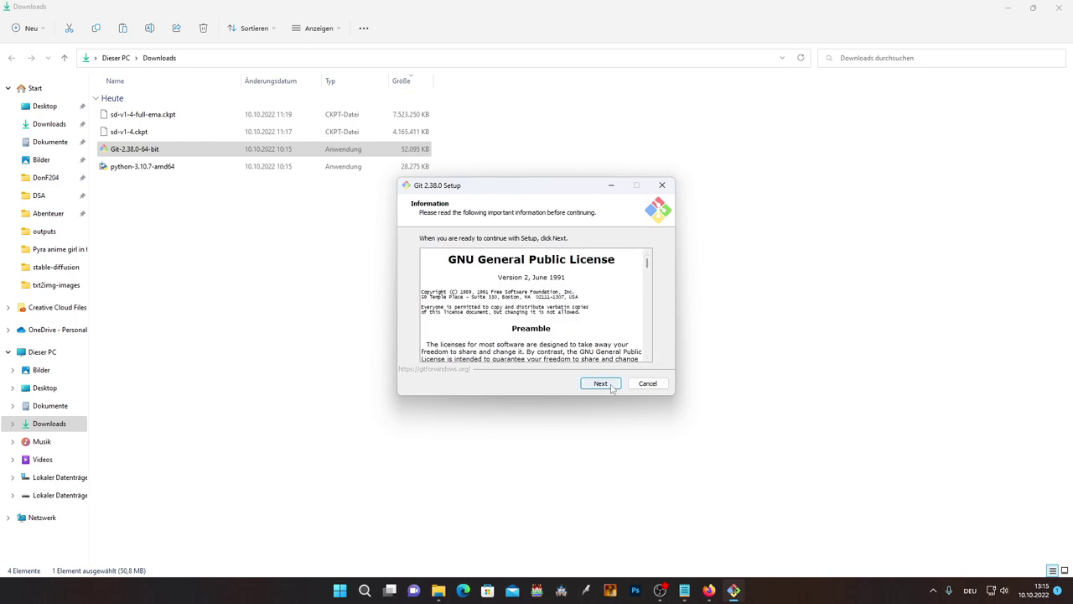
left_click(611, 388)
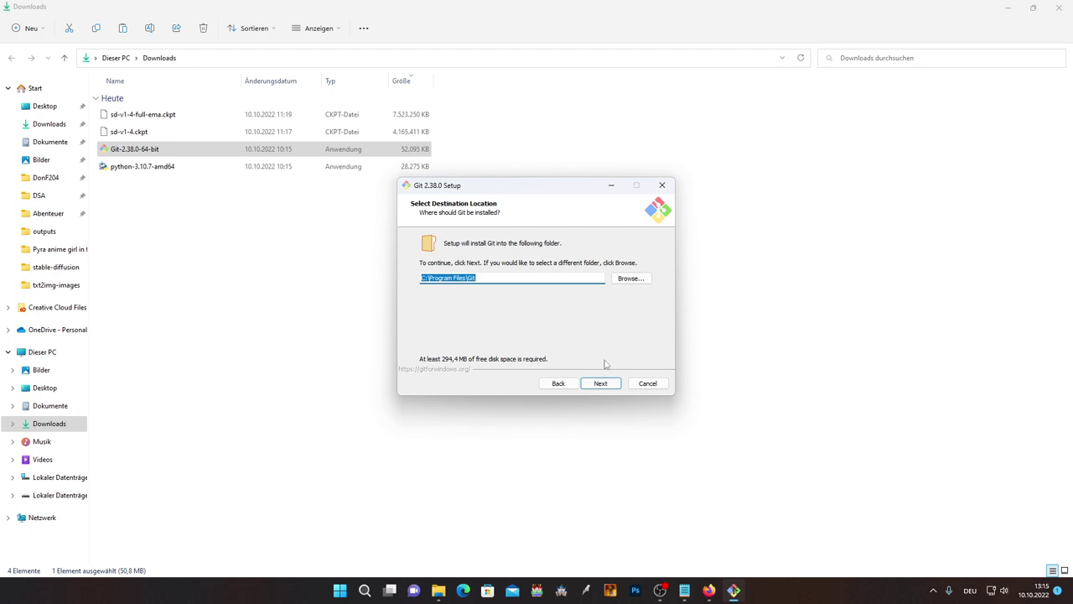
left_click(602, 388)
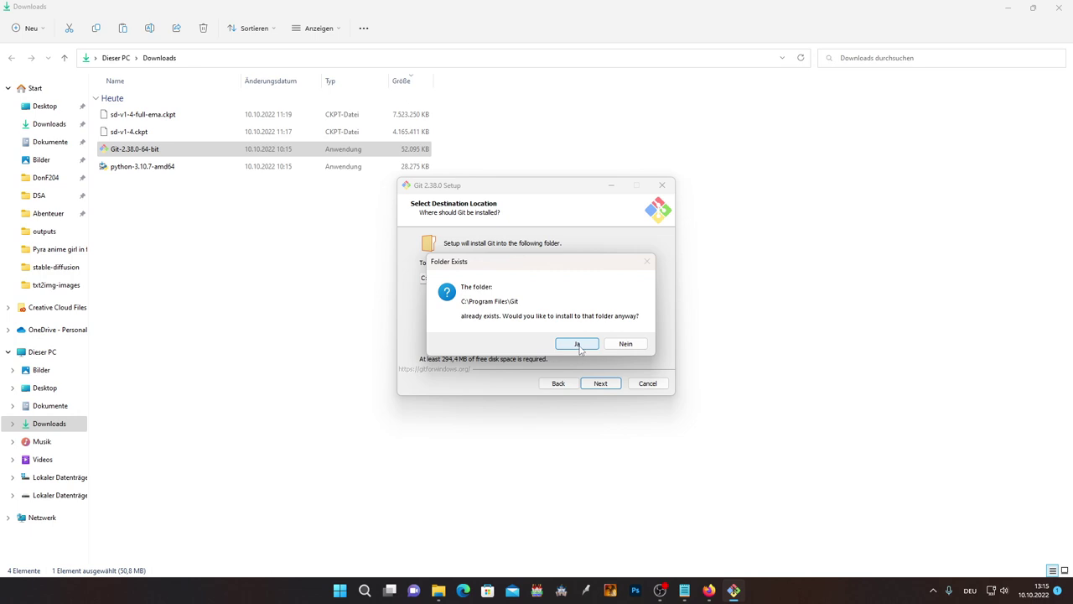
left_click(578, 344)
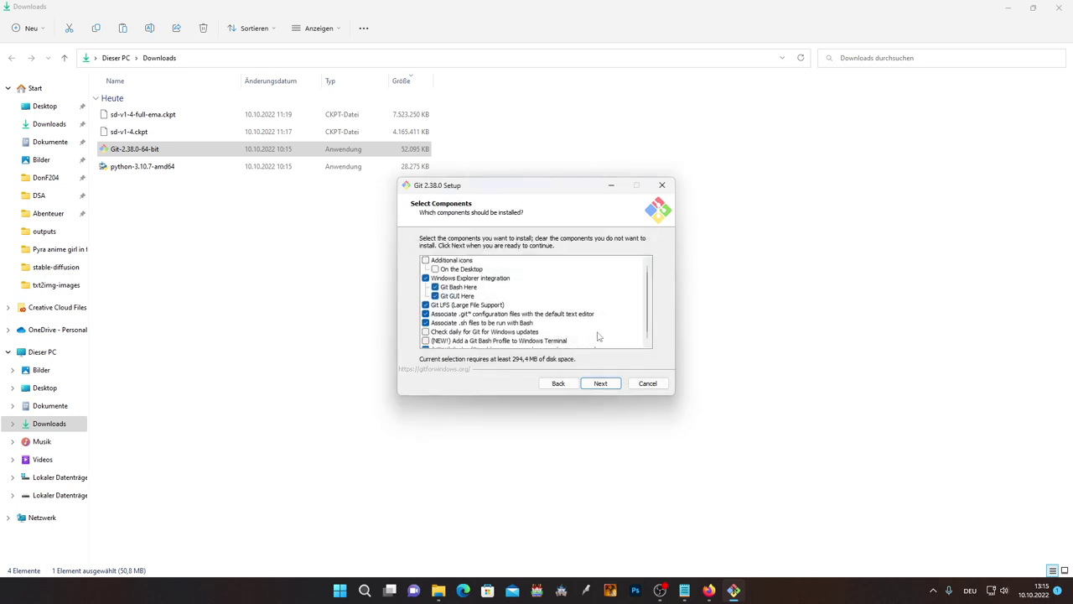
Accept the default components, editor, branch, PATH, SSH, HTTPS, line-ending, terminal, pull and credential settings.
scroll(651, 290, "down", 1)
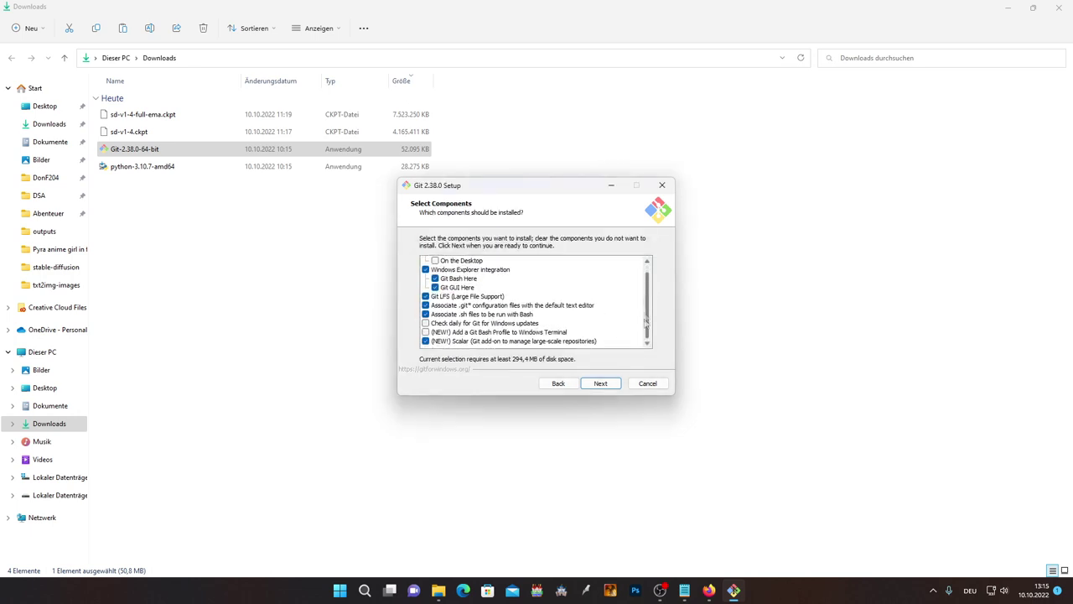
scroll(457, 302, "up", 1)
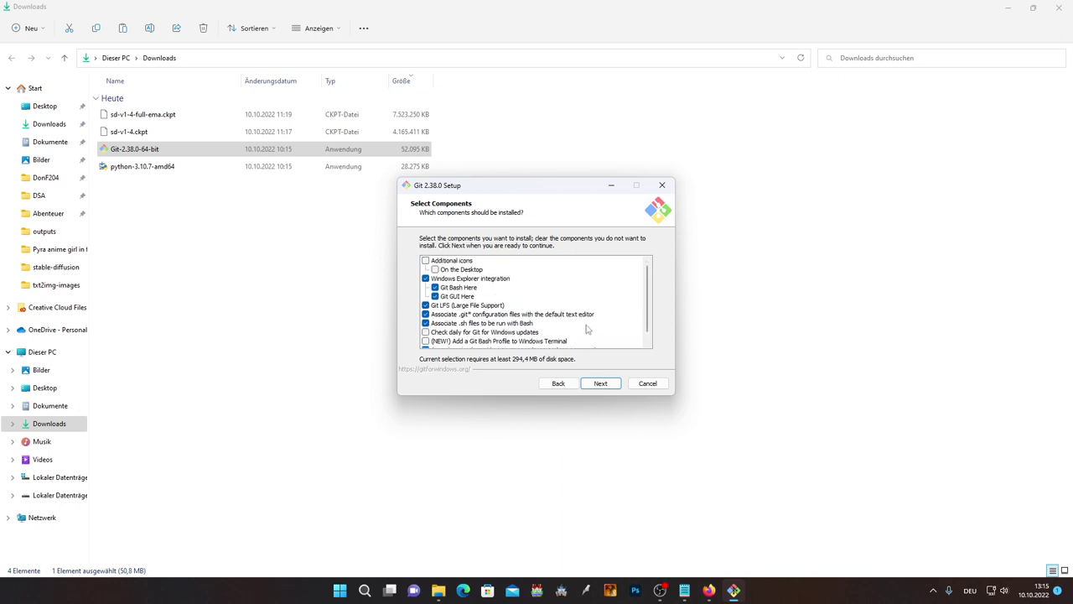
scroll(448, 294, "down", 1)
scroll(444, 288, "up", 1)
left_click(603, 384)
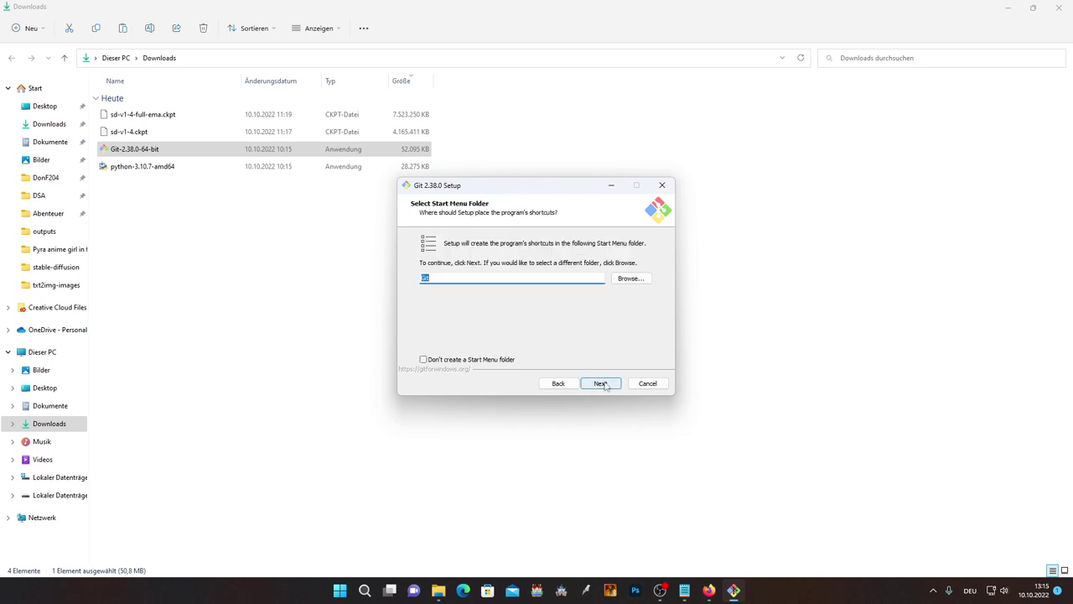
left_click(605, 384)
left_click(604, 384)
left_click(605, 384)
left_click(604, 384)
left_click(603, 384)
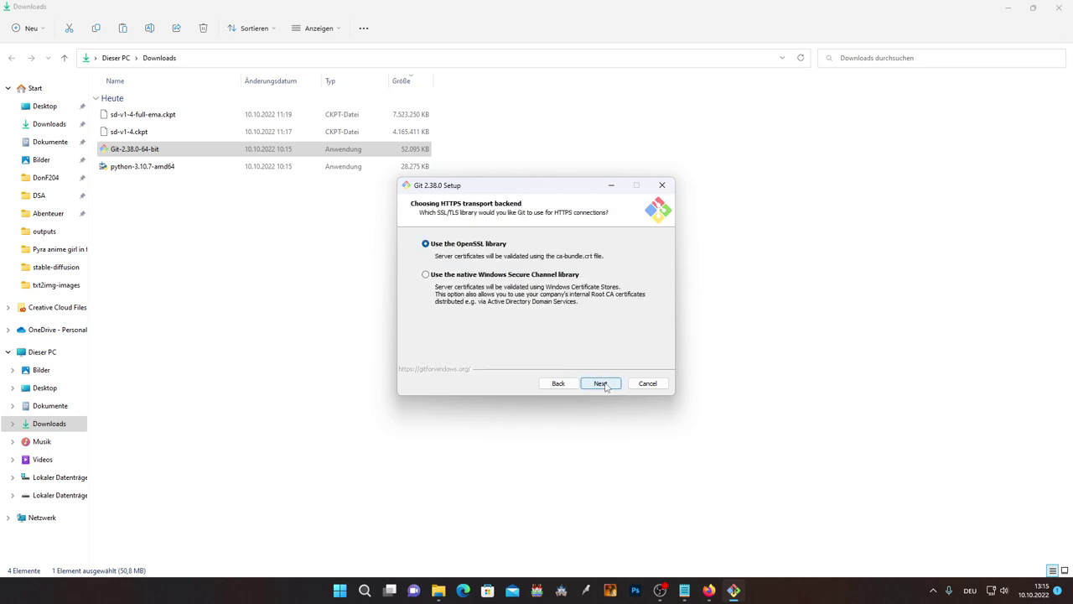
left_click(602, 384)
left_click(603, 384)
left_click(605, 384)
left_click(605, 384)
left_click(604, 384)
left_click(605, 384)
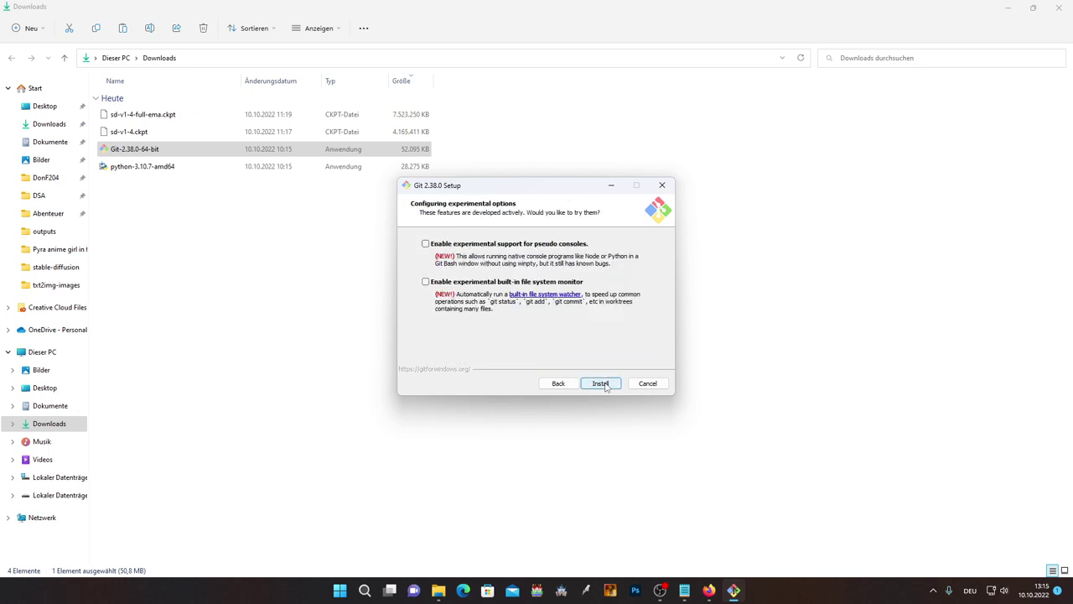
Install Git without experimental features, skip the release notes, and finish the wizard.
left_click(601, 383)
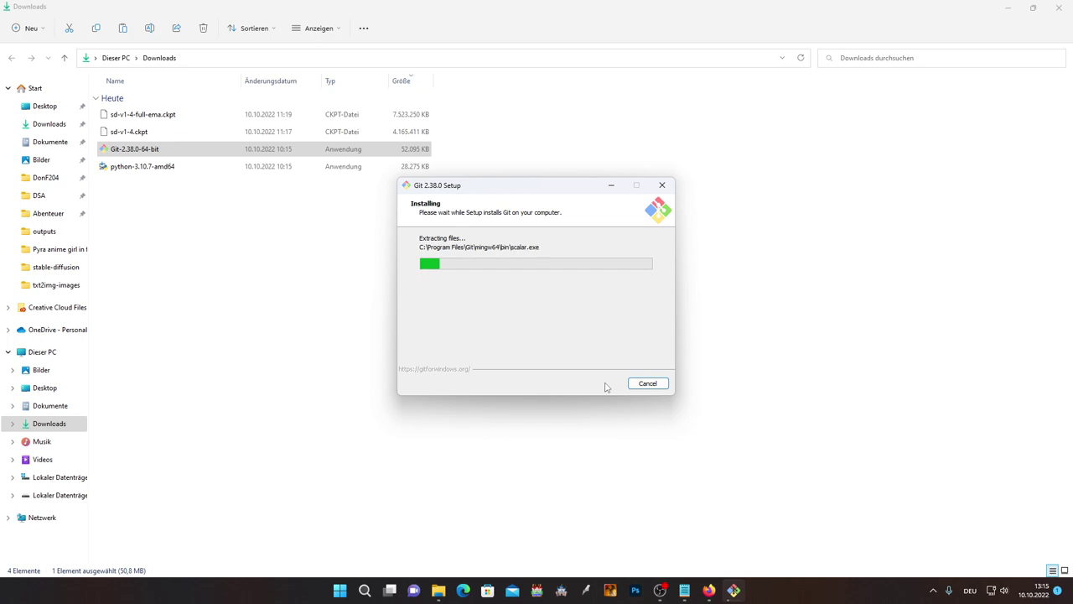
left_click(501, 287)
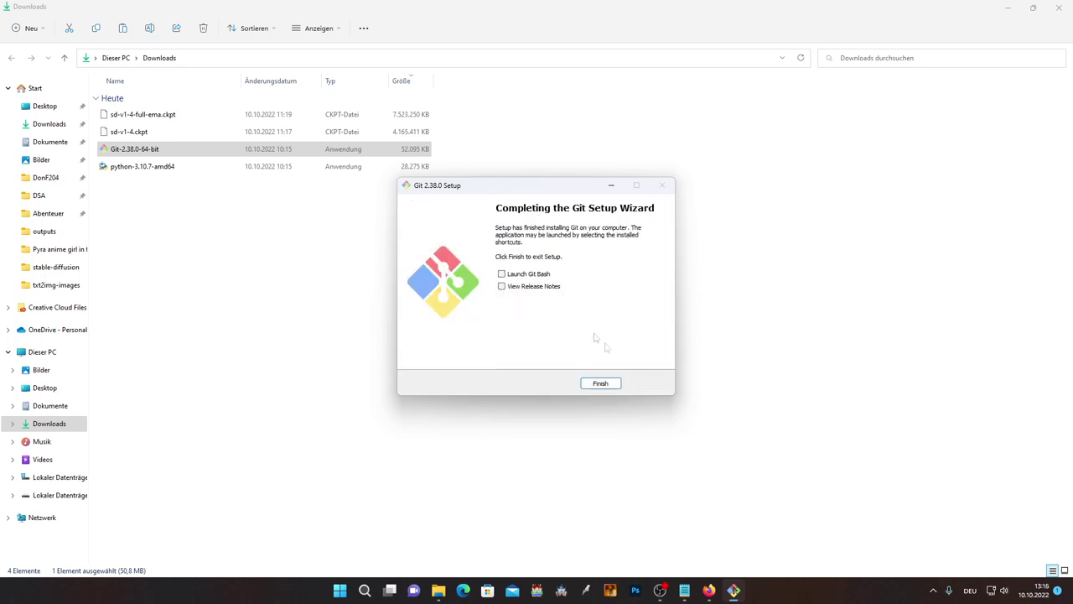
left_click(597, 386)
left_click(595, 388)
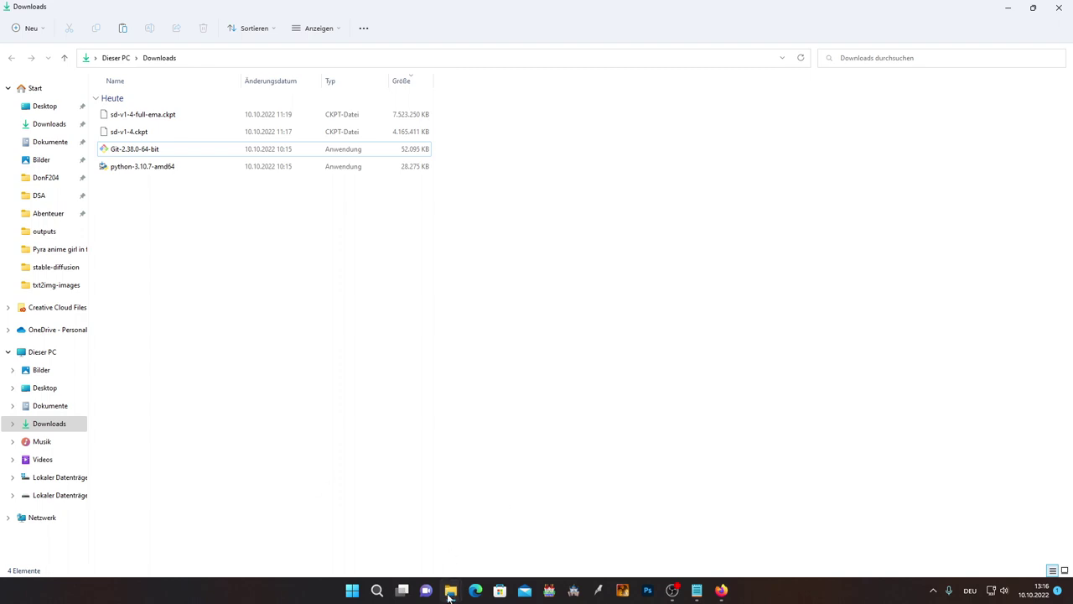
Open a Command Prompt at E:\AI Art by entering cmd in the empty folder's address bar.
mouse_move(450, 590)
left_click(520, 528)
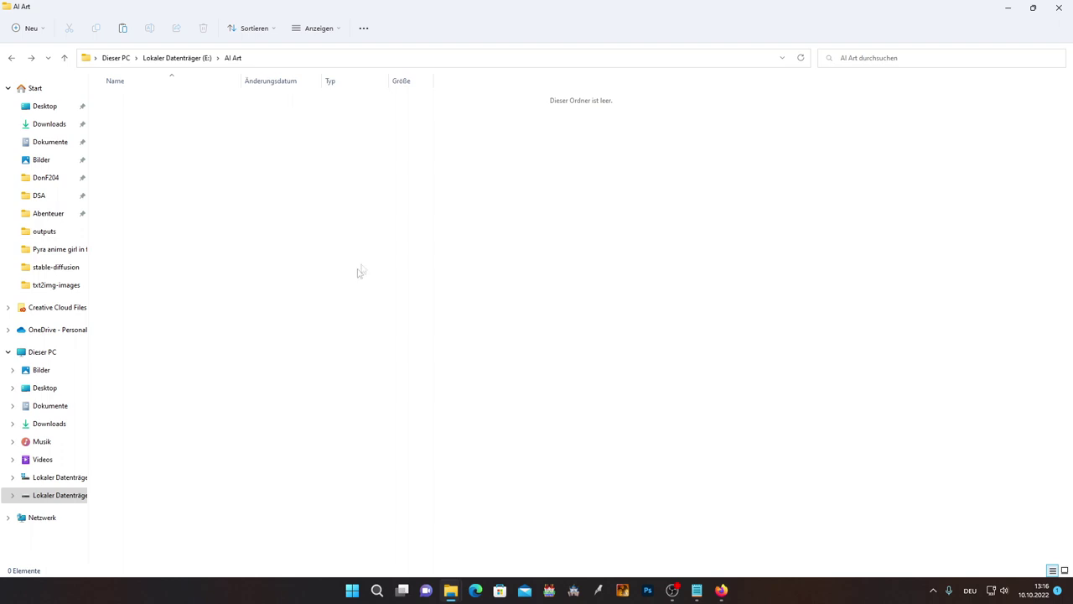
left_click(270, 57)
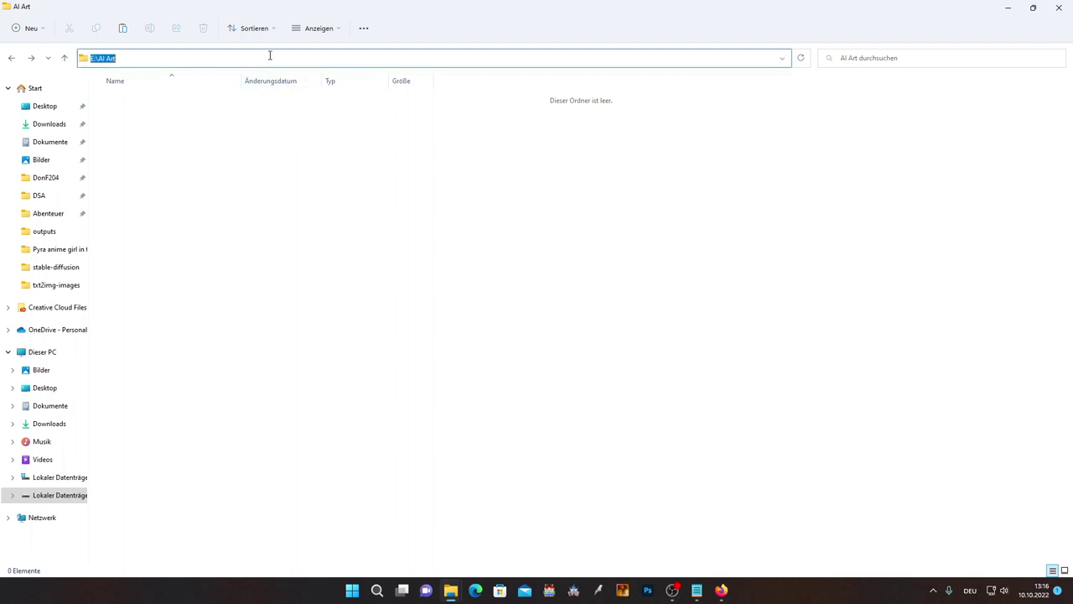
type("cmd")
key("Return")
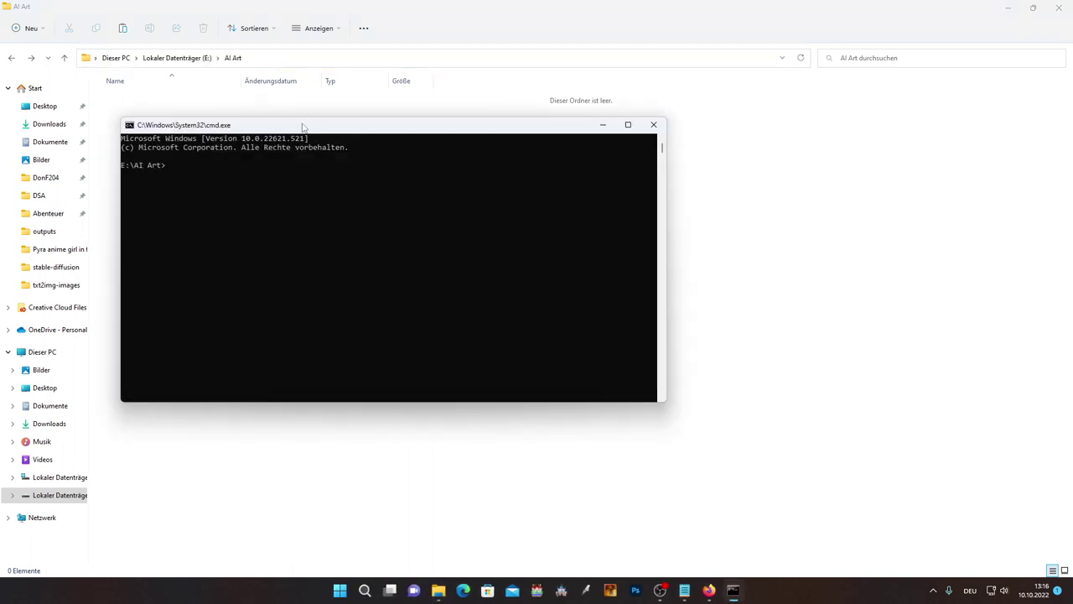
Copy the AUTOMATIC1111/stable-diffusion-webui GitHub address and minimize Firefox to reveal the Command Prompt.
left_click_drag(302, 127, 369, 146)
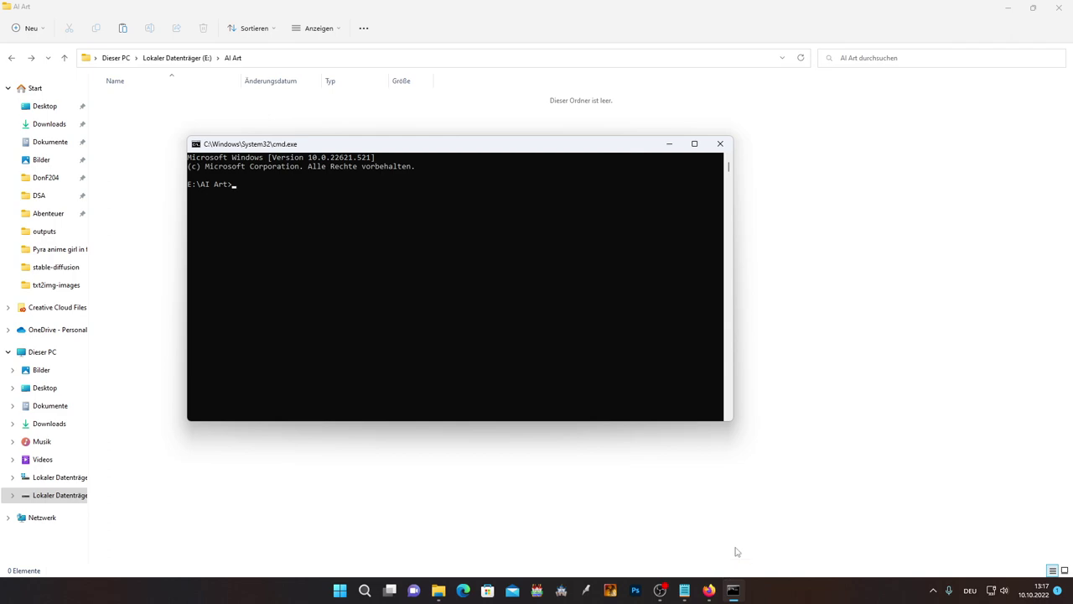
mouse_move(708, 592)
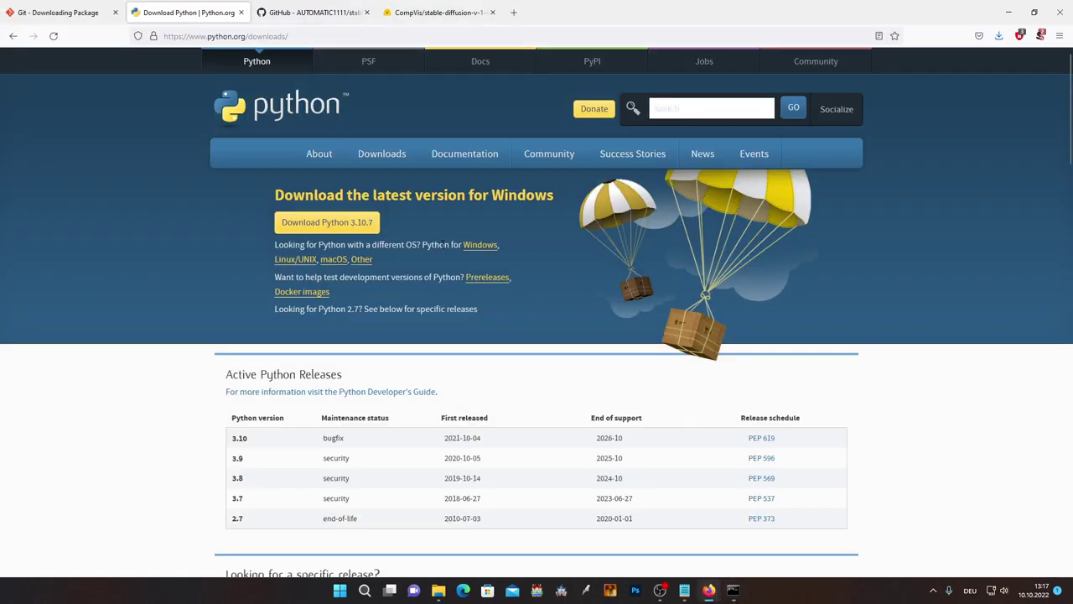
left_click(294, 15)
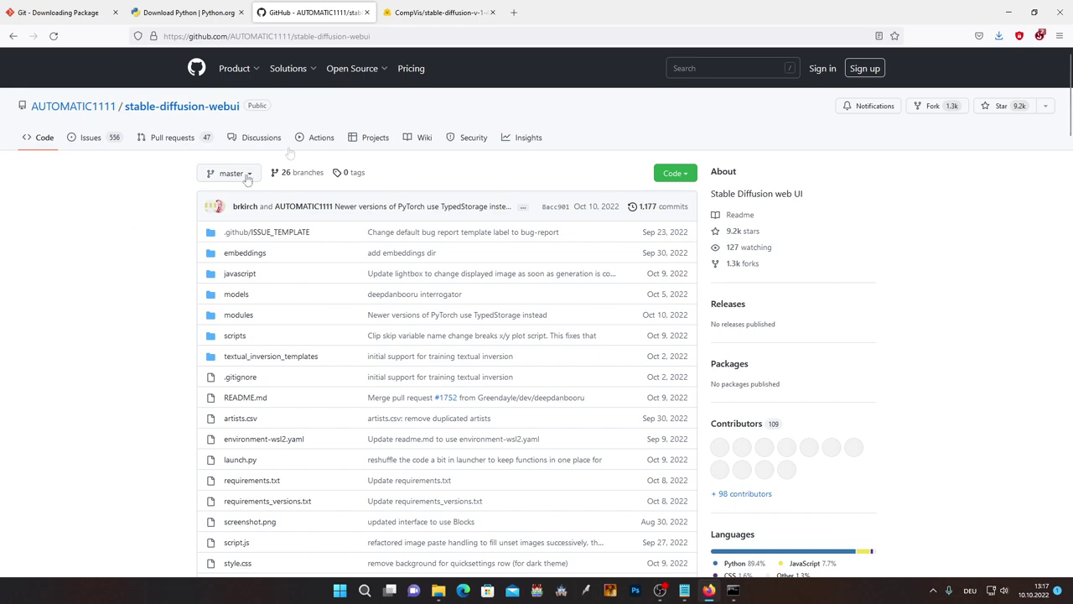
left_click(322, 36)
right_click(323, 40)
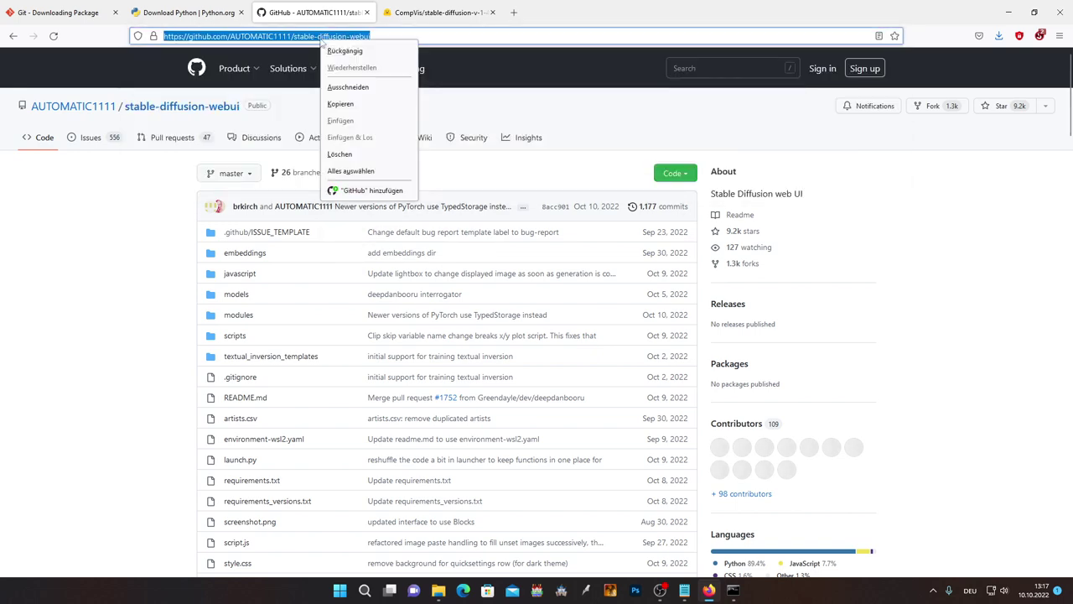
left_click(340, 104)
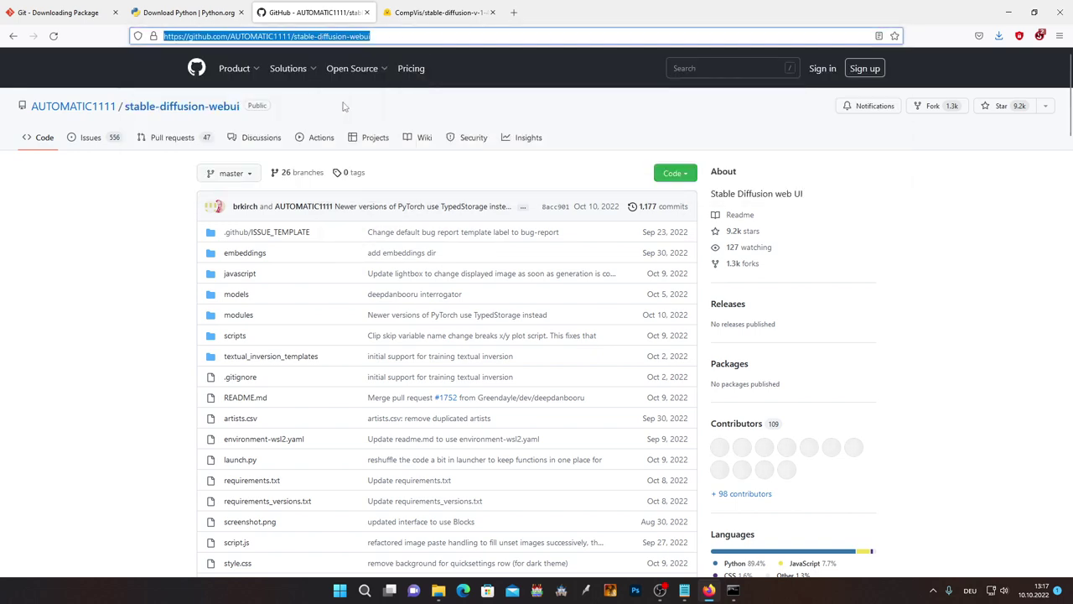
left_click(1011, 14)
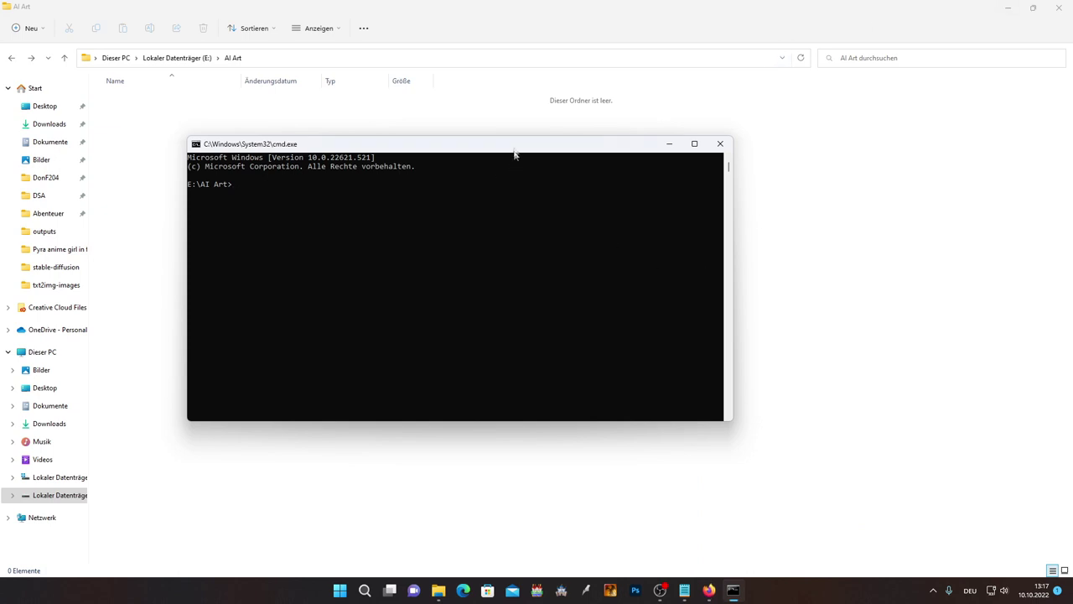
left_click_drag(514, 139, 579, 163)
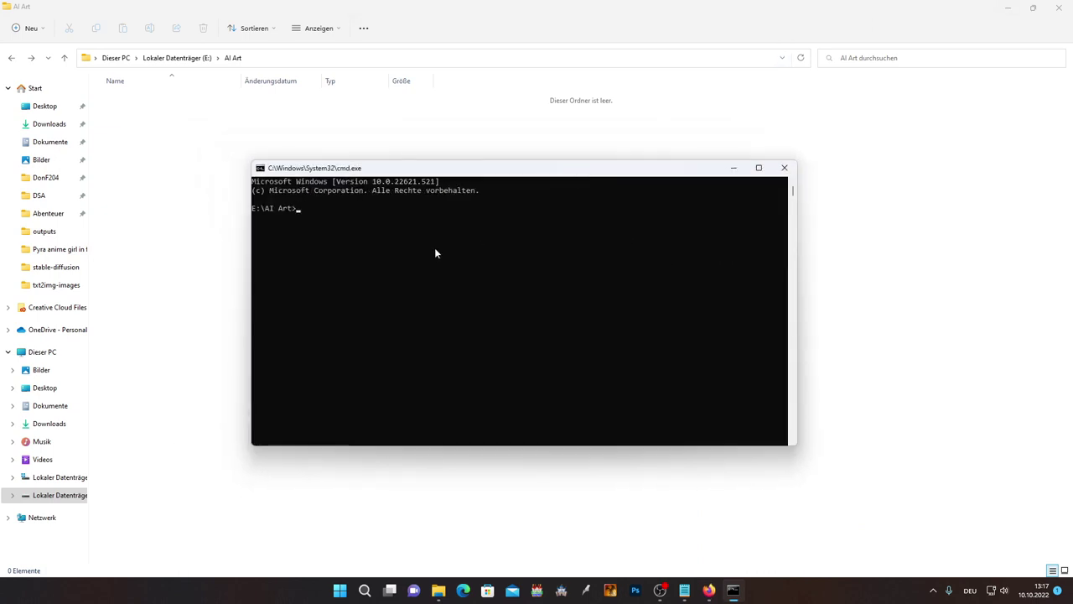
Run git clone with the pasted stable-diffusion-webui address in E:\AI Art, then close the prompt.
type("git ")
type("clone")
type(" https://github.com/AUTOMATIC1111/stable-diffusion-webui")
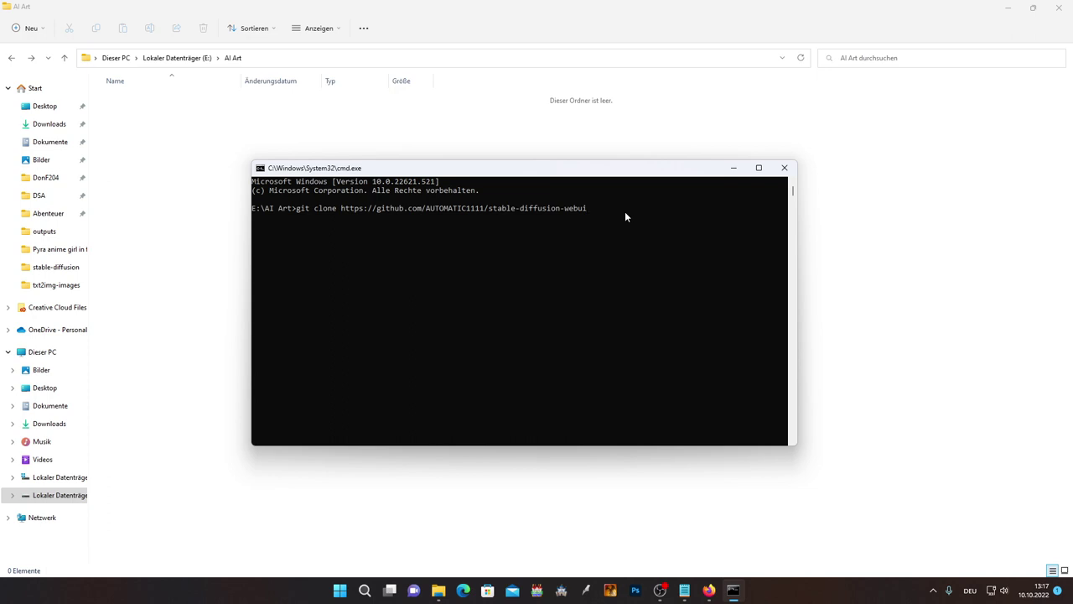
key("Return")
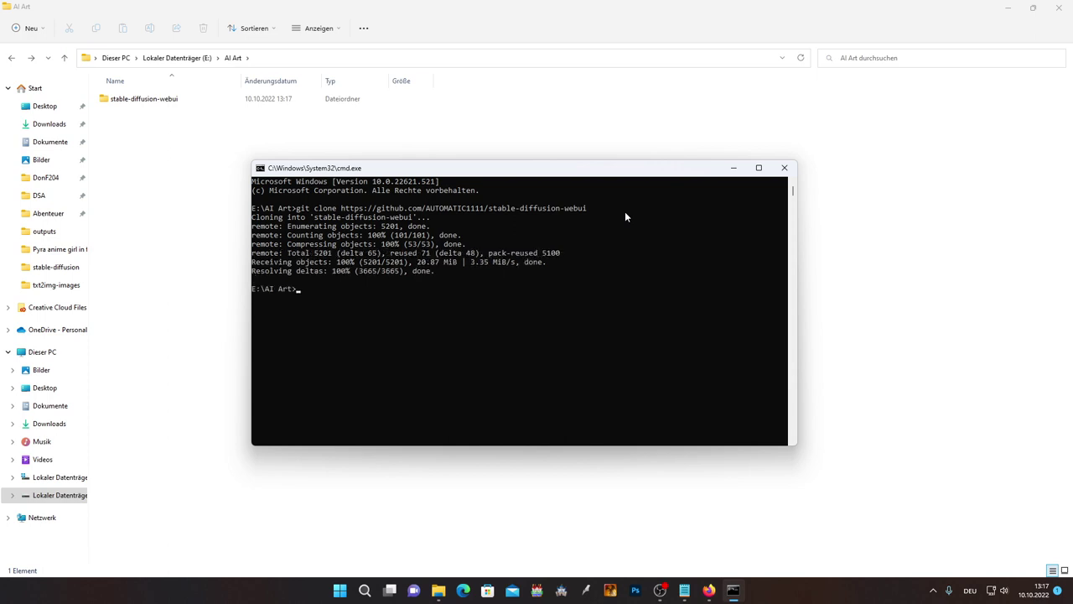
left_click(783, 169)
left_click(131, 102)
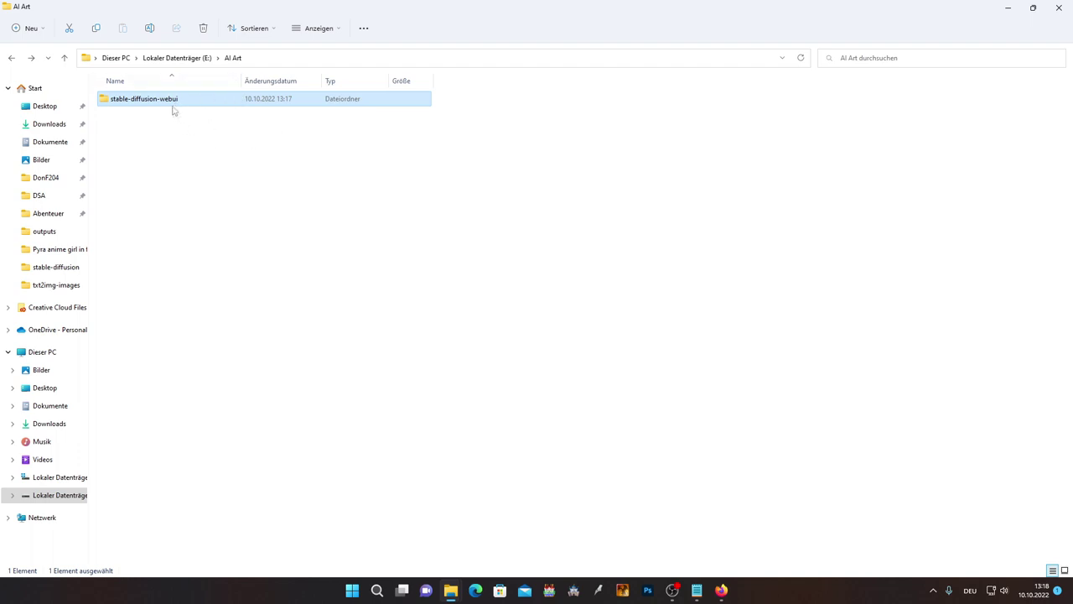
Open stable-diffusion-webui > models > Stable-diffusion in Explorer.
left_click(234, 172)
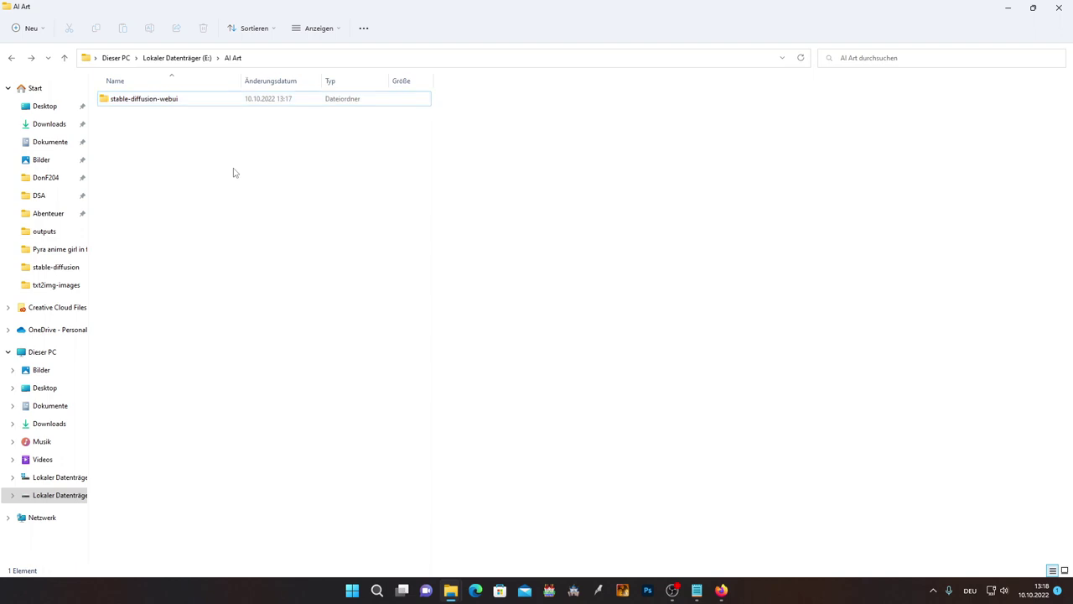
double_click(149, 101)
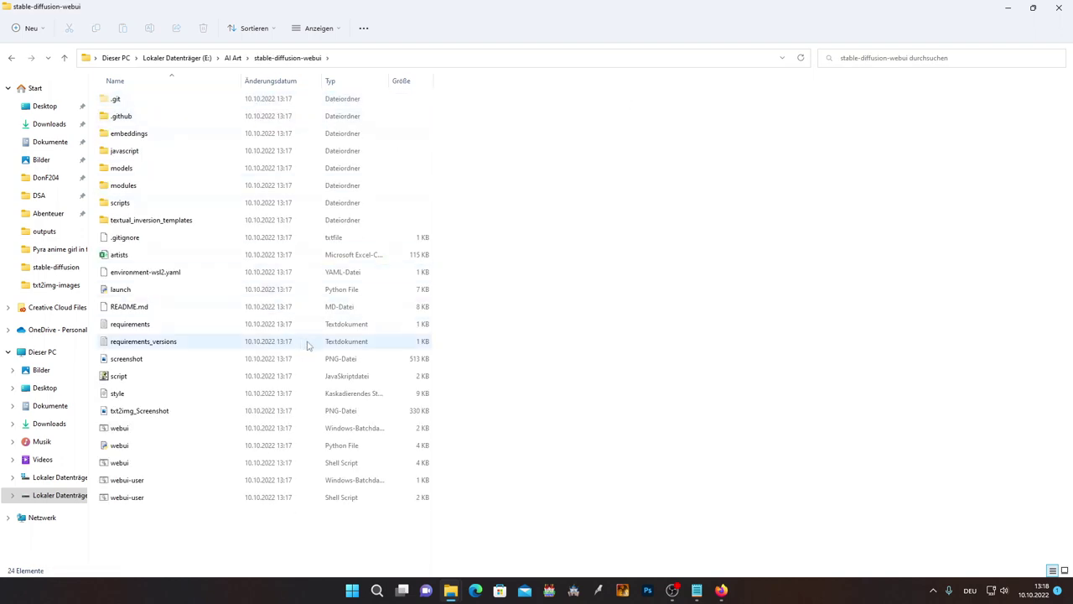
left_click_drag(576, 512, 216, 114)
left_click(634, 300)
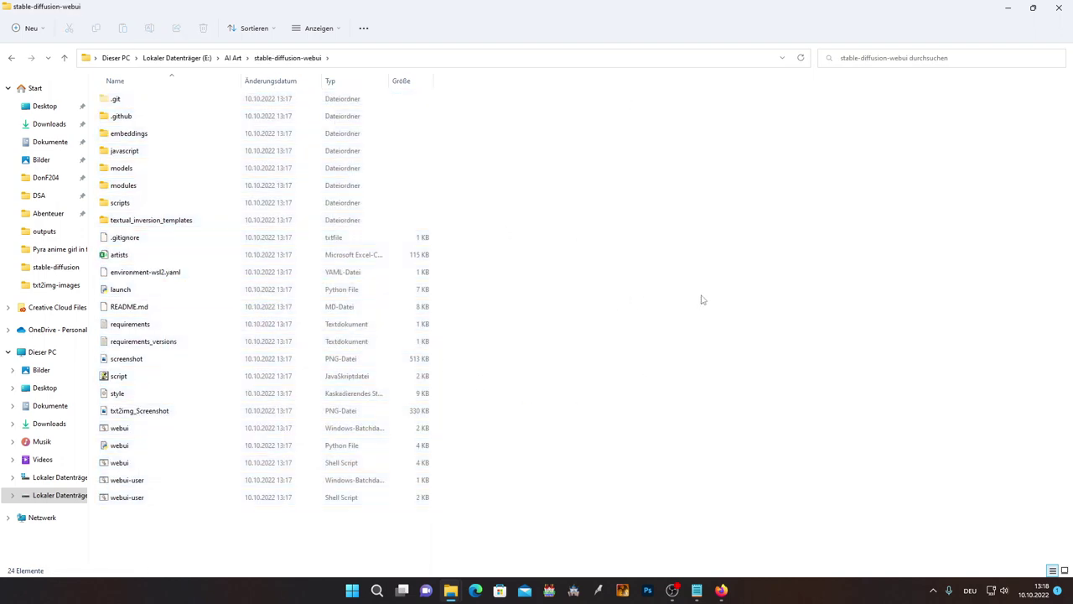
double_click(128, 170)
double_click(135, 120)
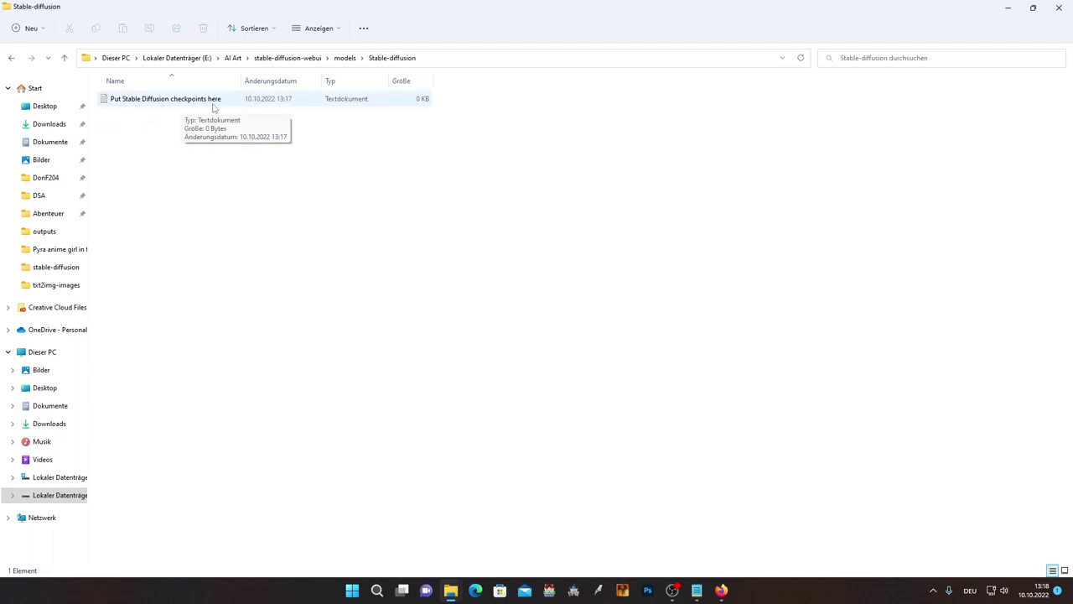
Bring Firefox back to the Hugging Face CompVis stable-diffusion-v-1-4-original page.
mouse_move(221, 173)
left_mouse_down()
mouse_move(267, 231)
mouse_move(108, 111)
left_mouse_up()
left_click_drag(372, 263, 99, 114)
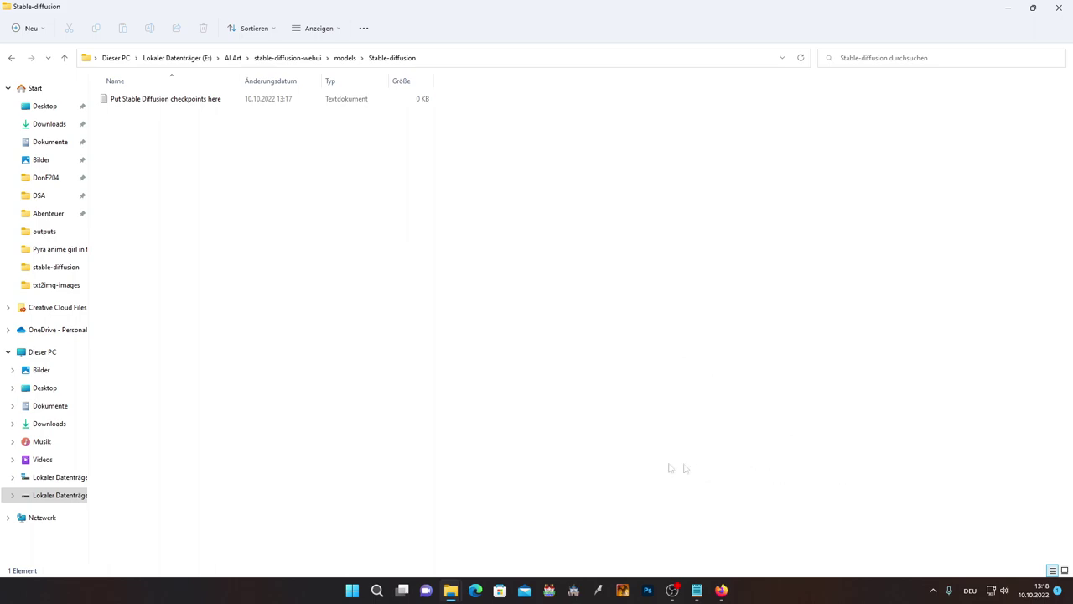
left_click(732, 553)
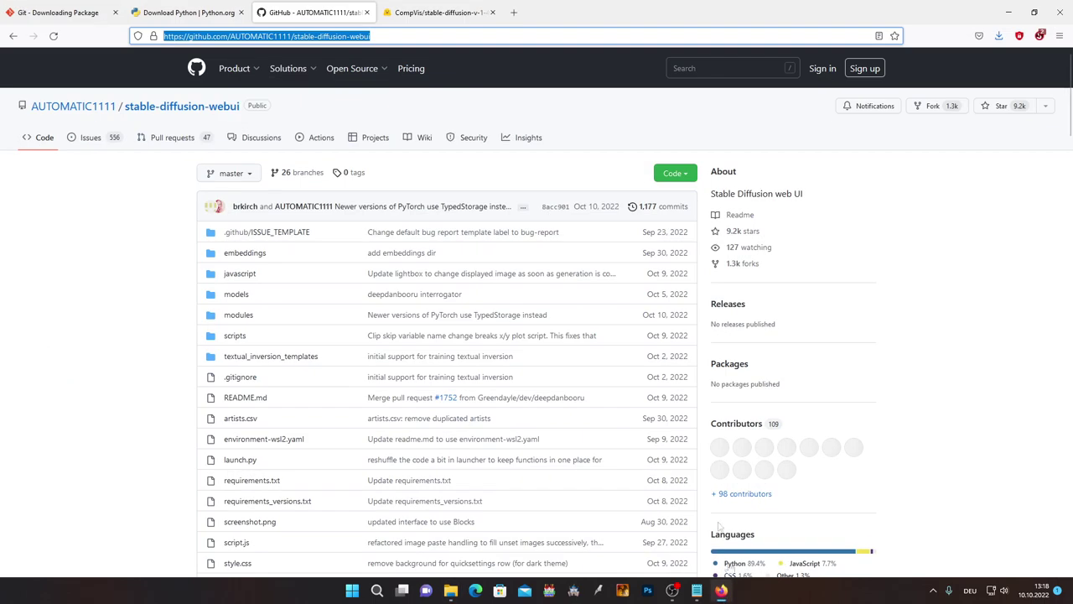
left_click(421, 14)
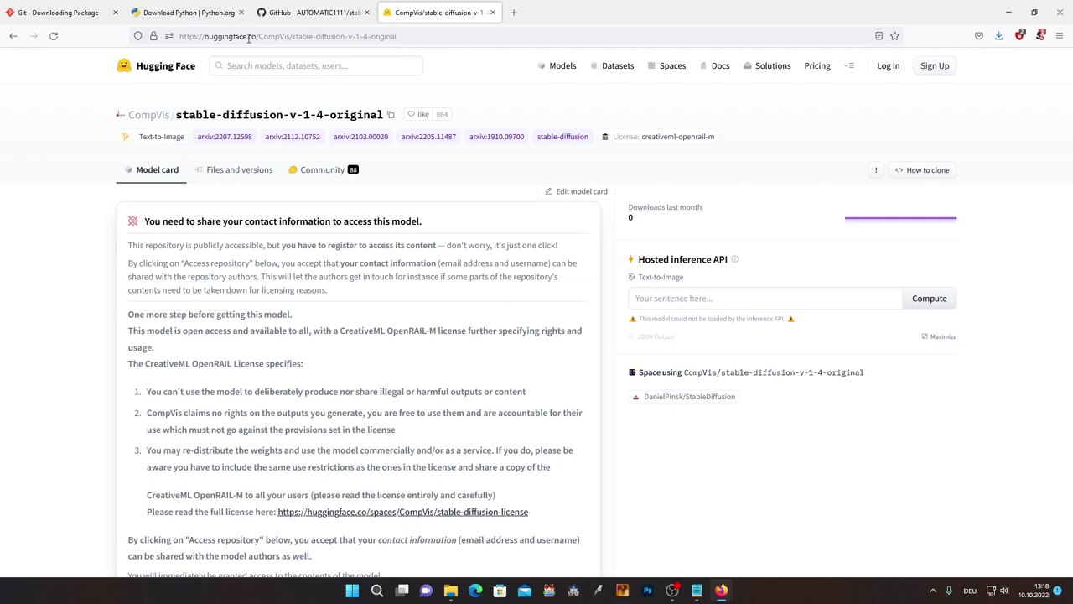
Scroll the model card to 'Download the weights' with the sd-v1-4.ckpt and sd-v1-4-full-ema.ckpt links.
scroll(428, 193, "down", 3)
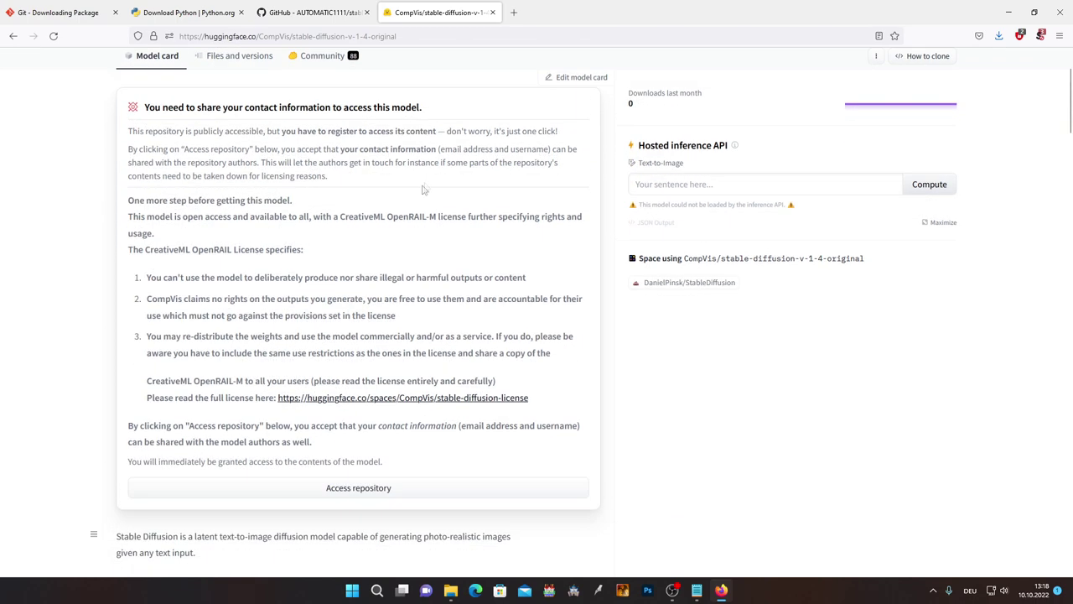
scroll(371, 302, "down", 3)
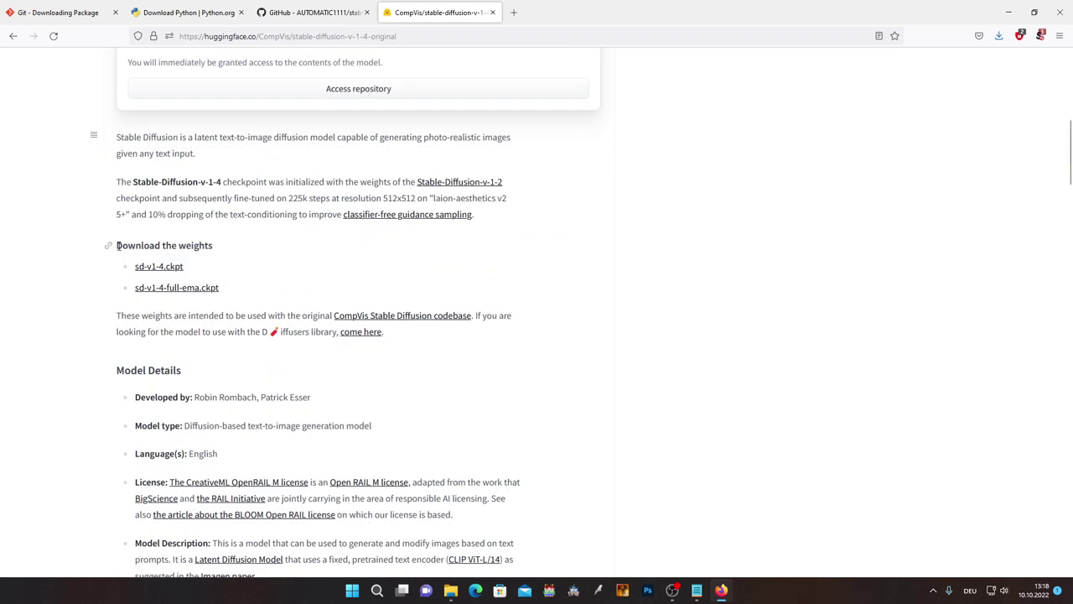
left_click_drag(116, 245, 233, 247)
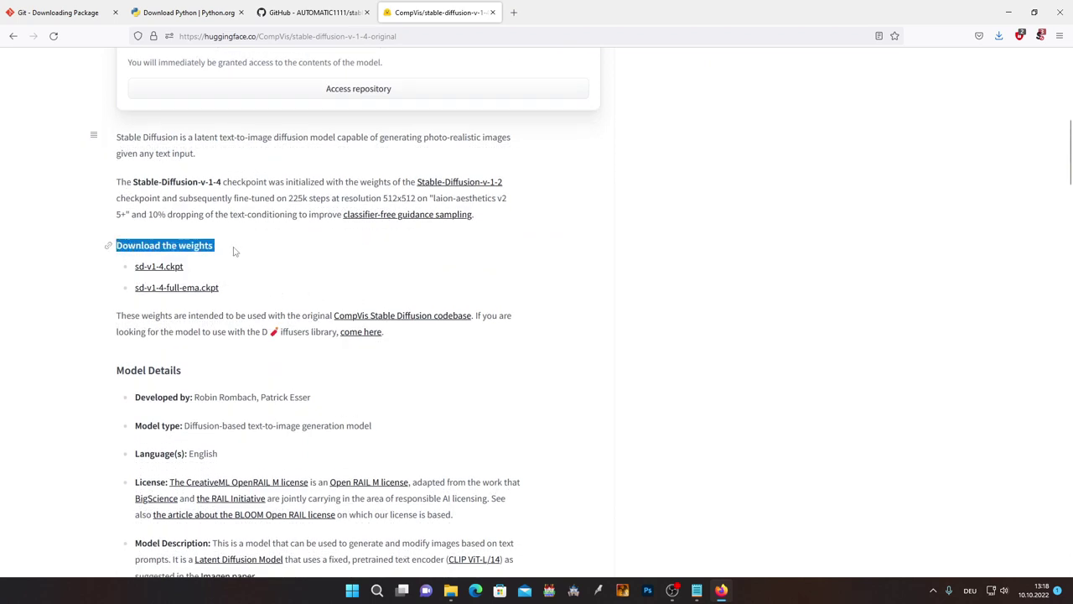
left_click(224, 251)
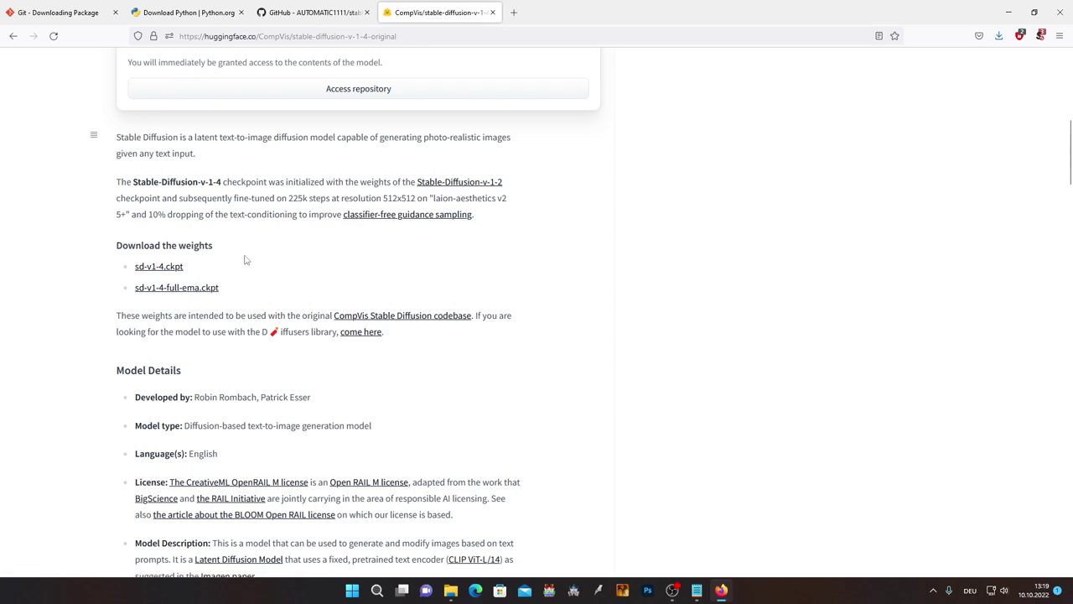
scroll(257, 287, "up", 5)
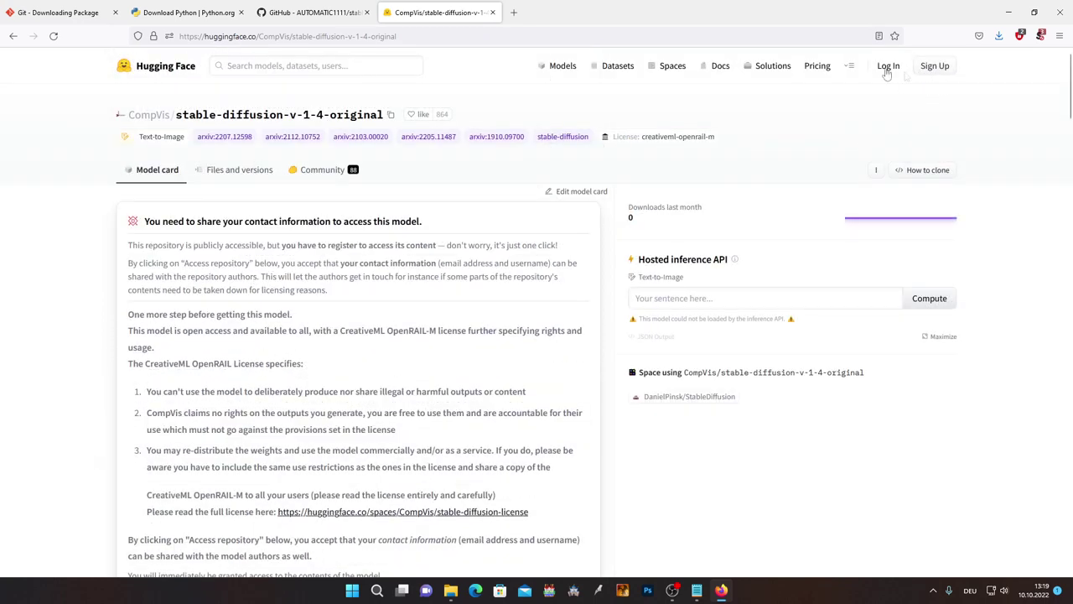
scroll(546, 183, "down", 3)
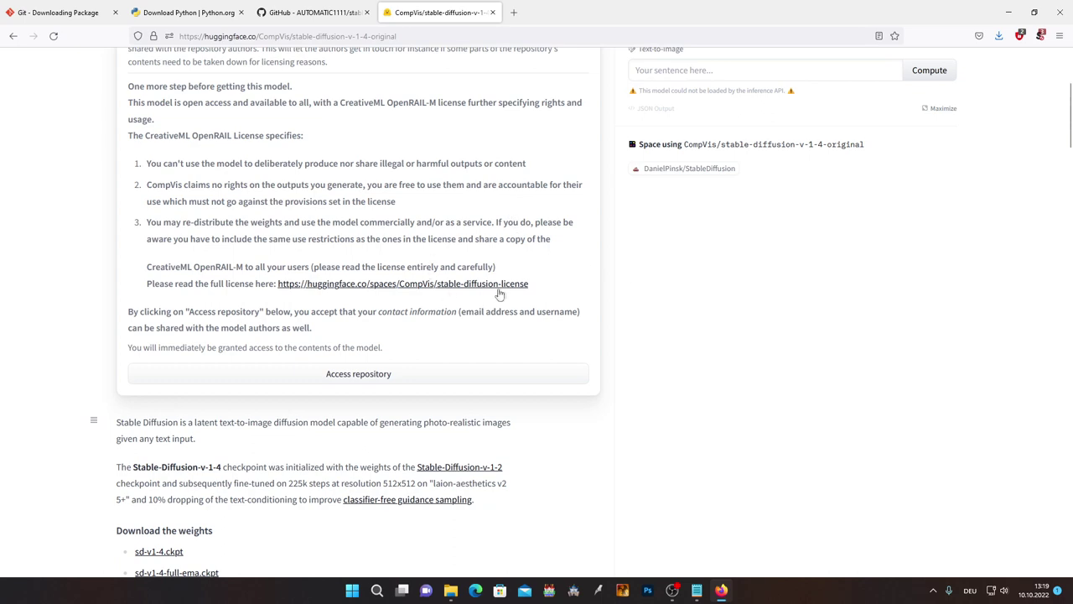
scroll(461, 292, "up", 1)
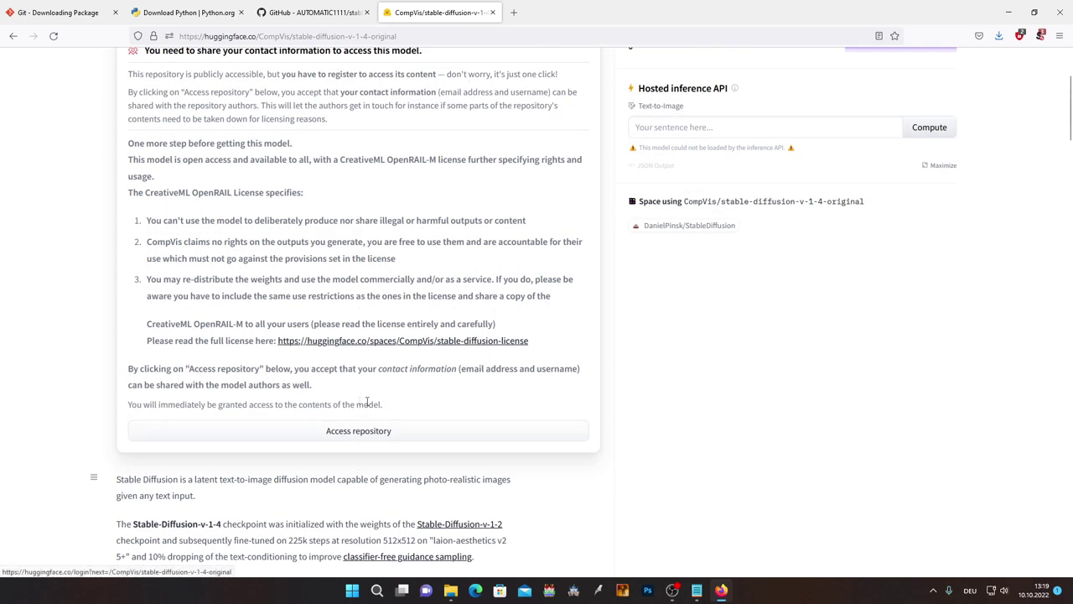
left_click_drag(340, 361, 221, 206)
left_click(249, 238)
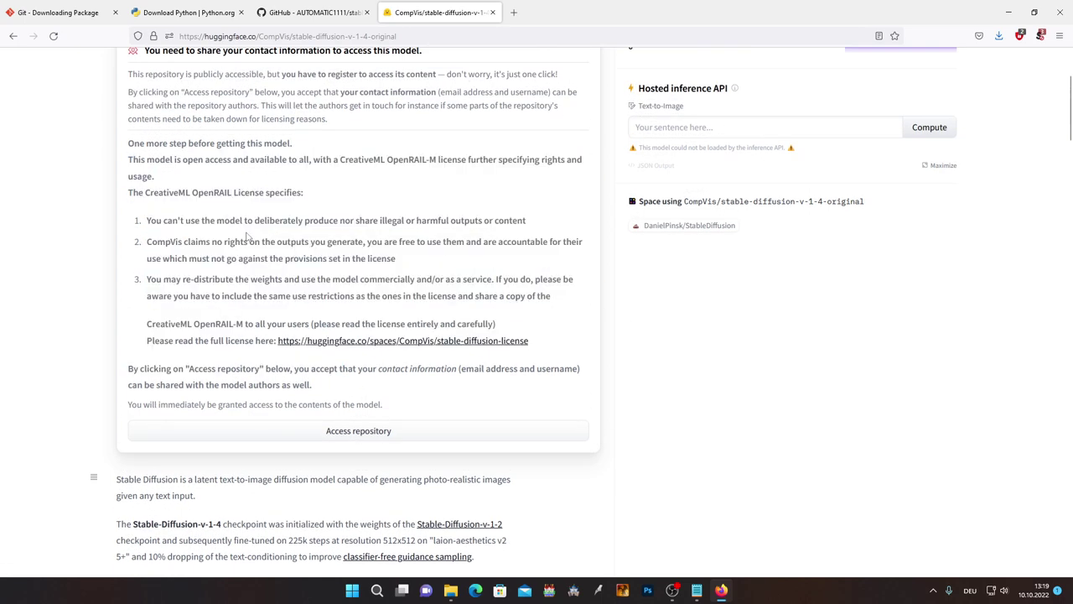
scroll(250, 227, "up", 1)
scroll(251, 285, "down", 1)
scroll(302, 358, "up", 1)
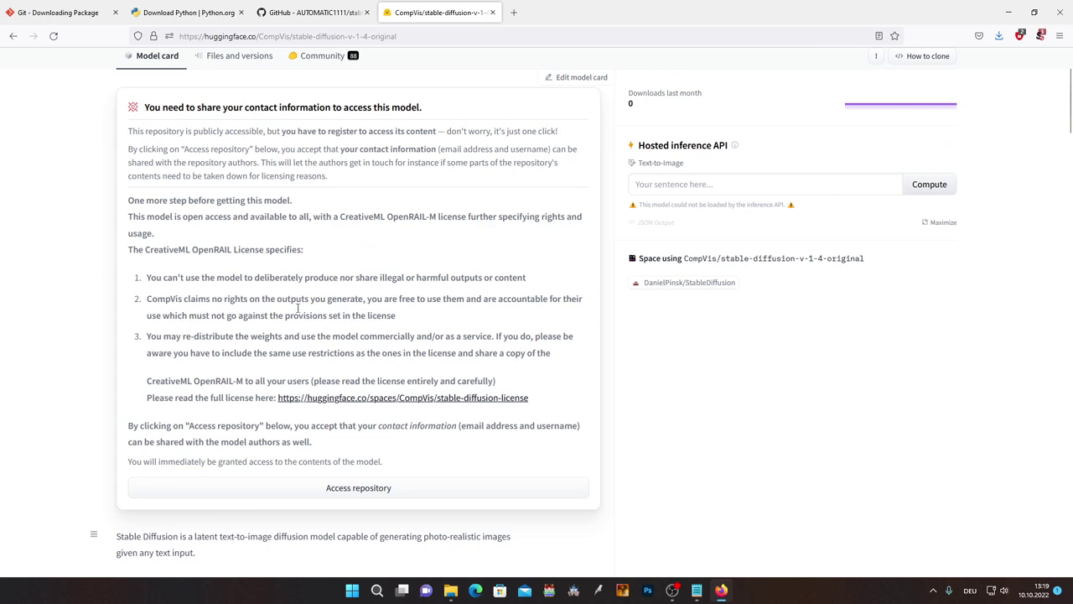
scroll(313, 339, "up", 1)
scroll(313, 339, "down", 1)
scroll(248, 356, "down", 6)
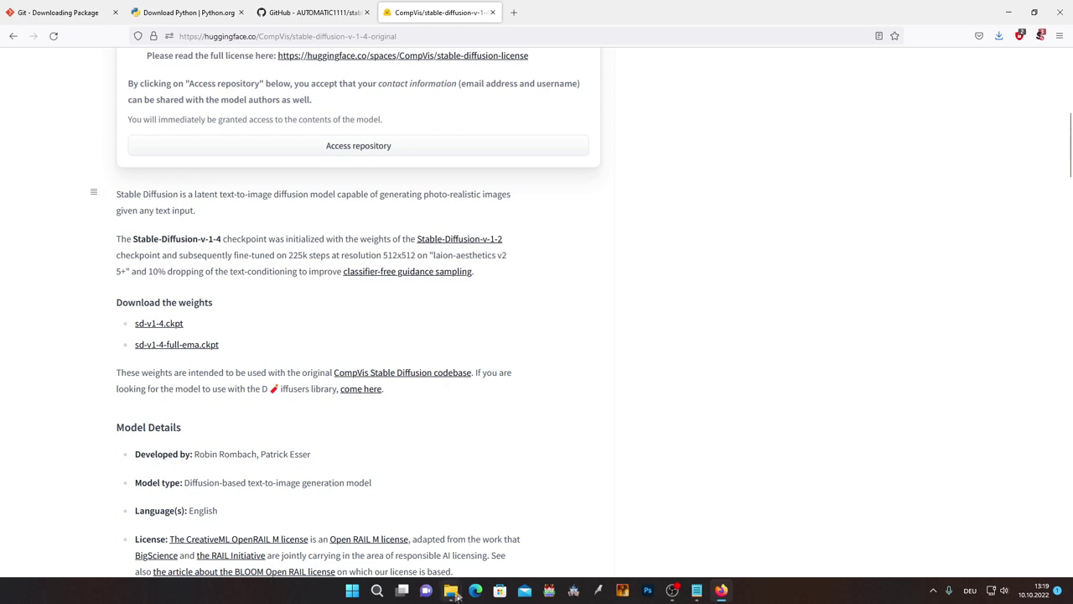
Copy sd-v1-4.ckpt from Downloads, then switch to the Stable-diffusion models folder window.
mouse_move(457, 594)
left_click(419, 524)
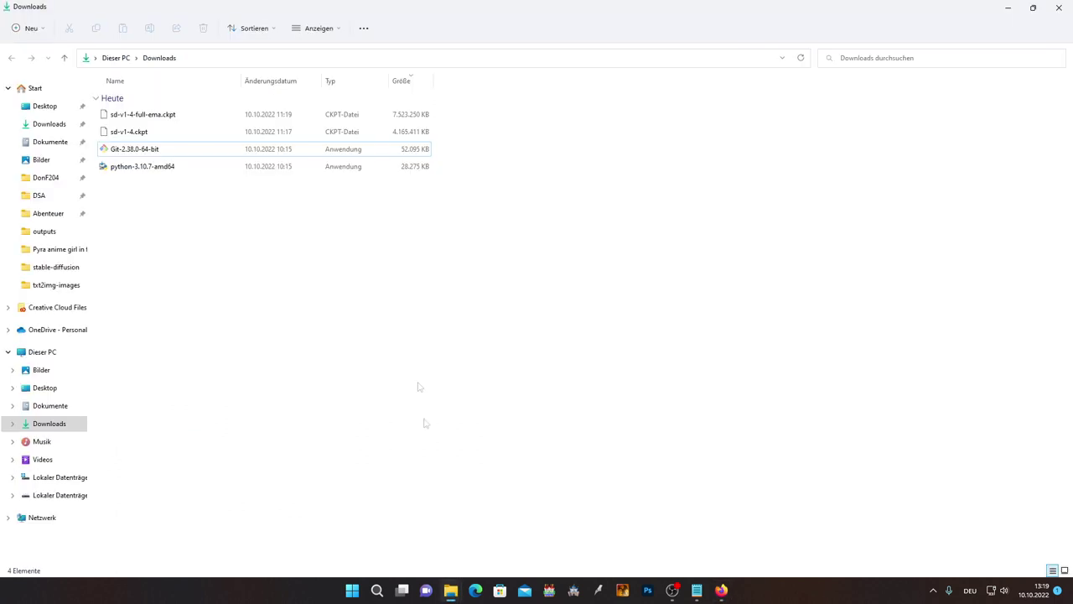
left_click(168, 118)
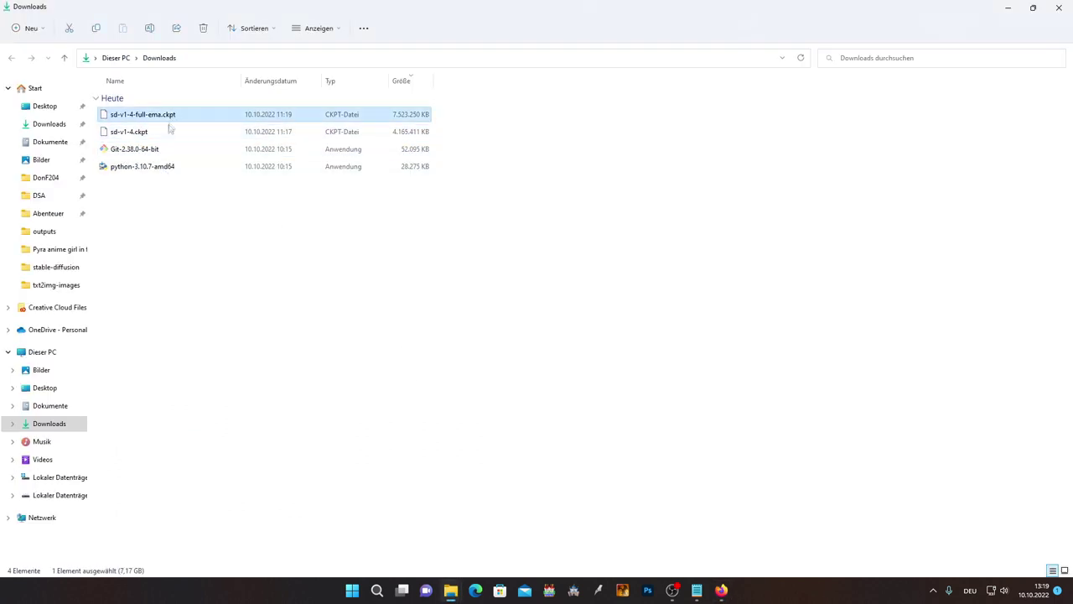
left_click(466, 148)
left_click(399, 136)
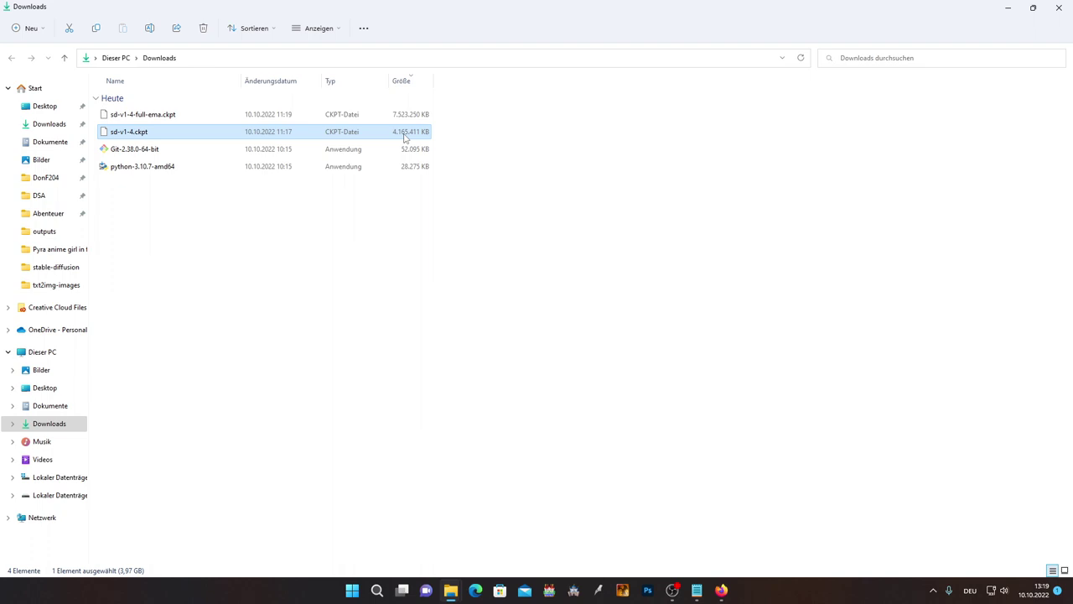
right_click(204, 133)
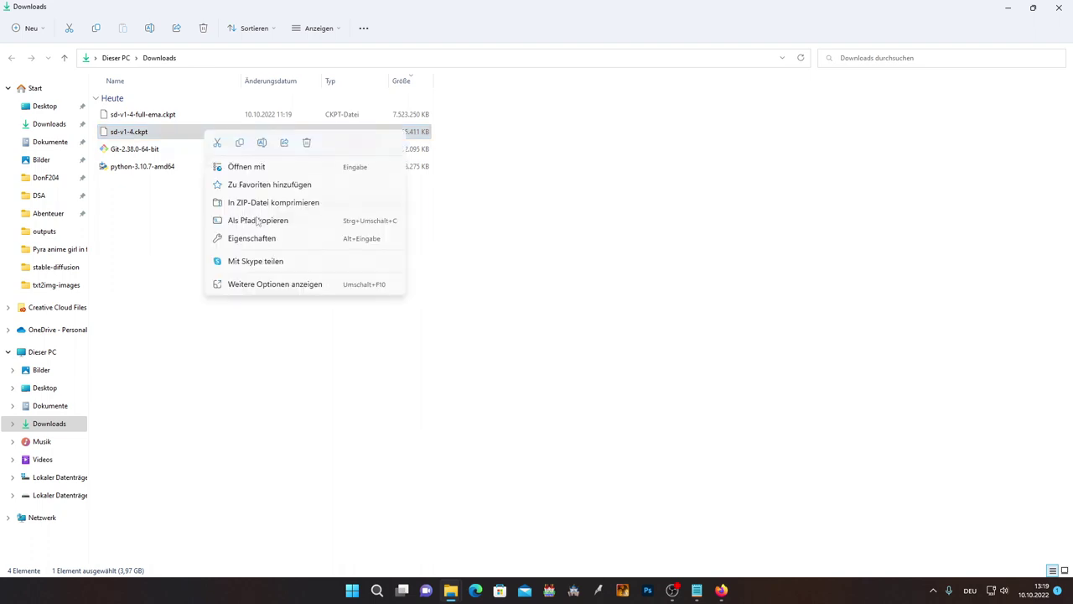
left_click(241, 145)
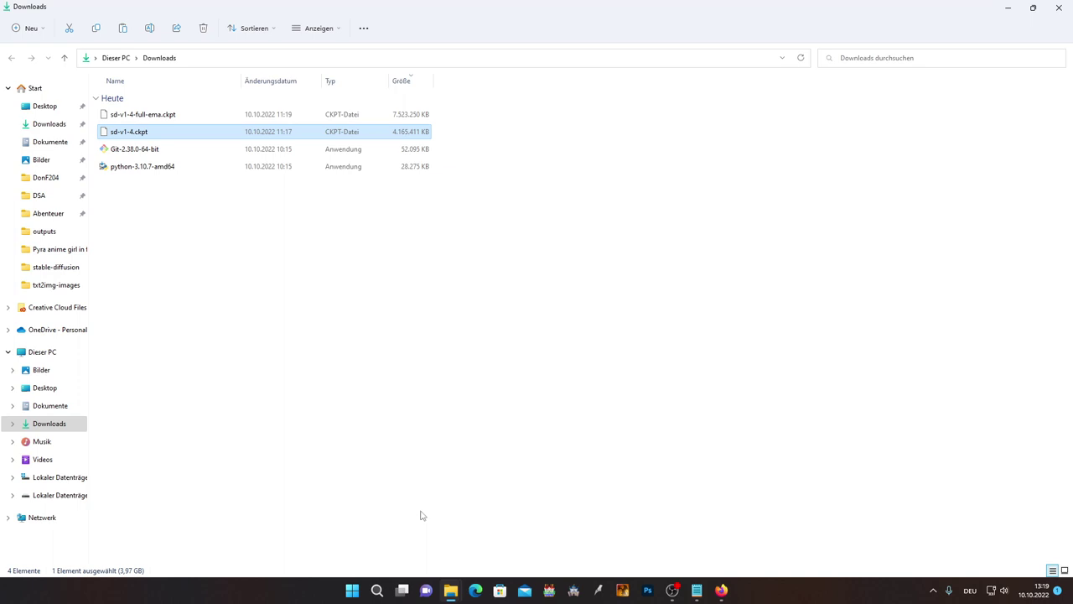
mouse_move(450, 589)
left_click(515, 502)
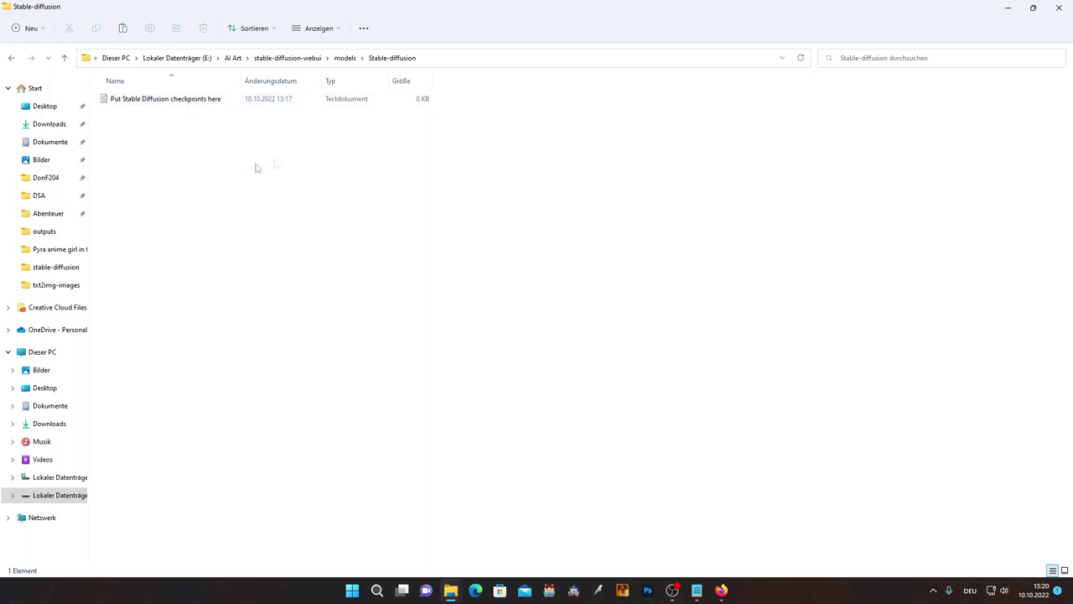
Paste sd-v1-4.ckpt into stable-diffusion-webui\models\Stable-diffusion.
left_click(307, 61)
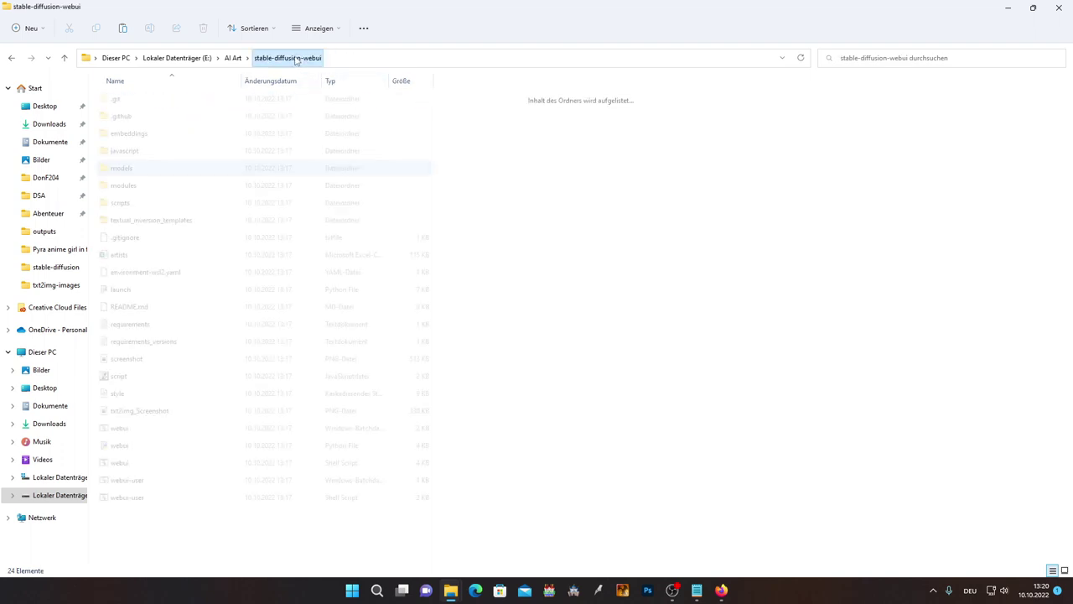
left_click(228, 61)
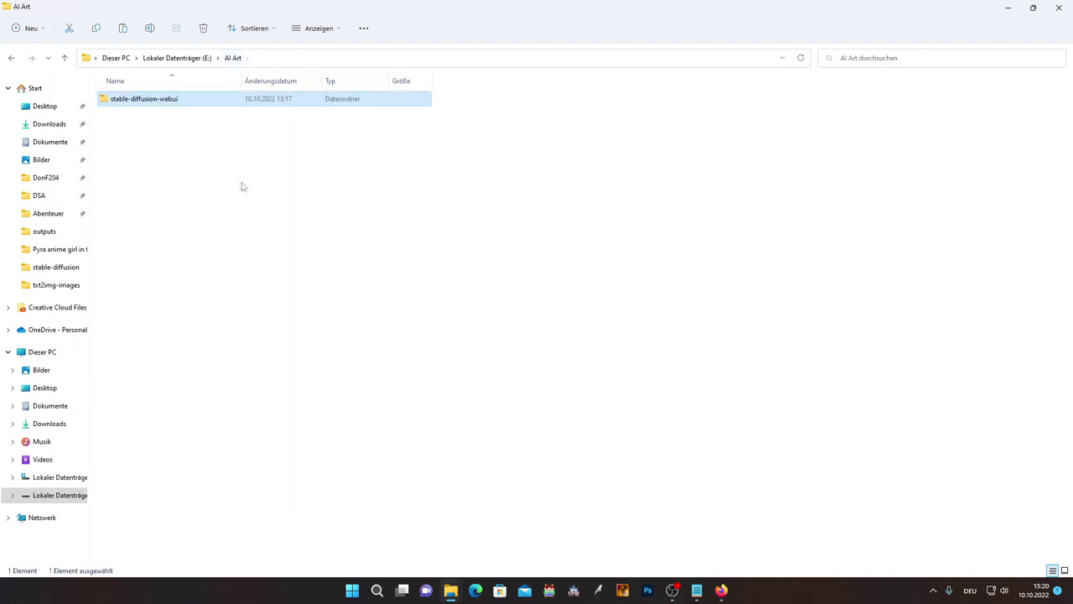
double_click(174, 99)
double_click(141, 168)
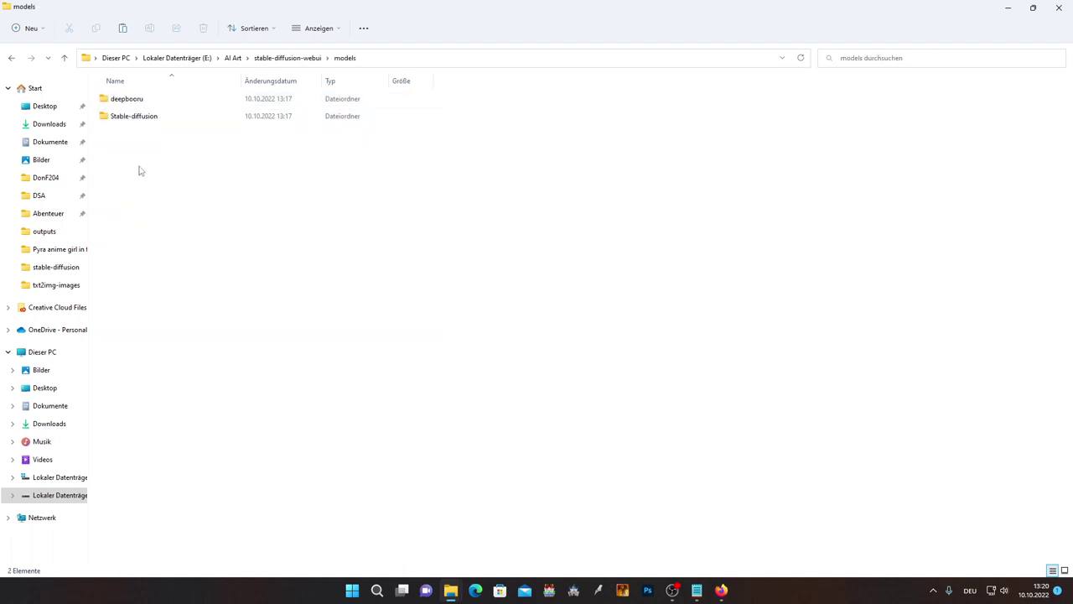
double_click(148, 118)
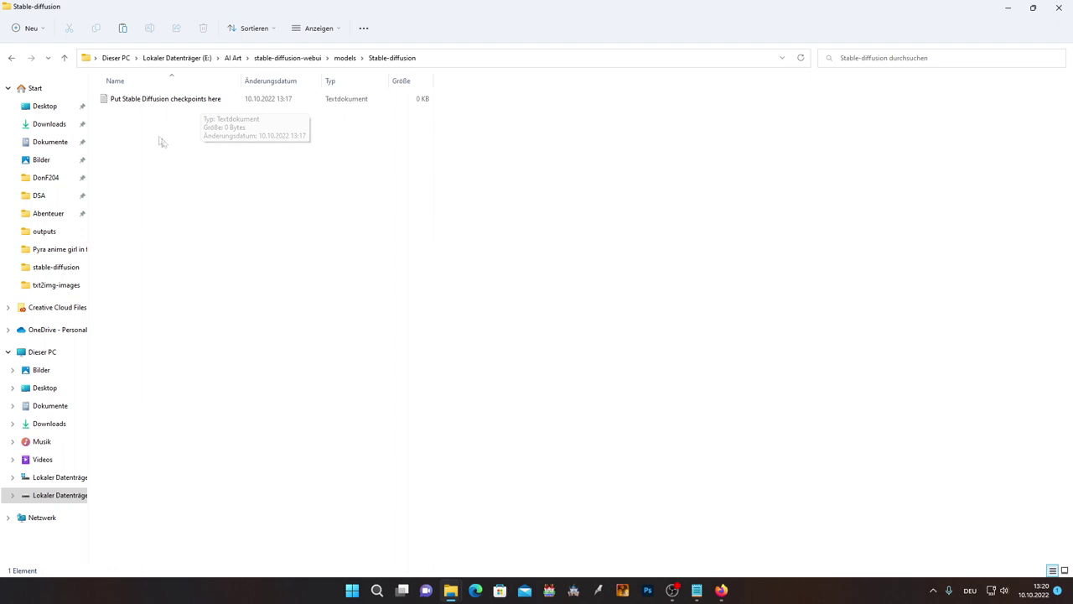
right_click(148, 127)
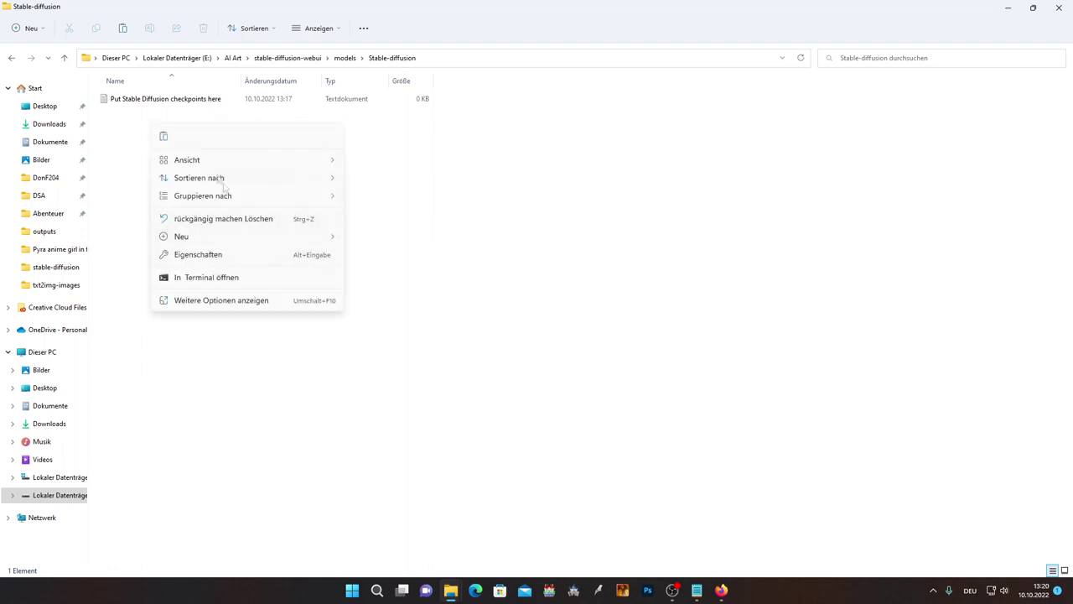
left_click(165, 136)
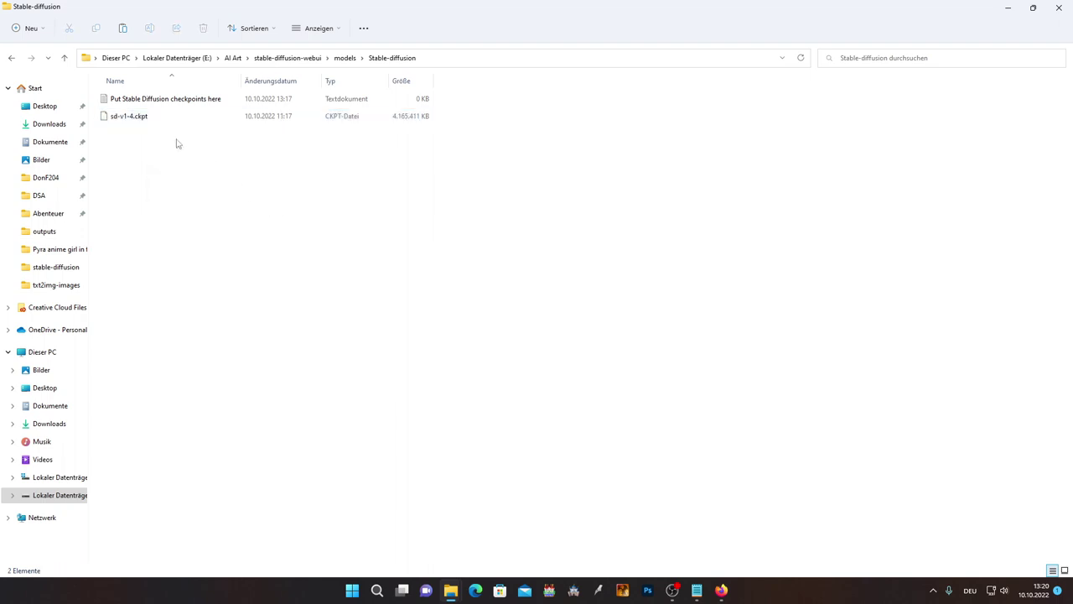
Rename the checkpoint to model.ckpt and go back to the models folder.
left_click(133, 117)
left_click(128, 118)
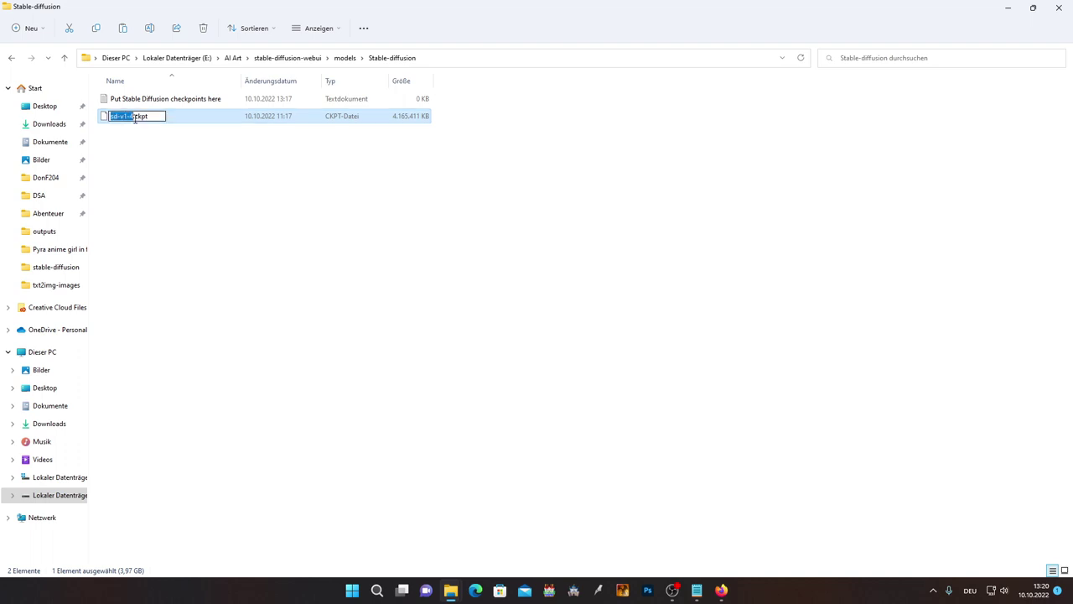
key("BackSpace")
type("model")
key("Return")
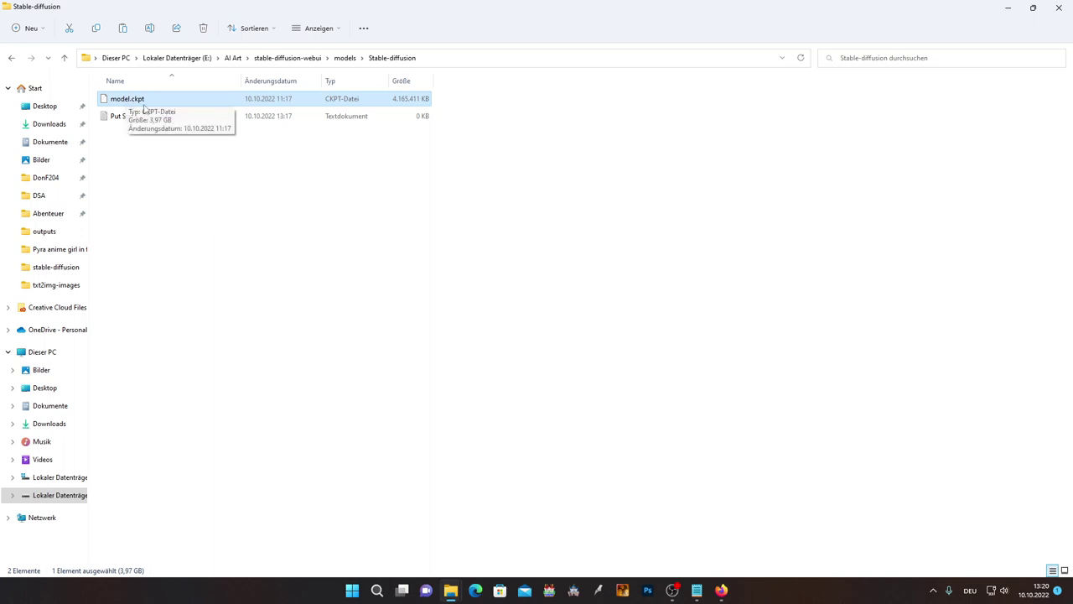
left_click(154, 204)
left_click(12, 58)
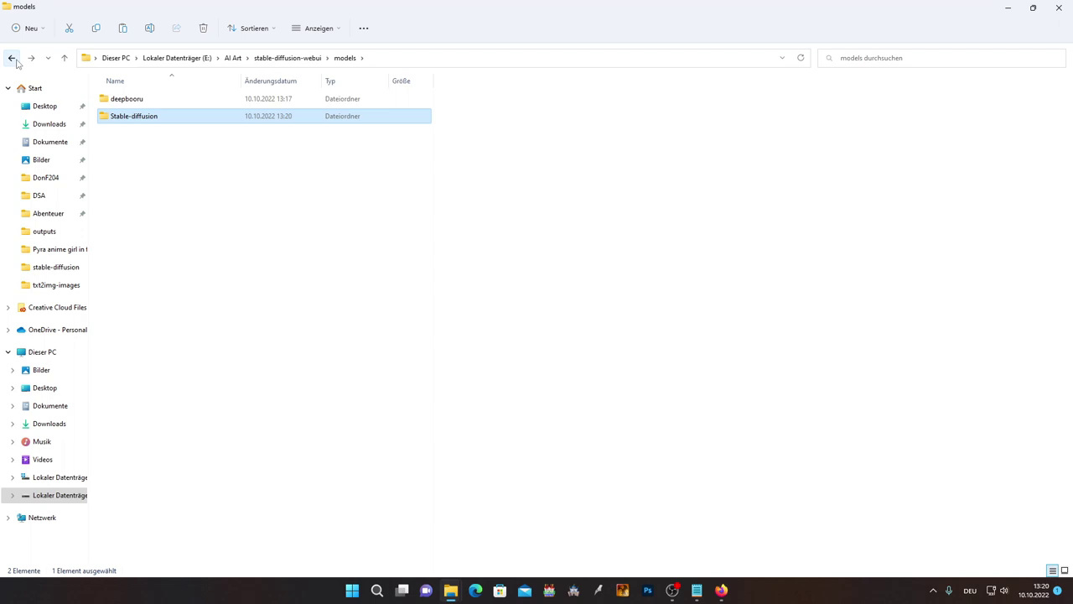
Run webui-user.bat from the stable-diffusion-webui folder.
left_click(12, 59)
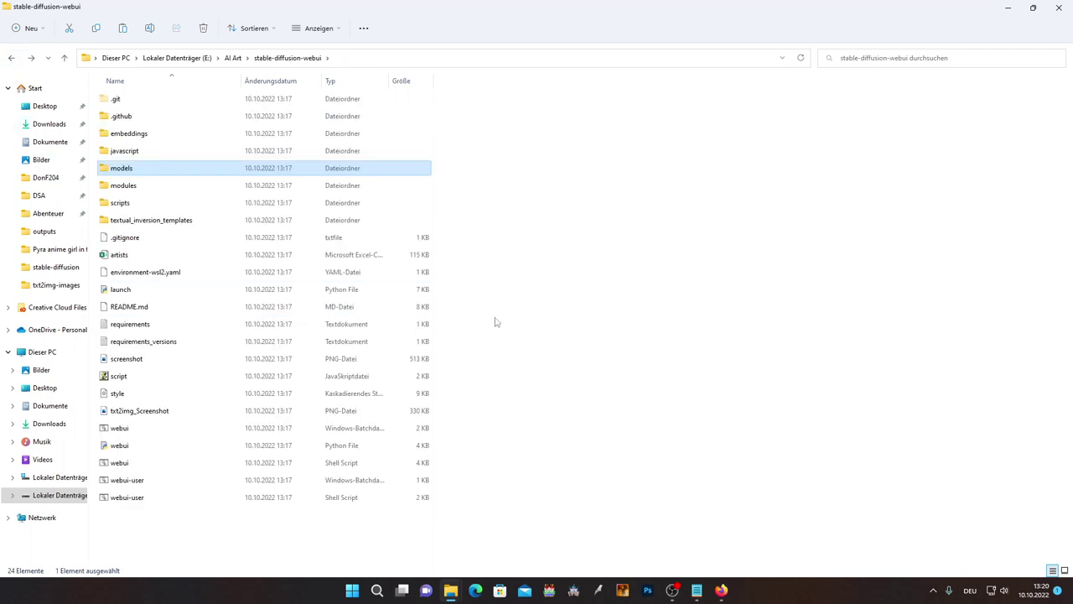
left_click(278, 526)
left_click(153, 483)
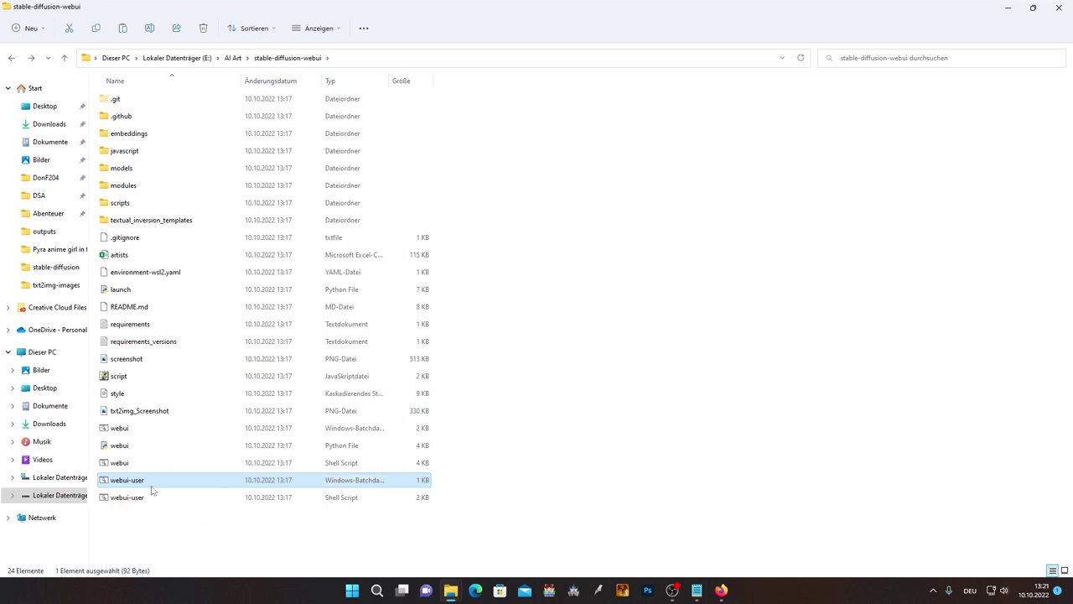
double_click(149, 485)
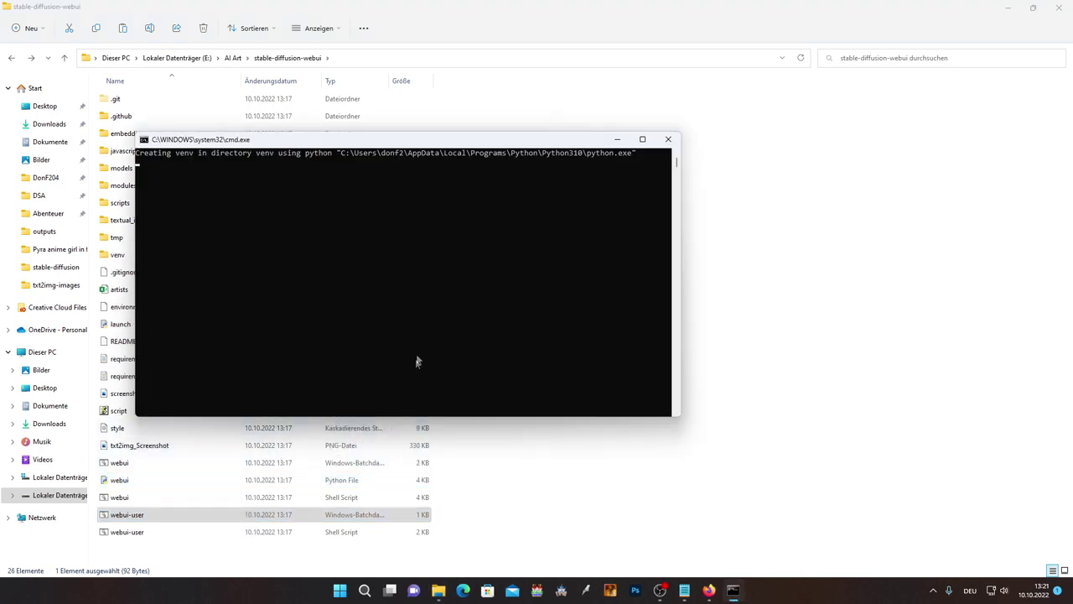
left_click_drag(247, 141, 398, 148)
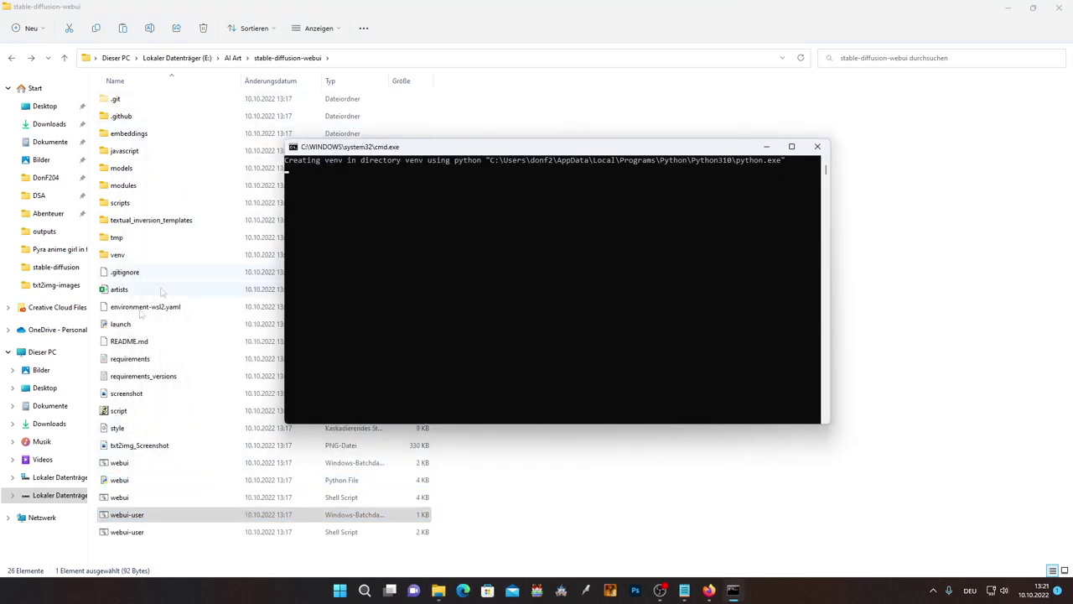
left_click_drag(414, 152, 358, 148)
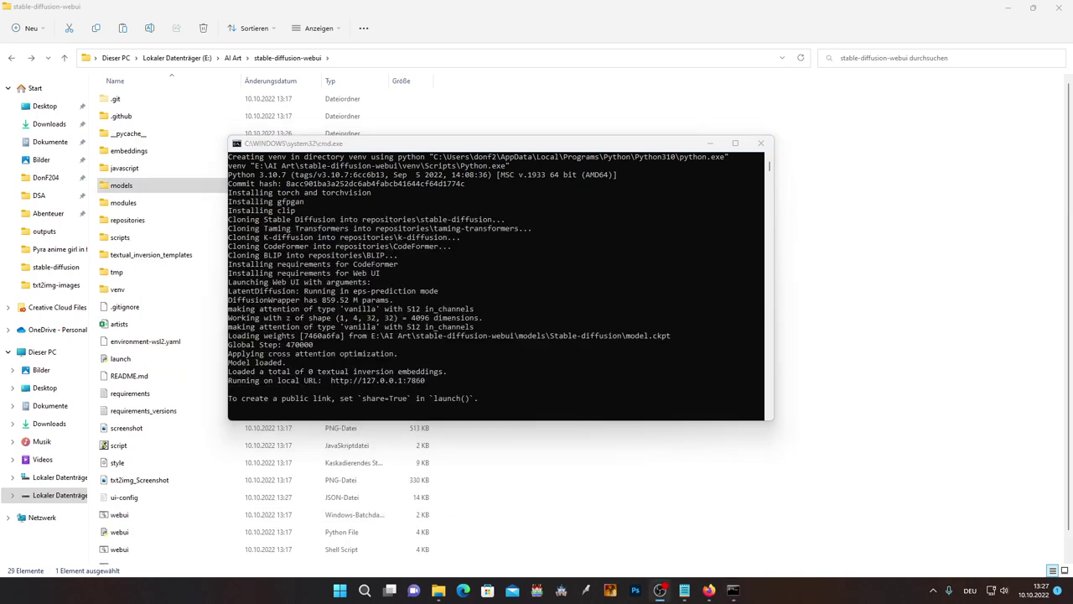
left_click(612, 138)
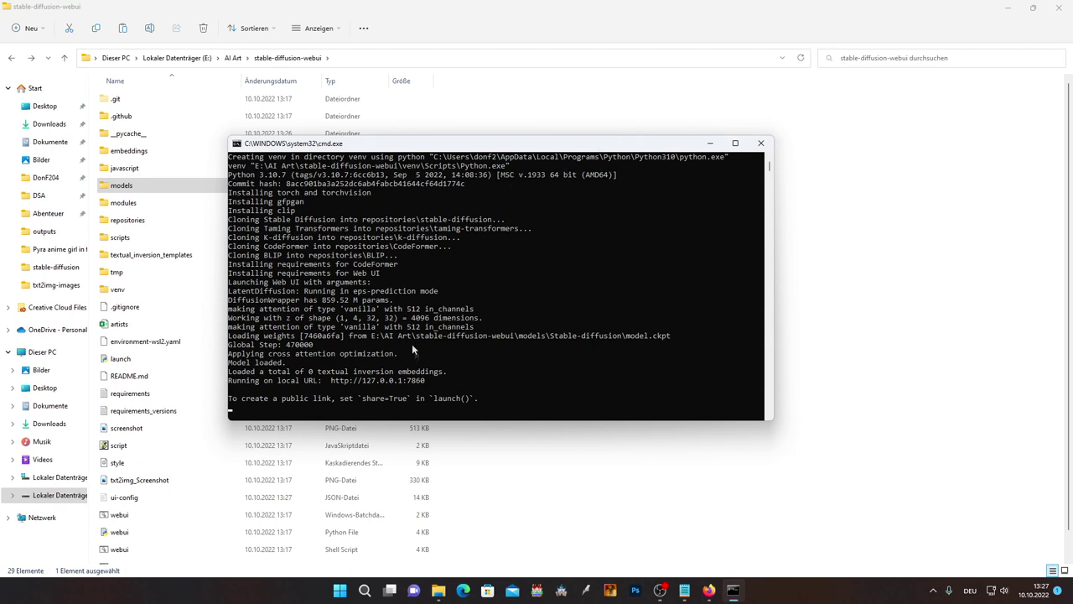
left_click_drag(231, 383, 335, 385)
left_click(333, 384)
left_click_drag(332, 382, 468, 383)
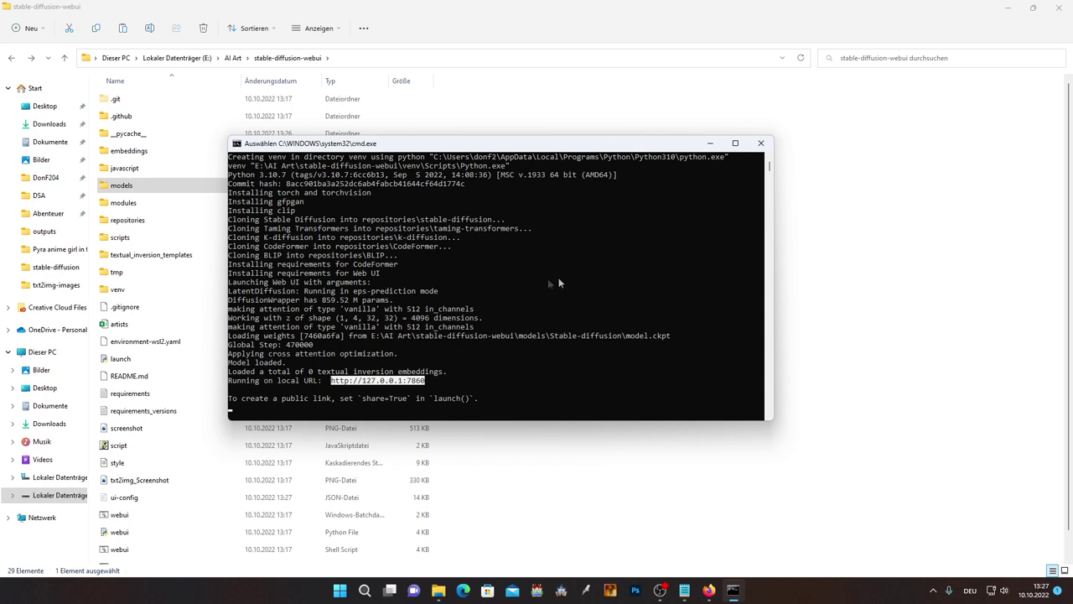
left_click(760, 143)
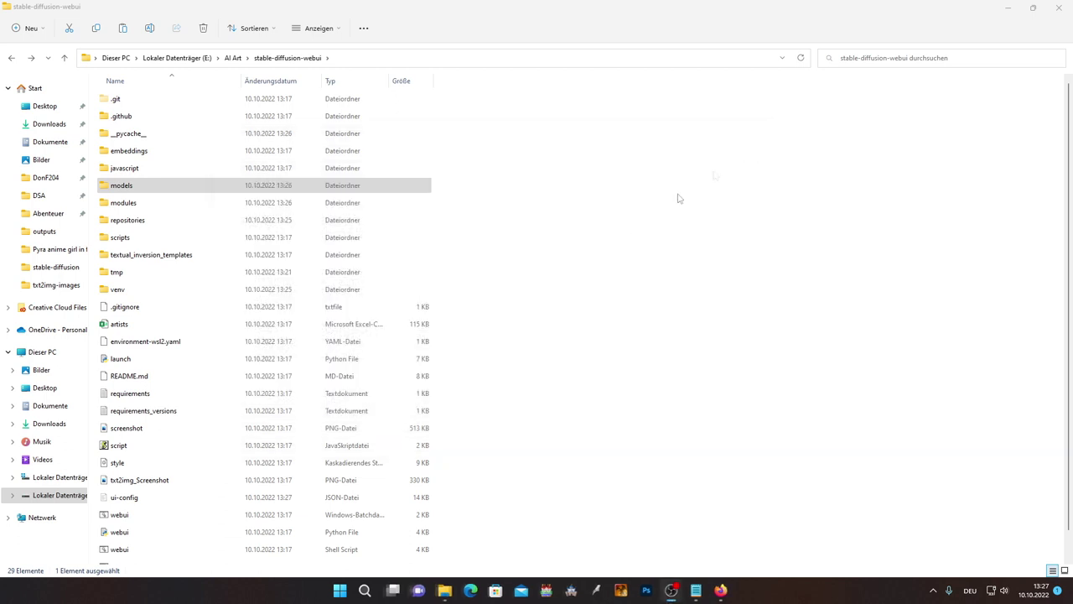
Relaunch the web UI with webui-user.bat.
scroll(179, 457, "down", 1)
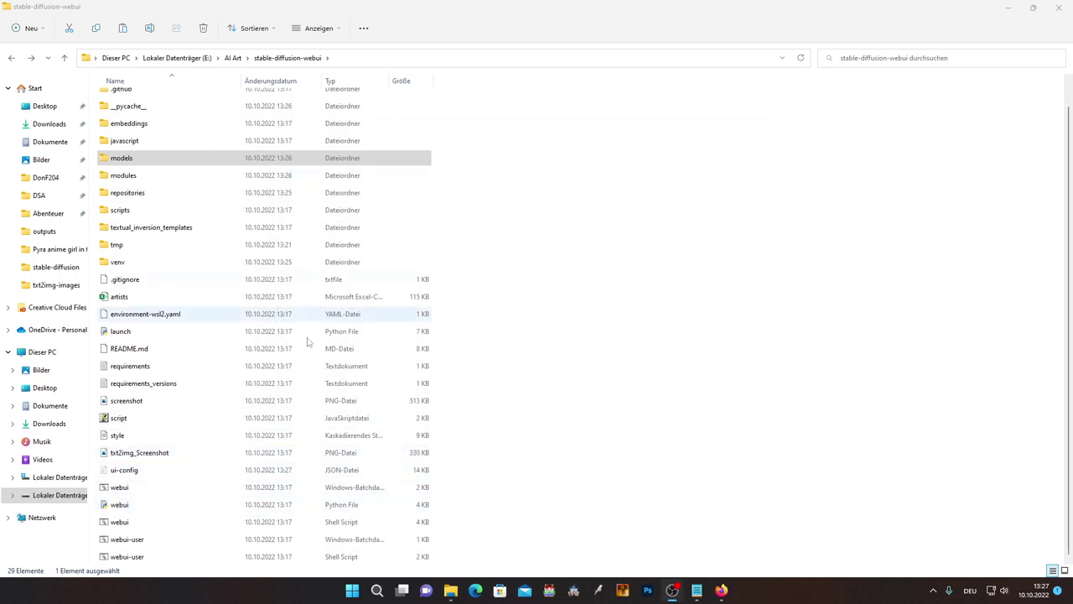
left_click(570, 439)
left_click(378, 541)
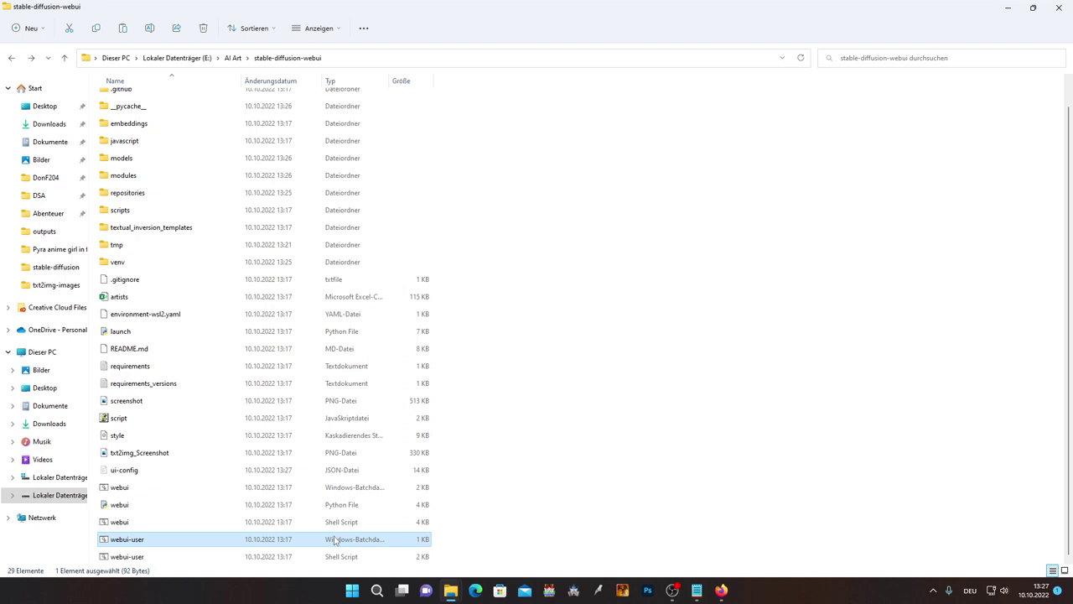
double_click(159, 544)
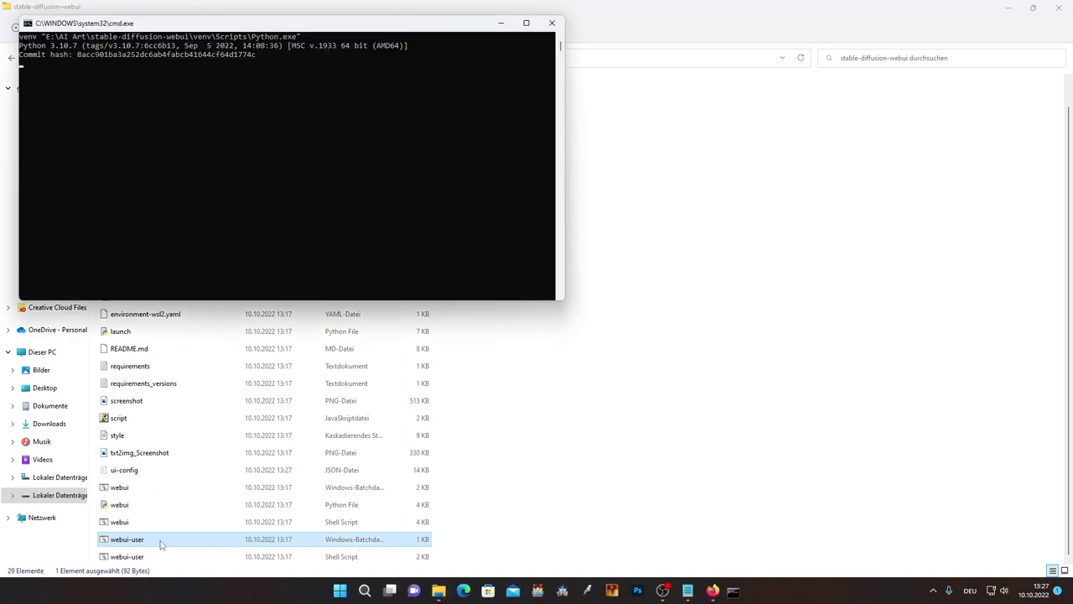
left_click_drag(332, 29, 515, 187)
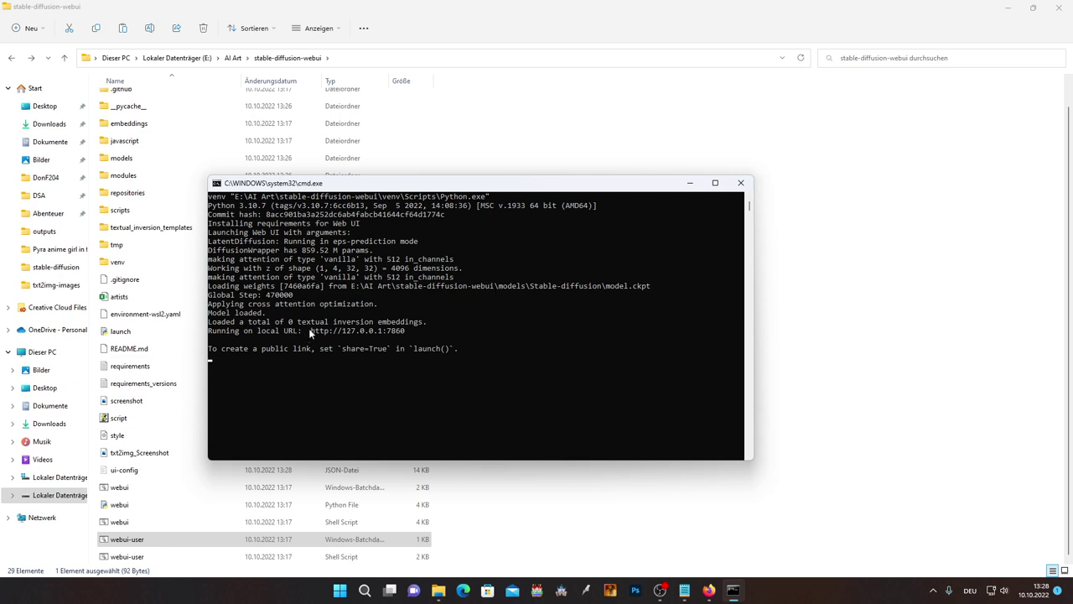
left_click_drag(209, 331, 422, 337)
left_click(423, 332)
left_click_drag(404, 331, 312, 331)
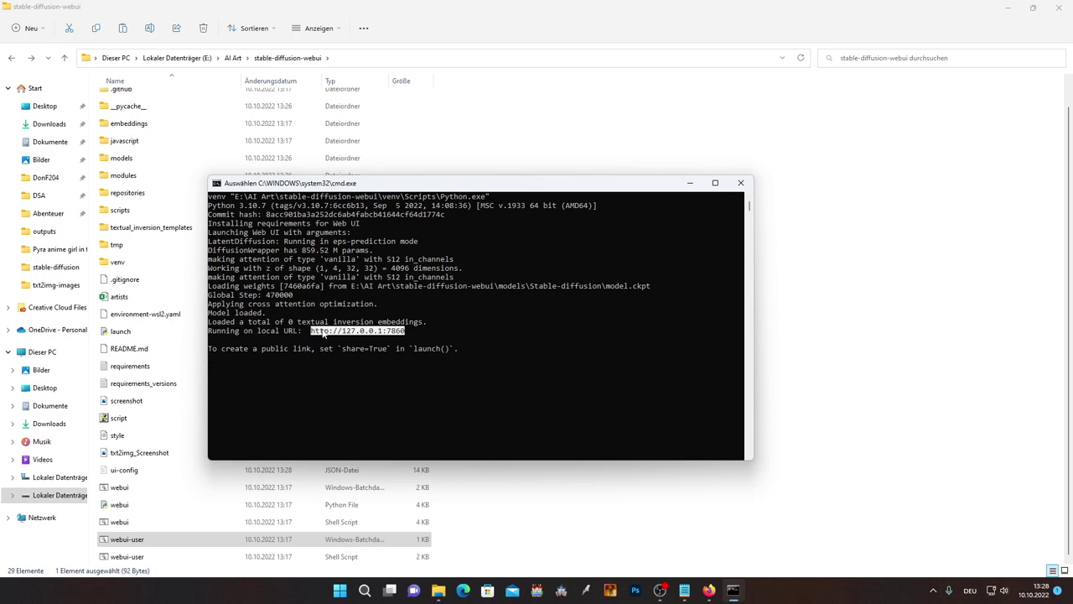
key("ctrl+c")
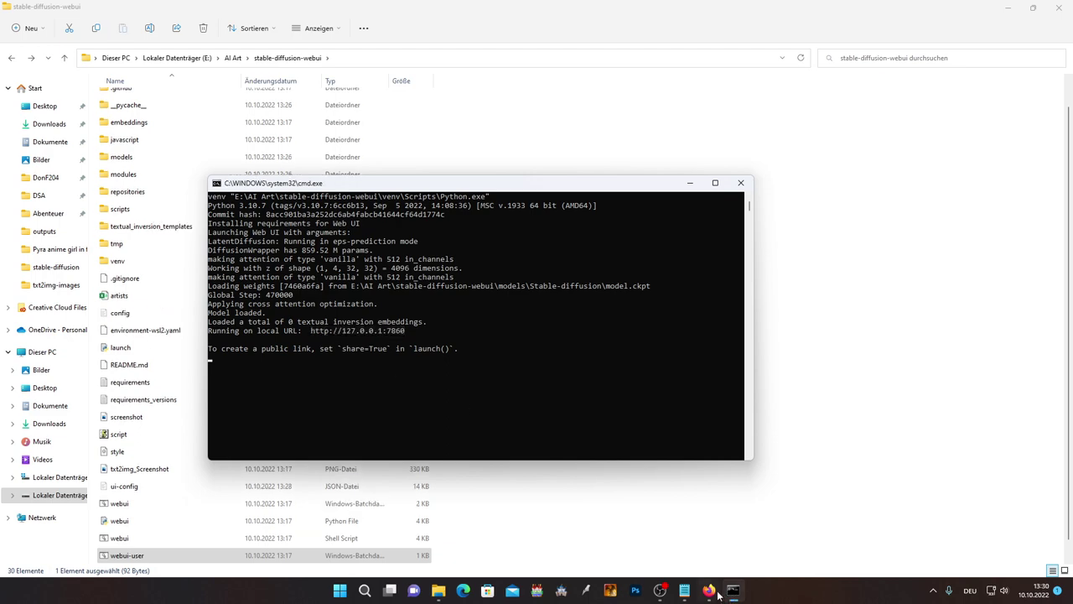
Load the copied address 127.0.0.1:7860 in a new Firefox tab.
left_click(709, 590)
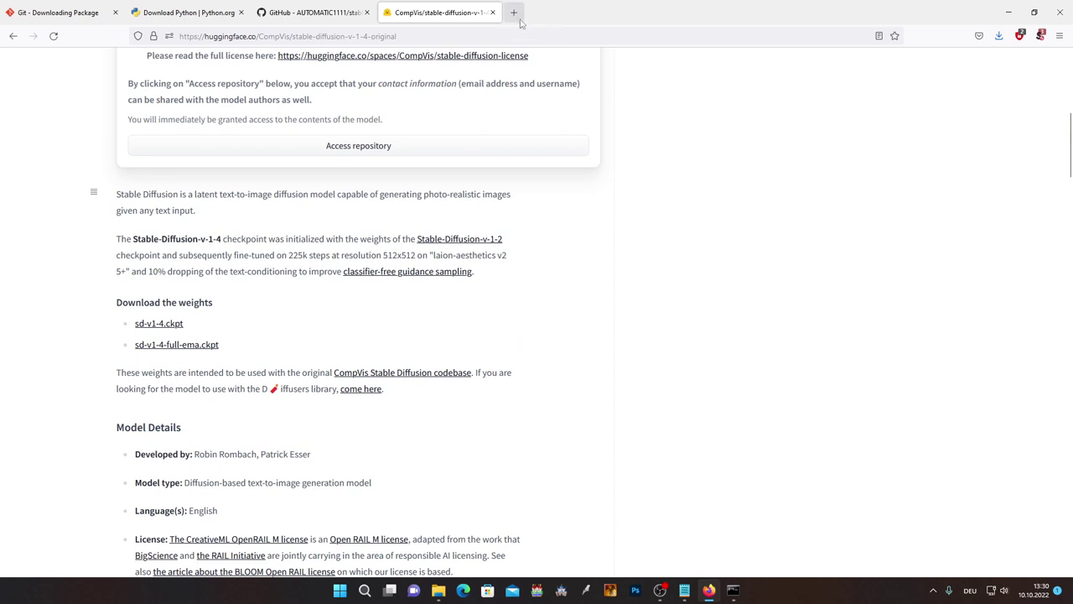
left_click(514, 12)
key("ctrl+v")
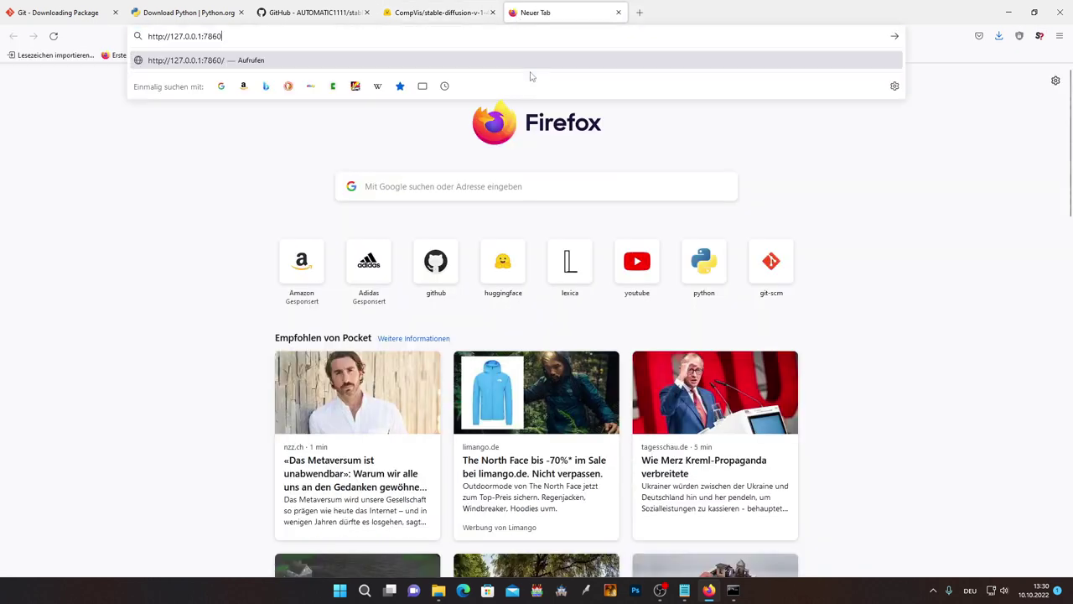
key("Return")
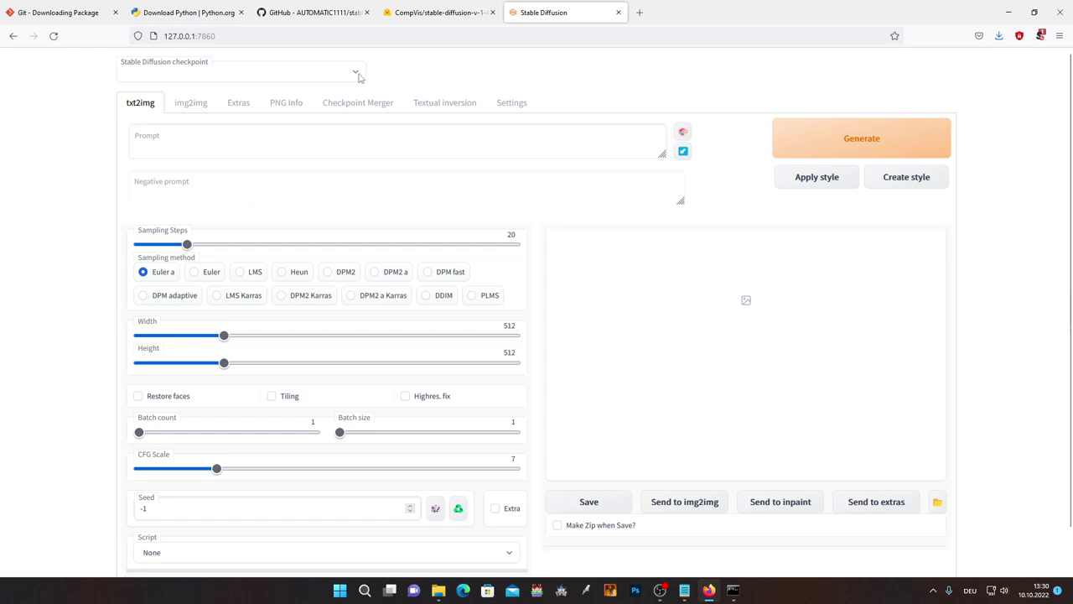
left_click(276, 75)
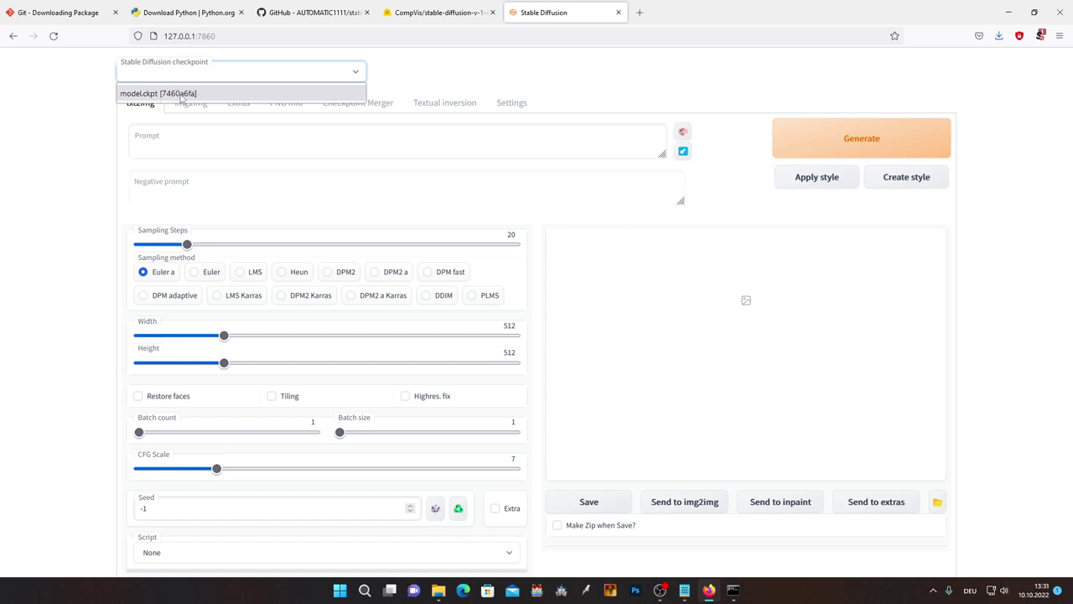
With model.ckpt selected, generate 'cute, beautiful japanise girl, red t-Shirt, outdoor, forest'.
left_click(181, 94)
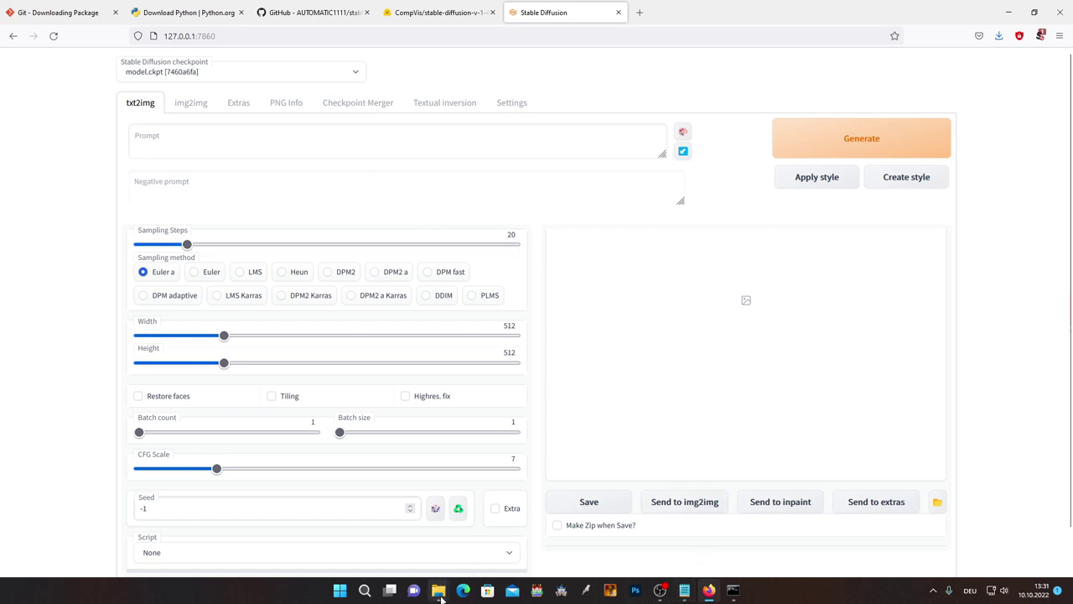
mouse_move(438, 590)
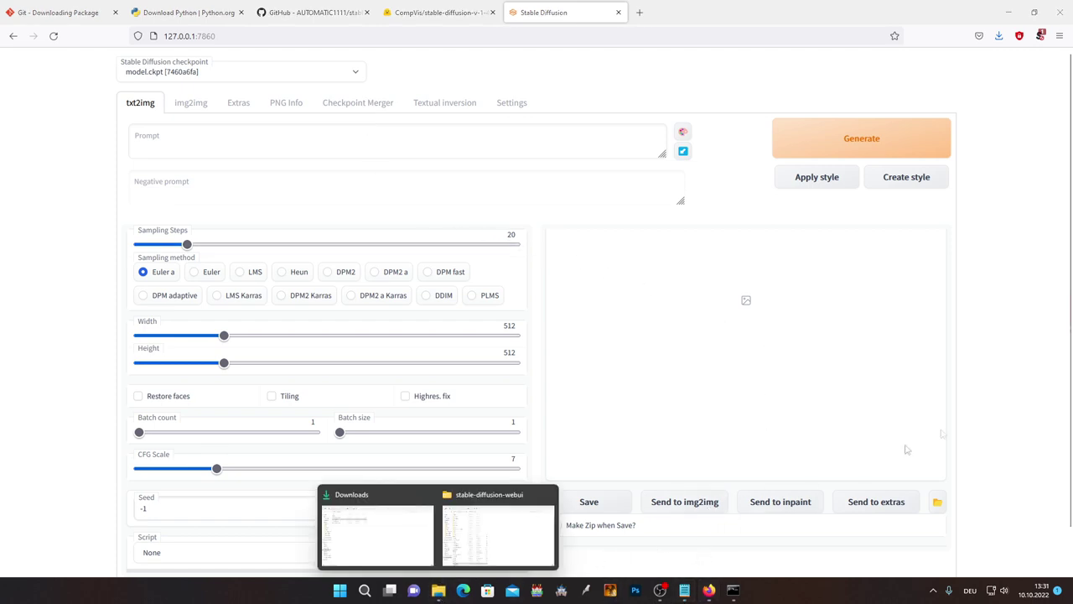
left_click(518, 141)
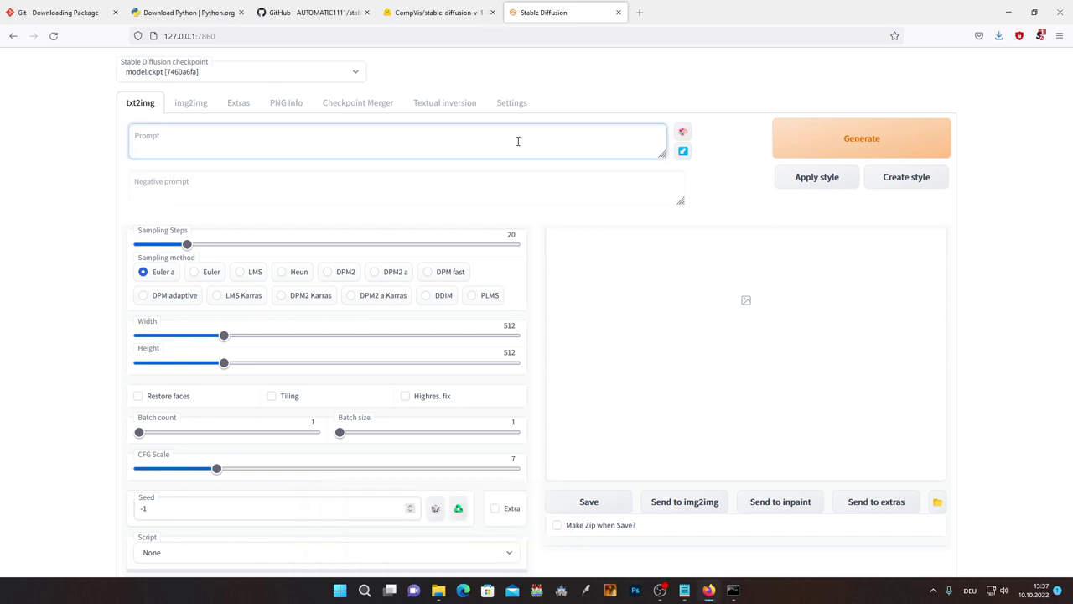
type("cute, beautiful japanise girl, red t-Shirt, outdoor, forest")
left_click(90, 162)
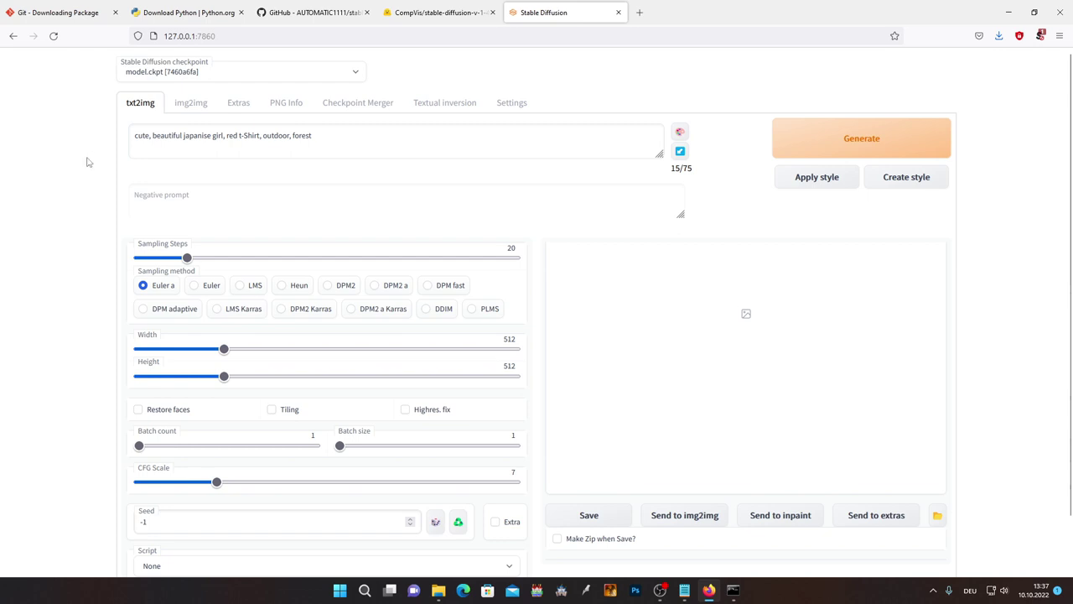
left_click(808, 151)
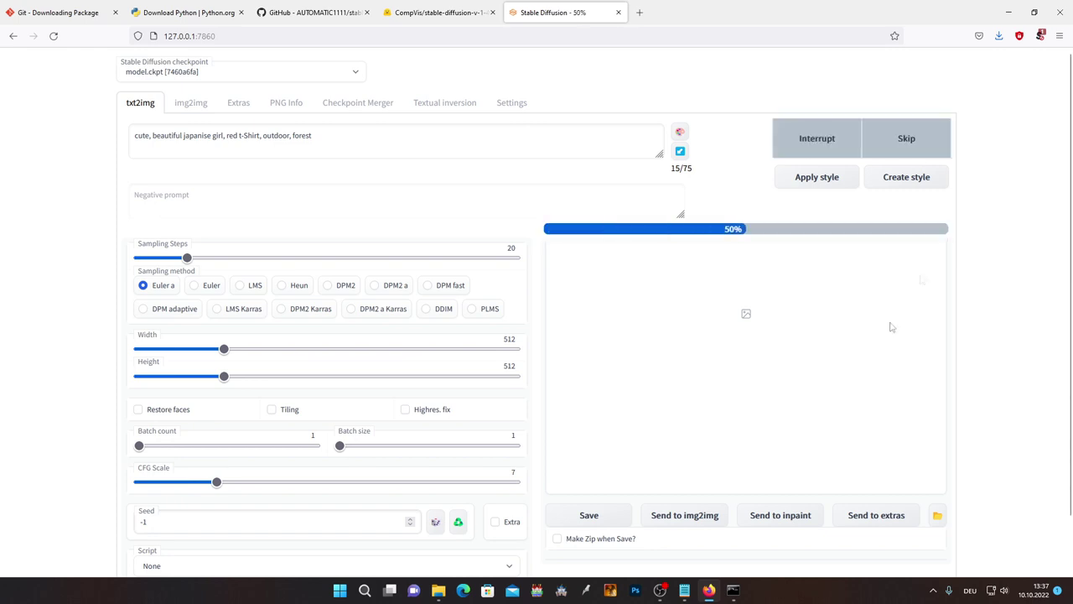
left_click(733, 590)
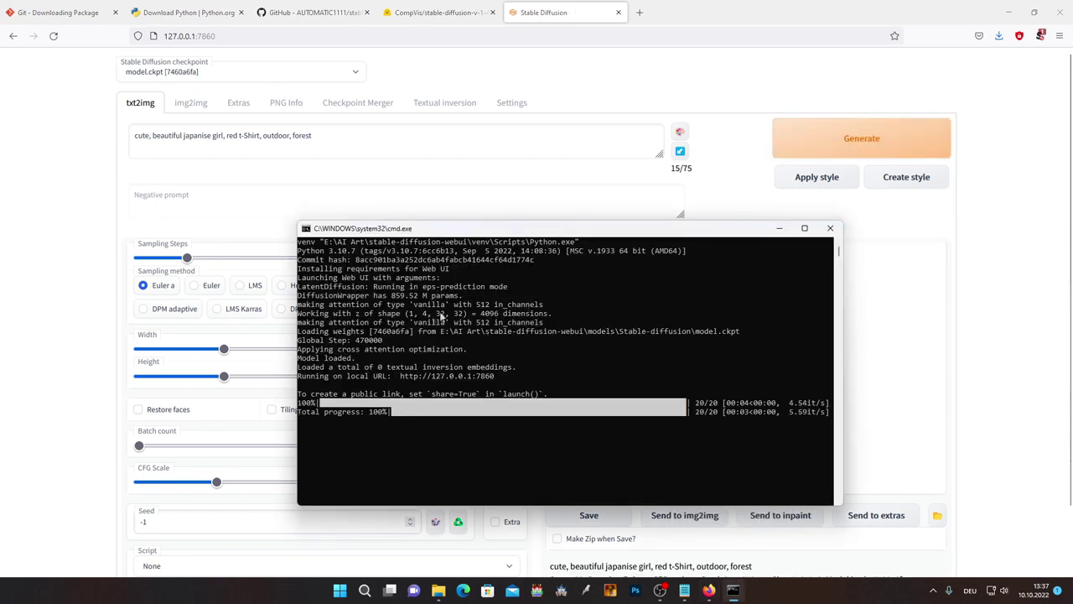
Enlarge the red t-shirt forest portrait result and enable Restore faces.
left_click_drag(474, 230, 448, 207)
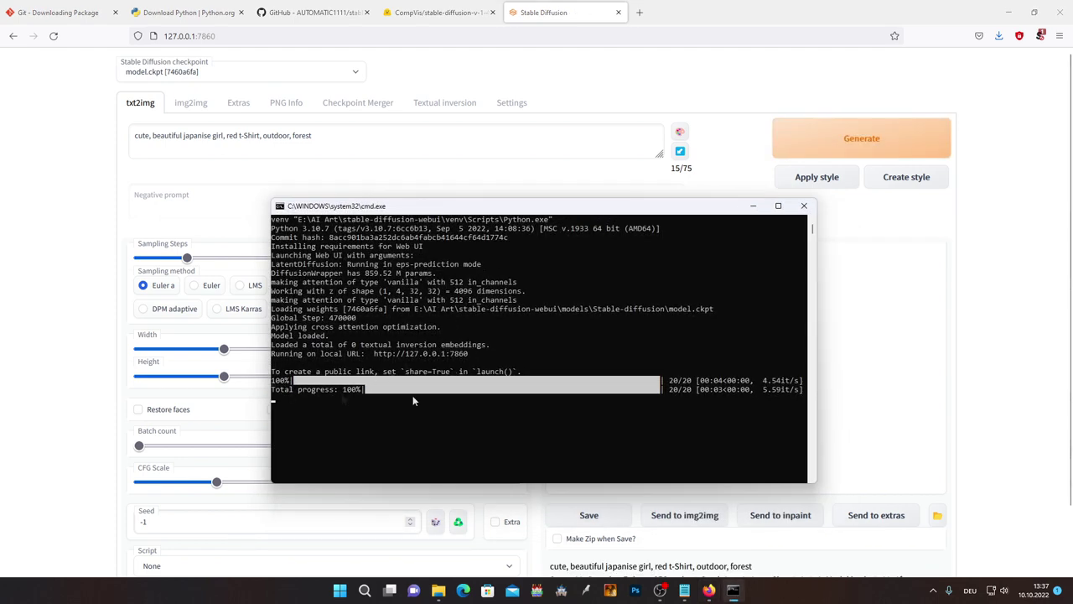
left_click(752, 207)
left_click(576, 312)
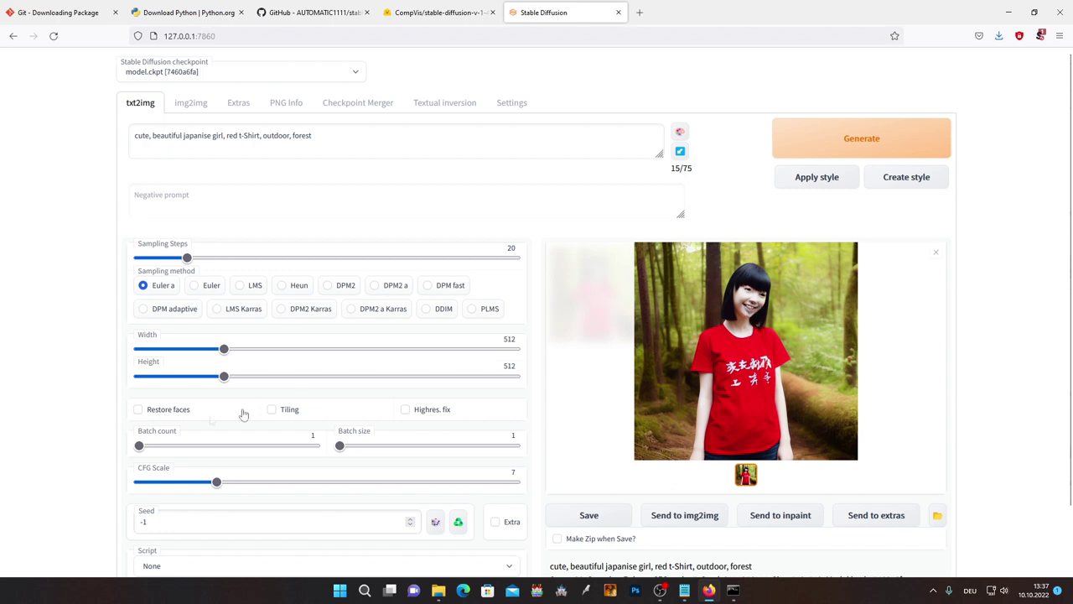
left_click(152, 413)
Generate a new face-restored forest portrait and view it full size.
left_click(814, 140)
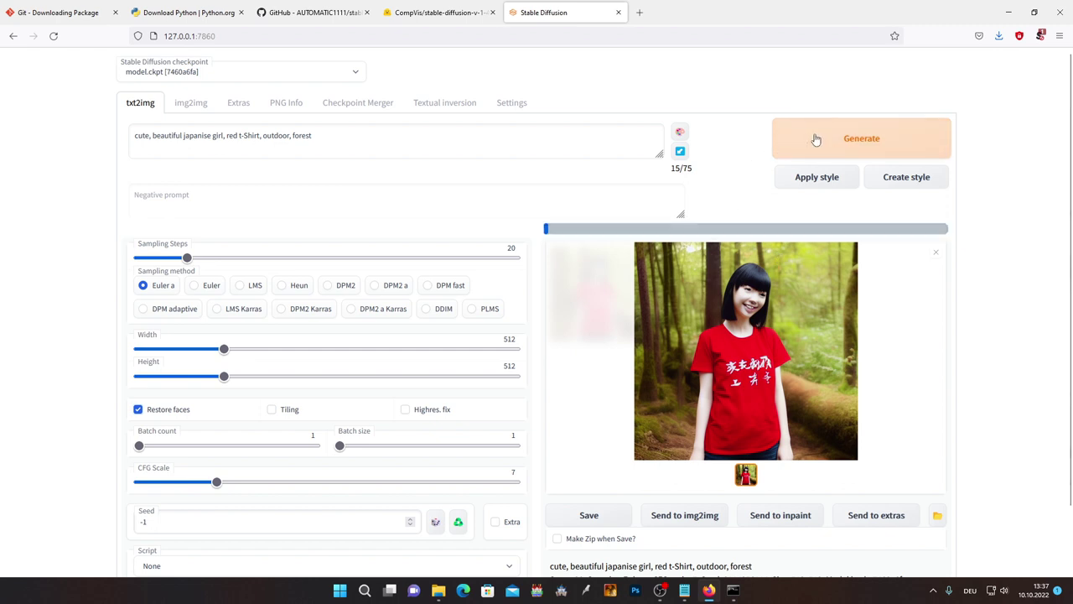
left_click(734, 592)
left_click_drag(271, 379, 668, 409)
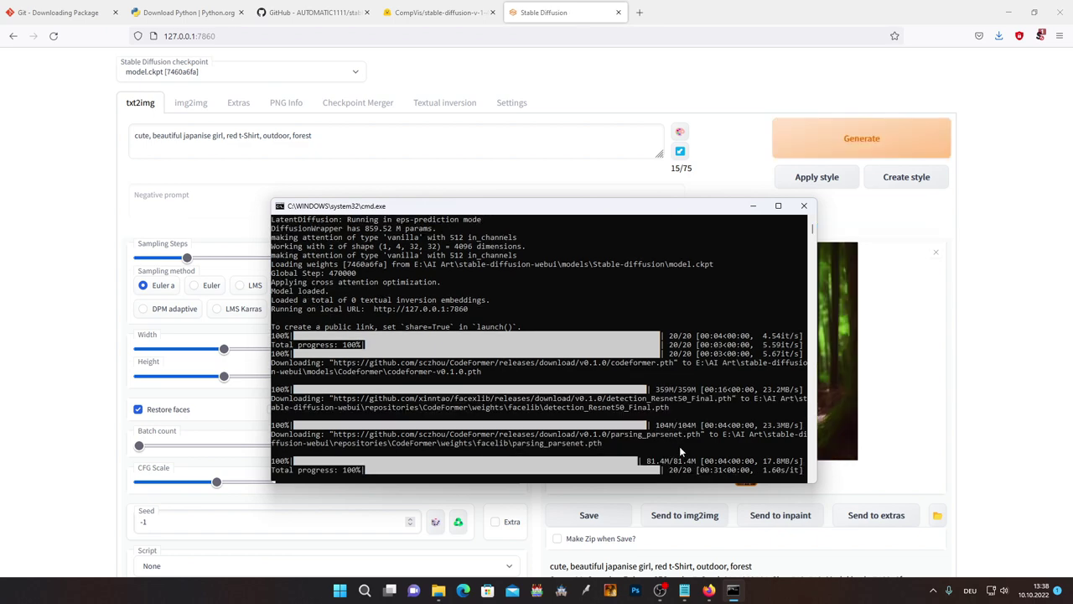
left_click(753, 206)
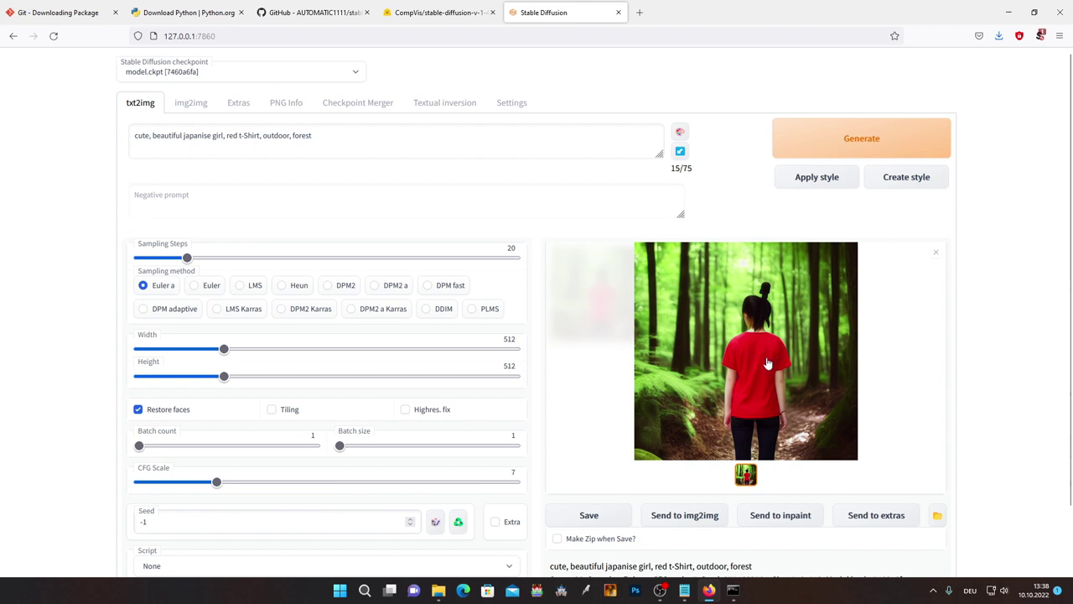
left_click(821, 150)
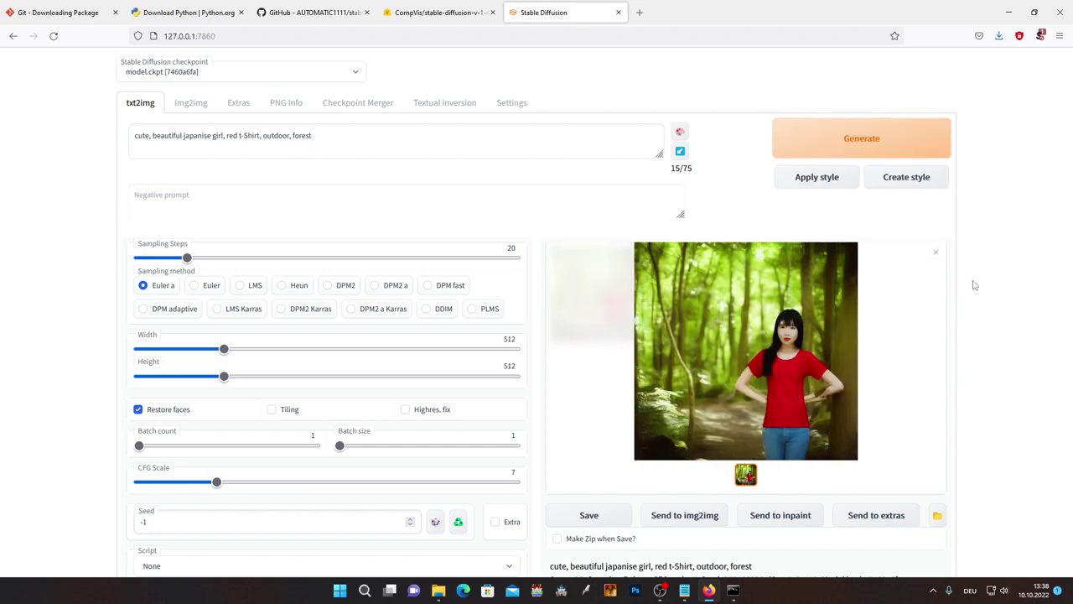
left_click(755, 352)
Add 'closeup,' to the start of the prompt.
left_click(823, 226)
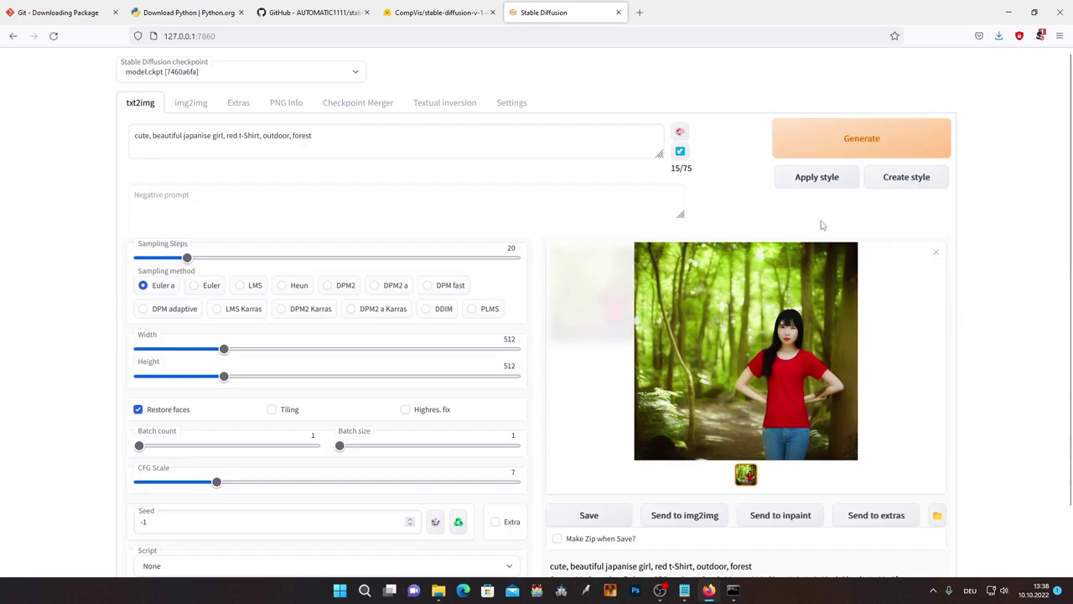
left_click(330, 138)
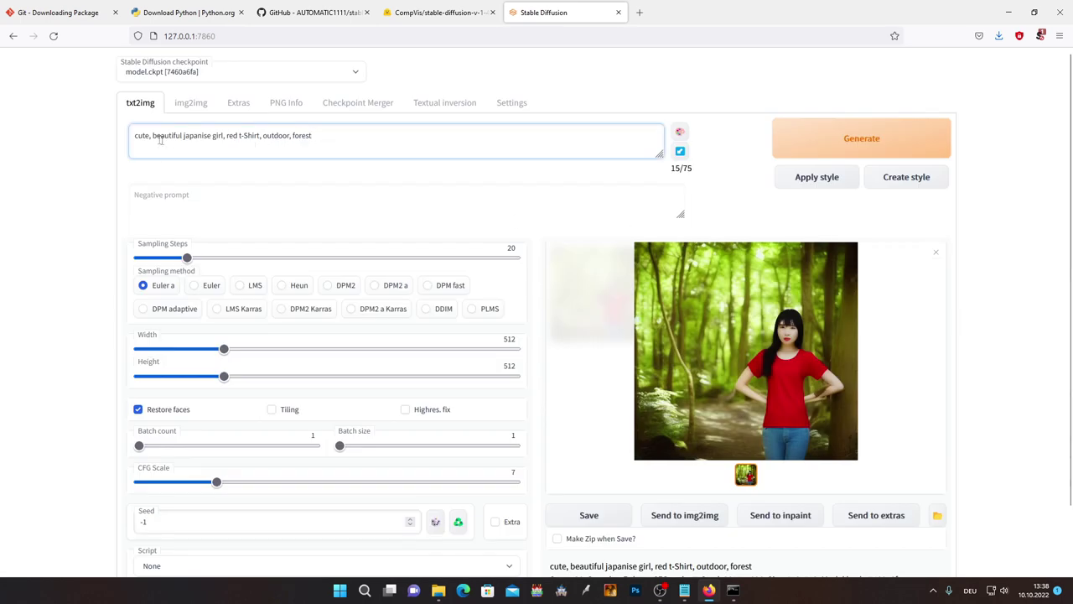
type("closeup,")
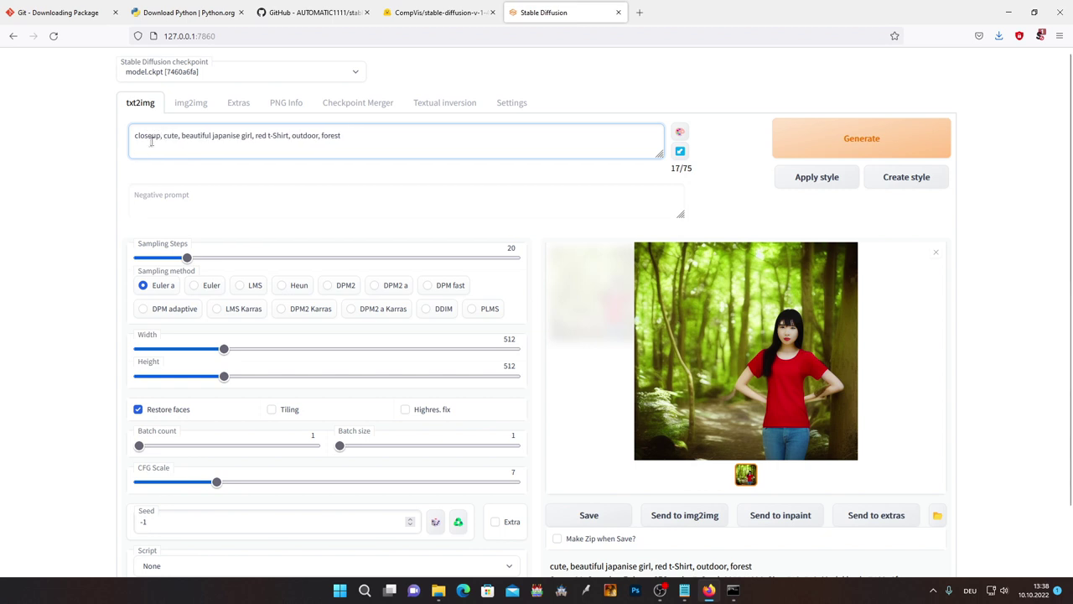
left_click_drag(164, 138, 354, 139)
left_click(365, 139)
Generate two close-up portraits, viewing the first one full size.
left_click(881, 144)
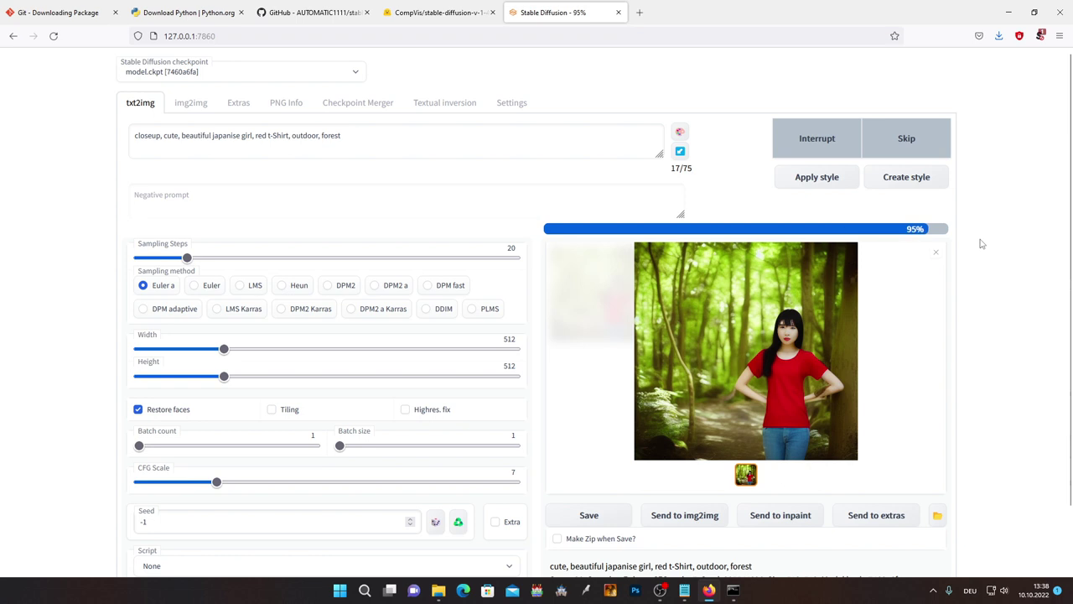
left_click(830, 334)
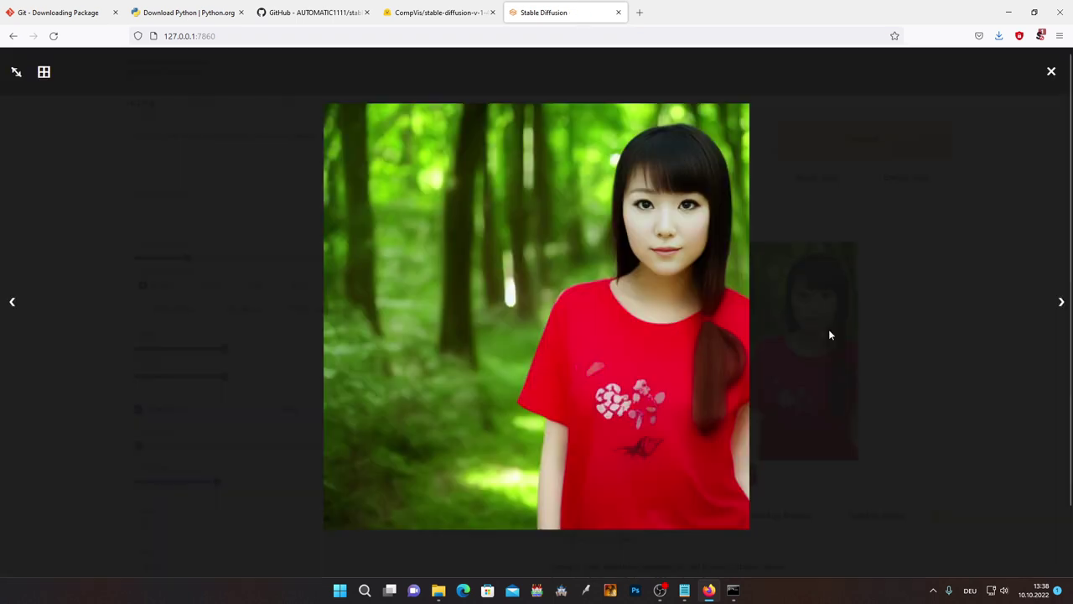
left_click(941, 307)
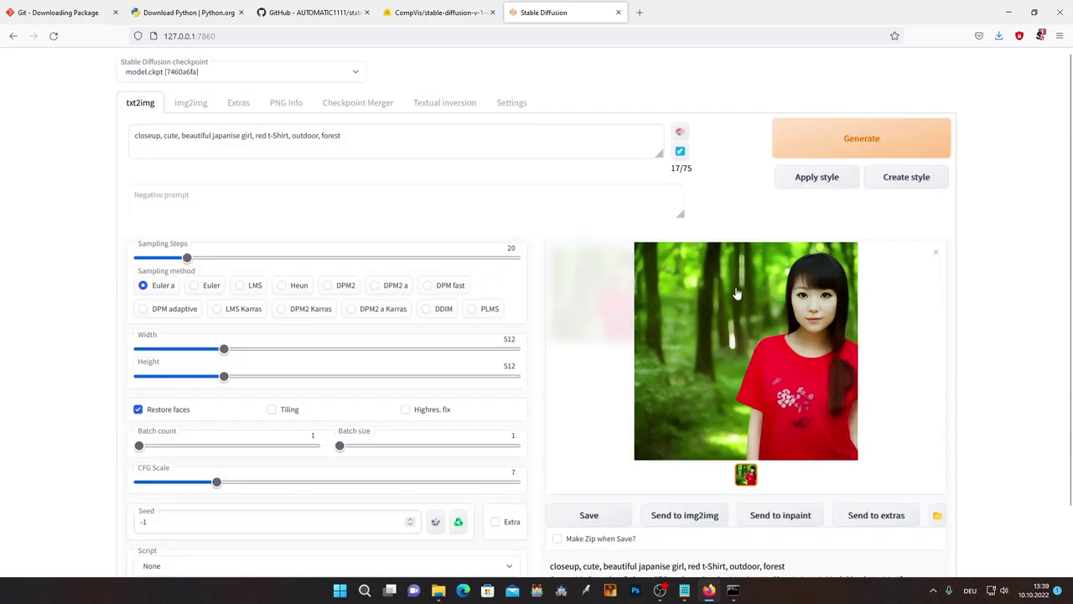
left_click(832, 139)
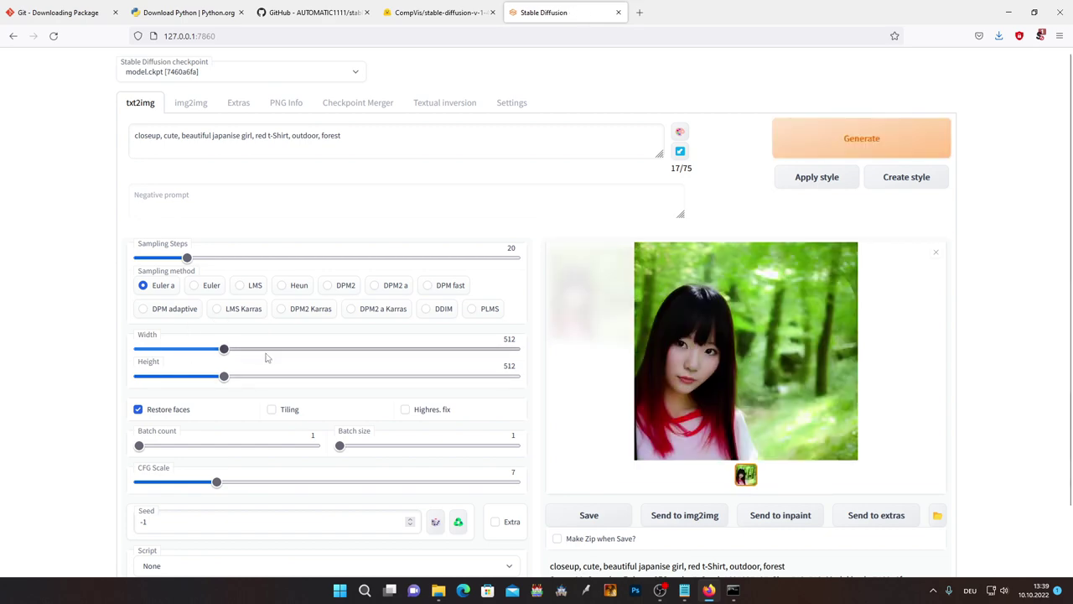
scroll(268, 354, "down", 1)
mouse_move(224, 291)
left_mouse_down()
mouse_move(285, 293)
mouse_move(224, 292)
left_mouse_up()
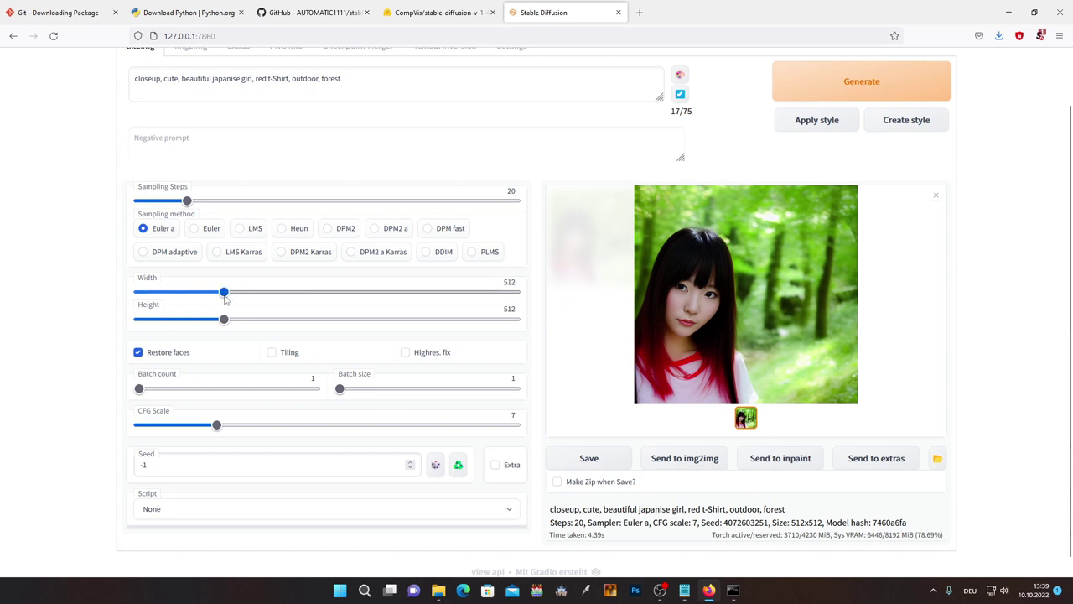
left_click_drag(224, 291, 307, 292)
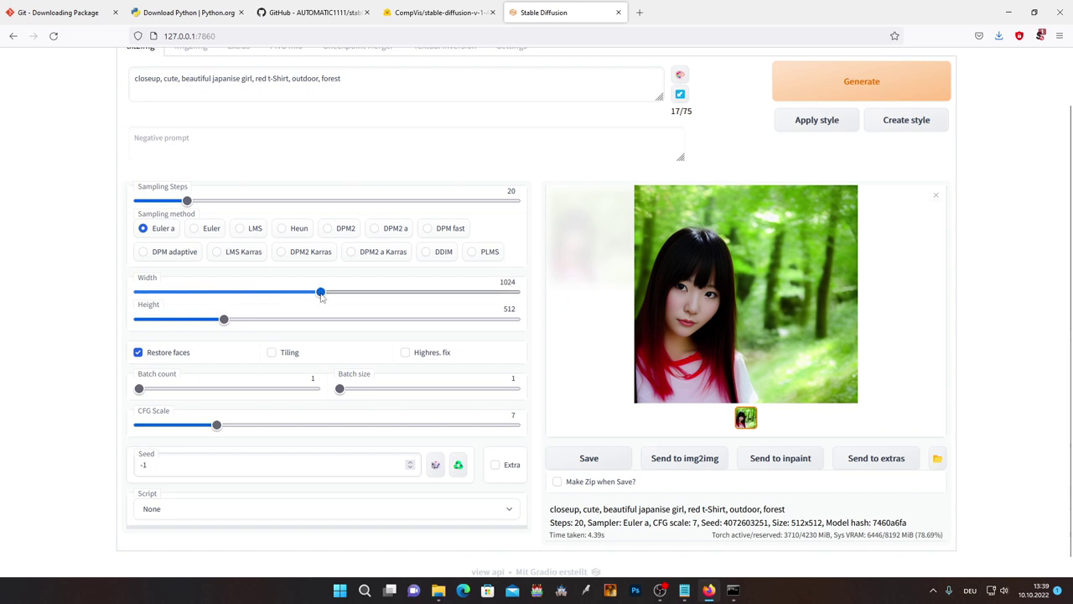
left_click_drag(307, 296, 318, 295)
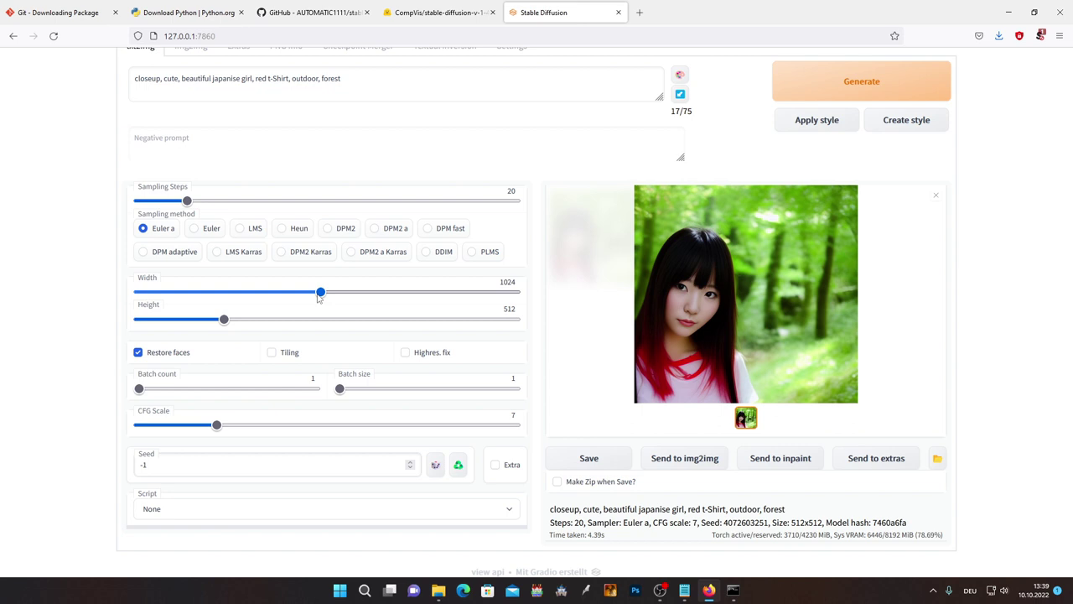
left_click_drag(319, 295, 224, 309)
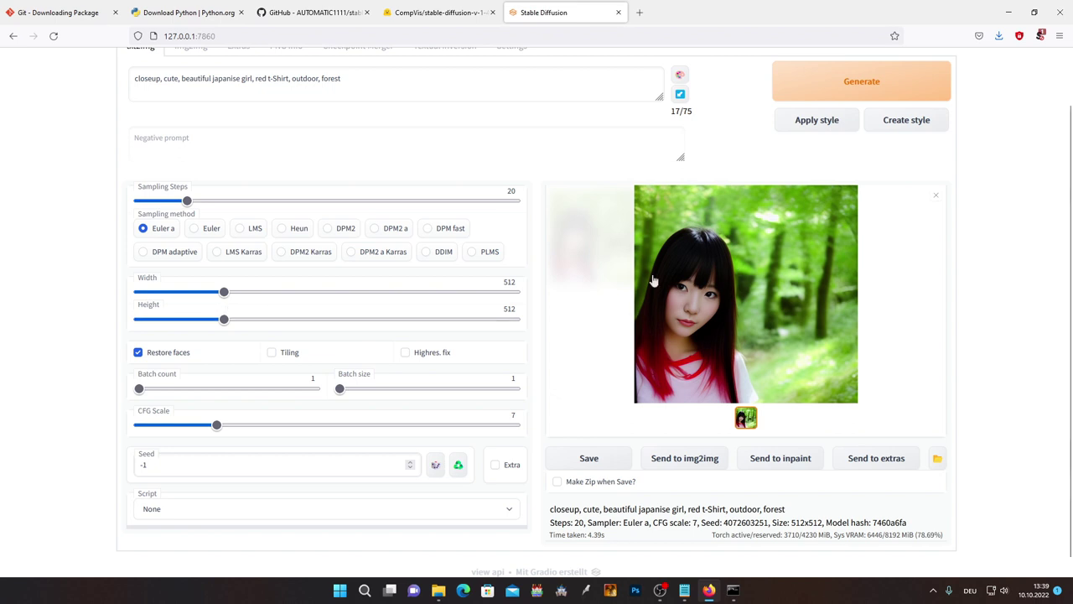
scroll(577, 312, "up", 2)
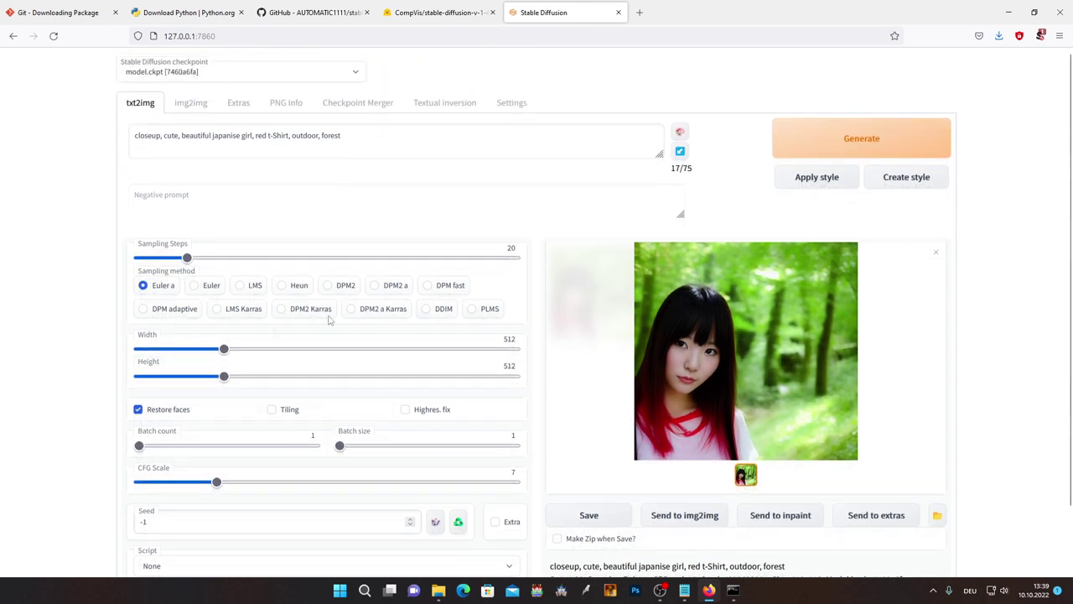
scroll(329, 386, "down", 1)
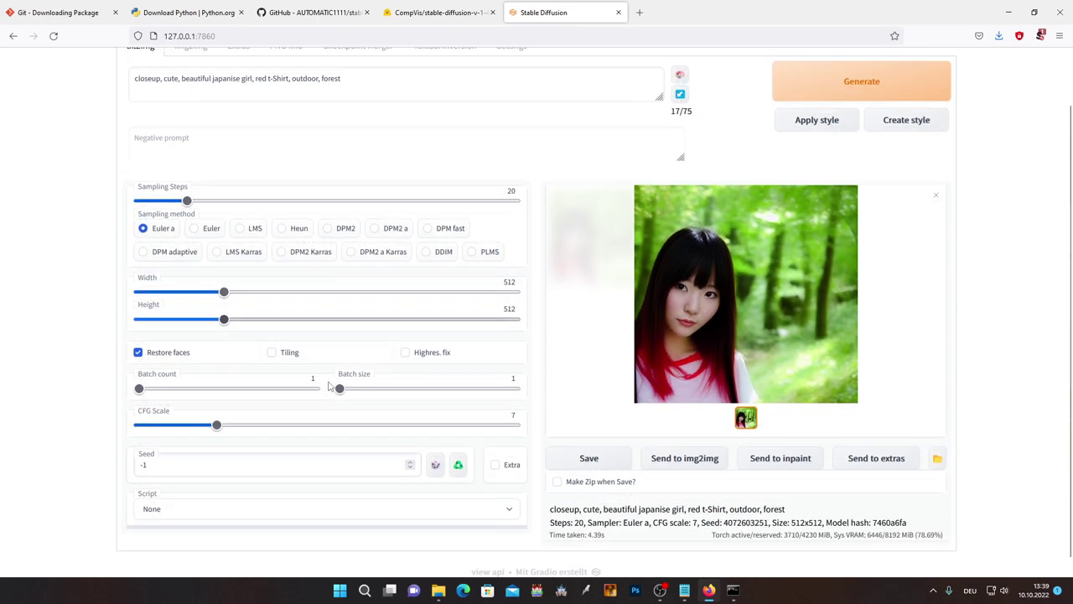
scroll(628, 271, "up", 1)
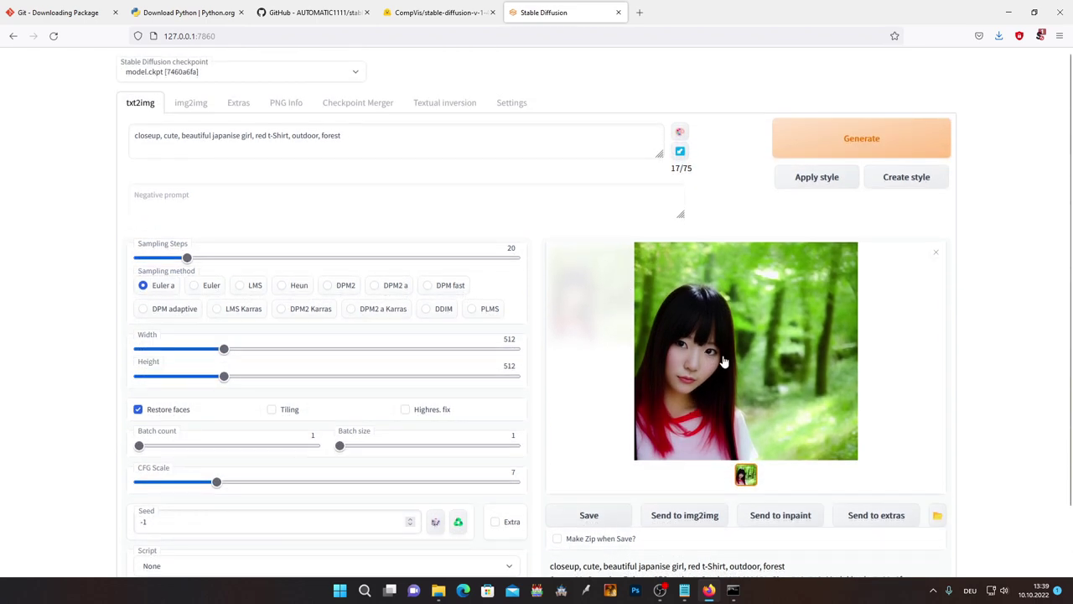
left_click(875, 518)
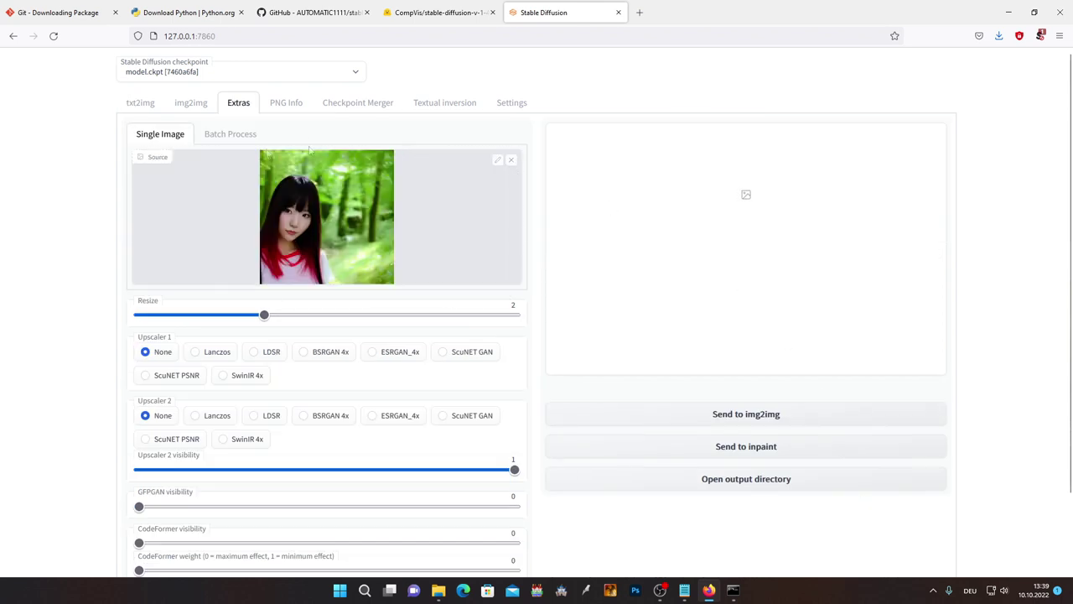
Set the Extras resize factor to 2 and Upscaler 2 to Lanczos, keeping Upscaler 1 None.
mouse_move(263, 314)
left_mouse_down()
mouse_move(542, 316)
mouse_move(251, 319)
left_mouse_up()
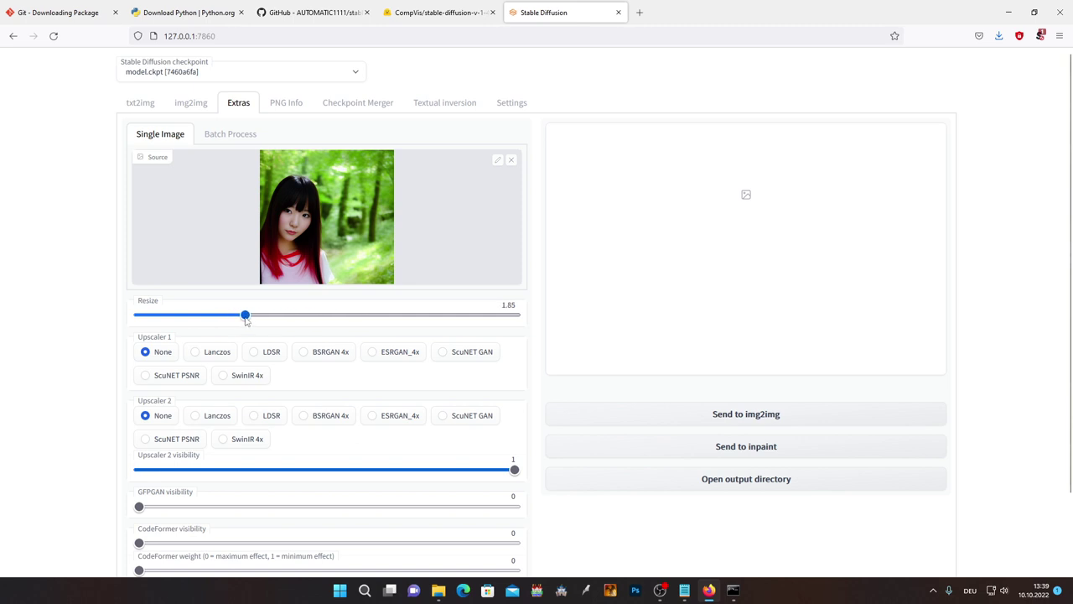
left_click_drag(252, 319, 264, 317)
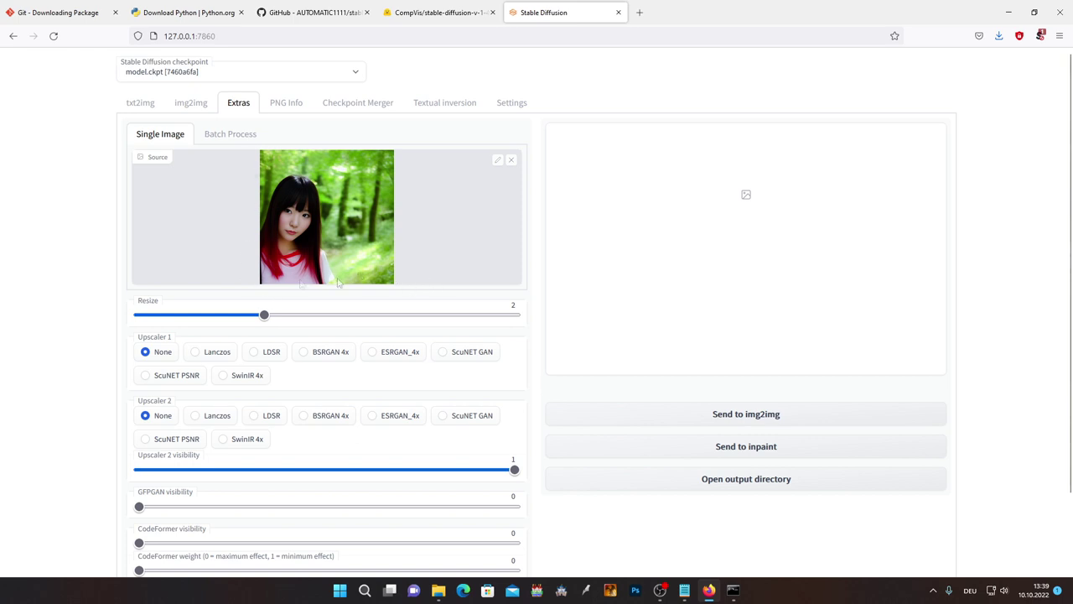
scroll(427, 278, "down", 2)
scroll(427, 279, "up", 2)
scroll(426, 278, "down", 2)
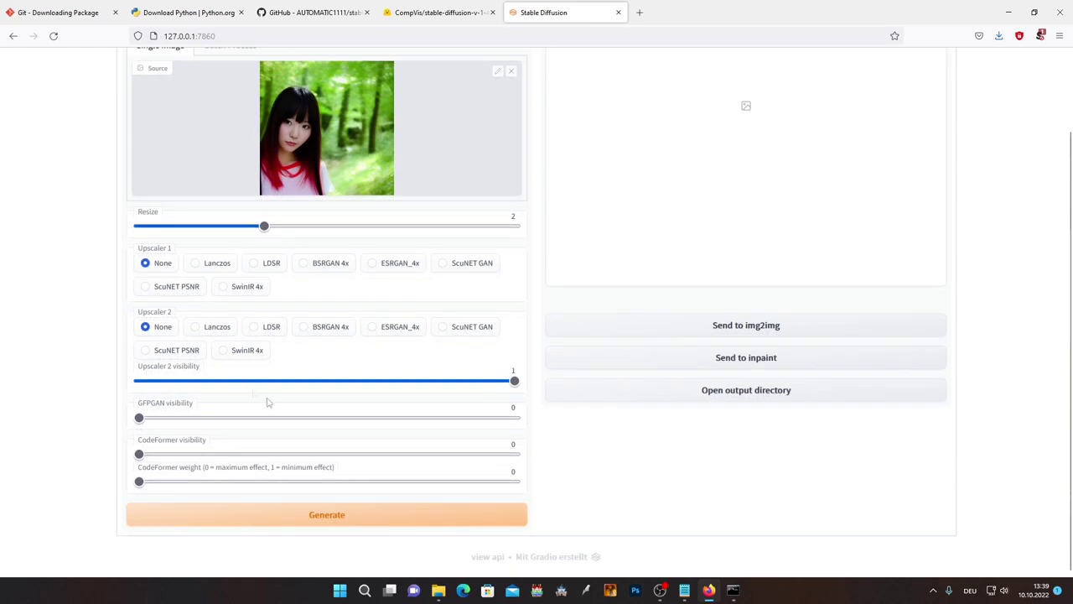
left_click(205, 266)
left_click(198, 328)
left_click(164, 264)
scroll(232, 299, "up", 2)
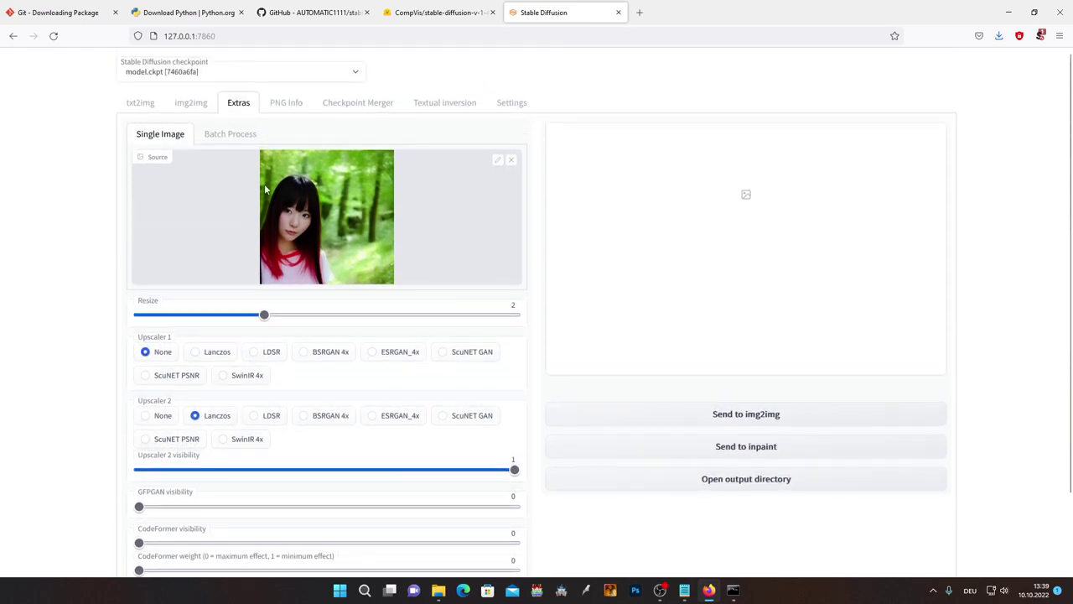
Send the close-up portrait from txt2img to img2img, generate a variant and enlarge it.
left_click(151, 106)
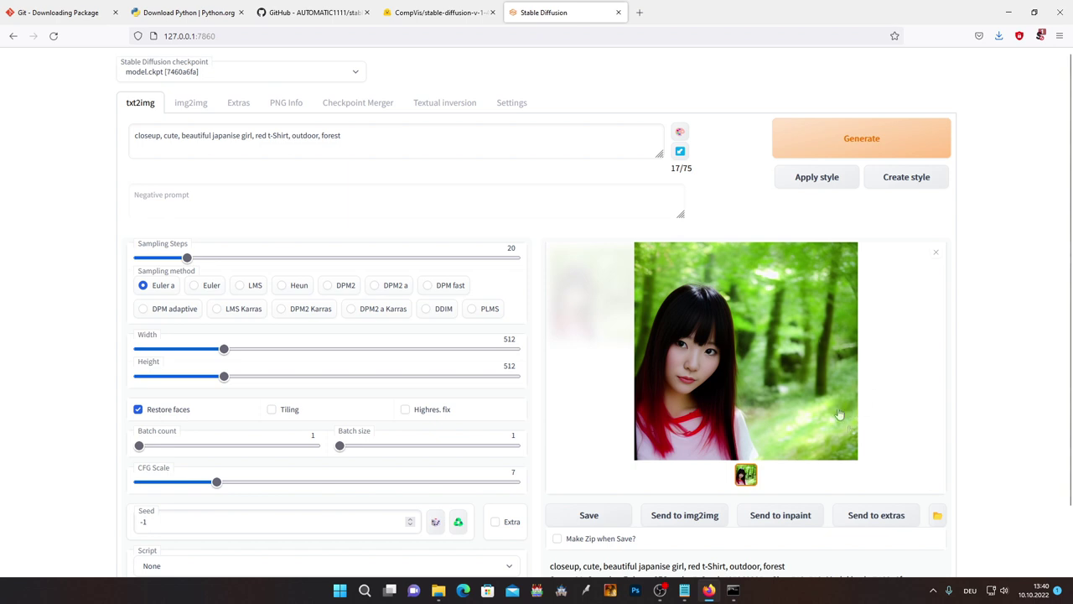
left_click(684, 515)
scroll(362, 185, "down", 1)
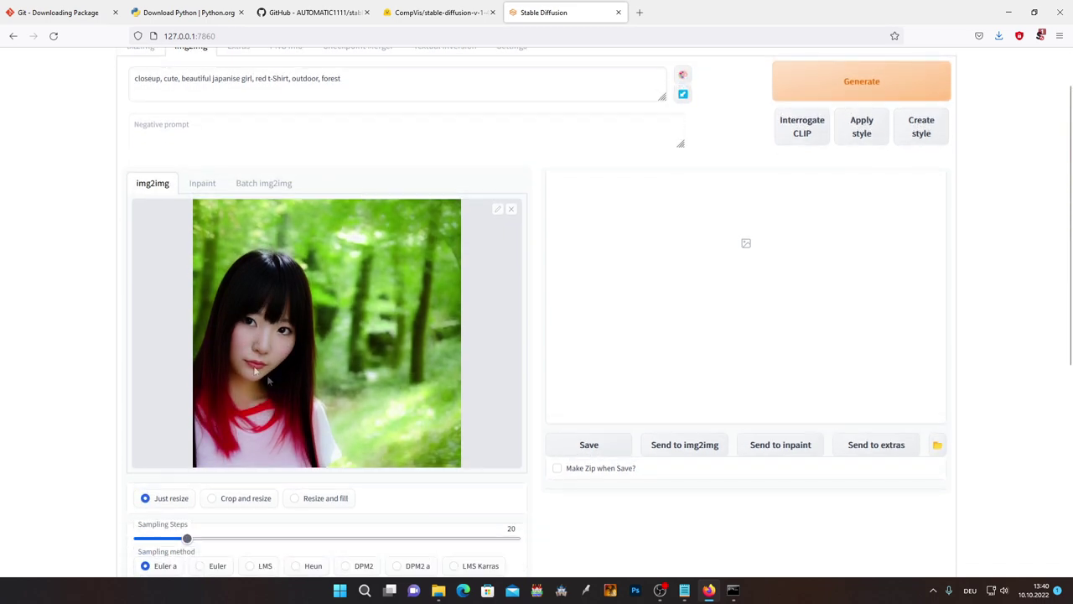
scroll(320, 363, "down", 1)
scroll(338, 354, "up", 2)
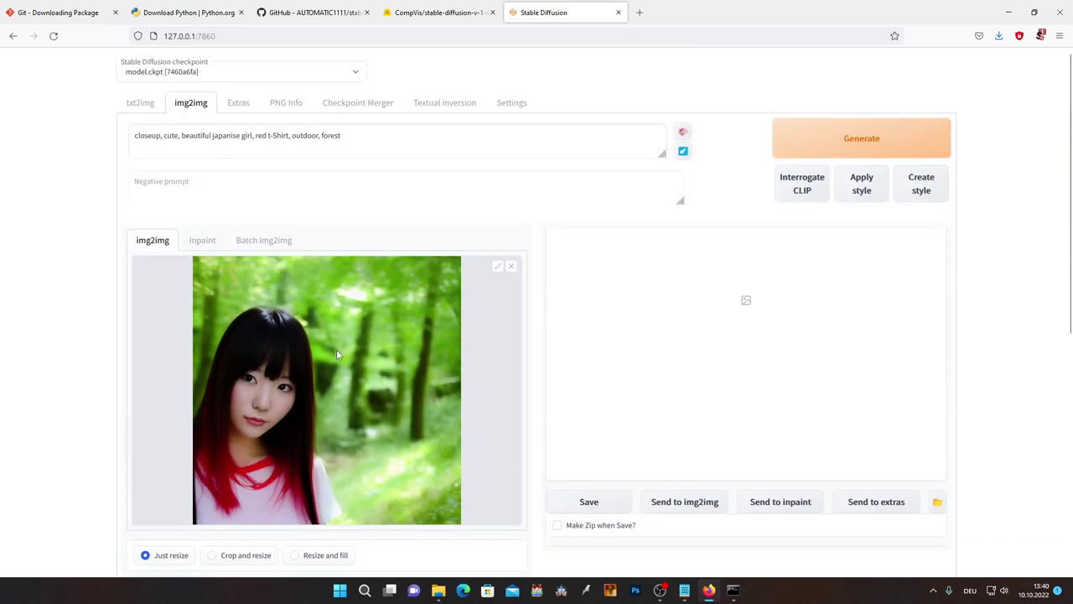
left_click(810, 140)
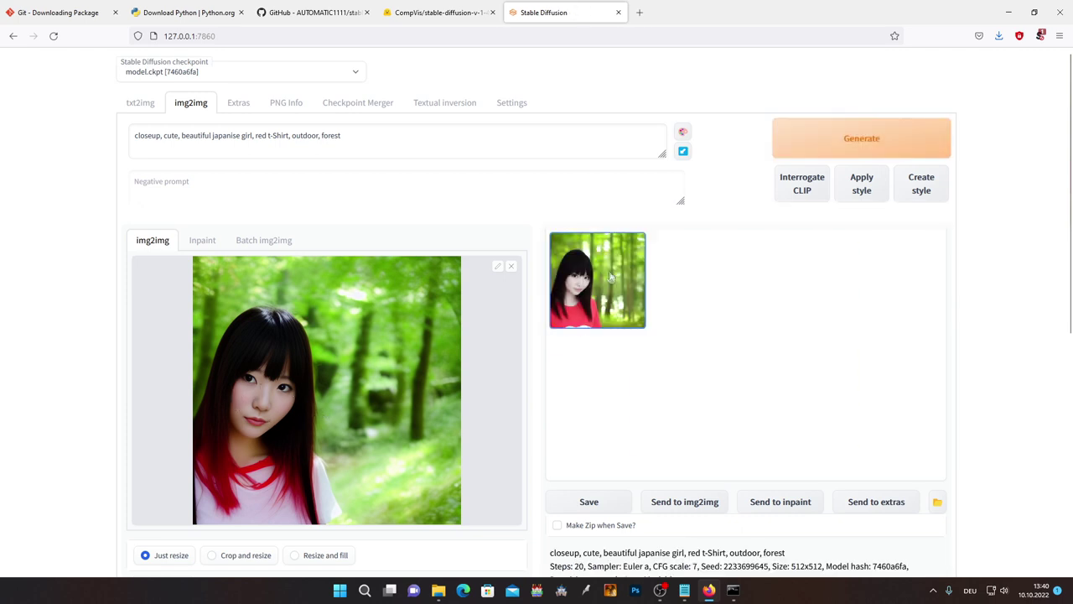
left_click(595, 293)
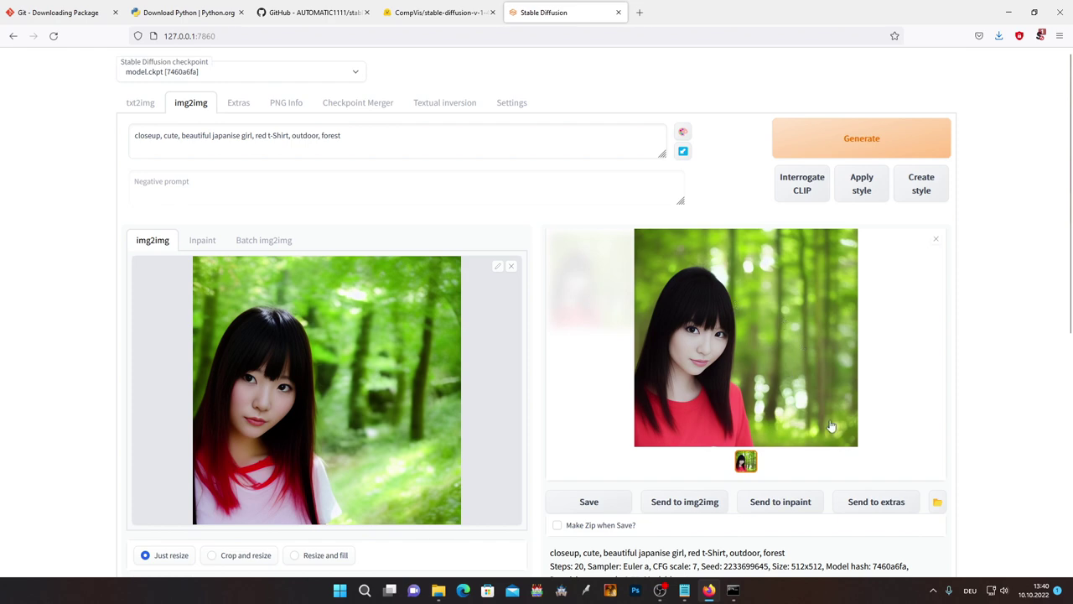
scroll(510, 364, "down", 1)
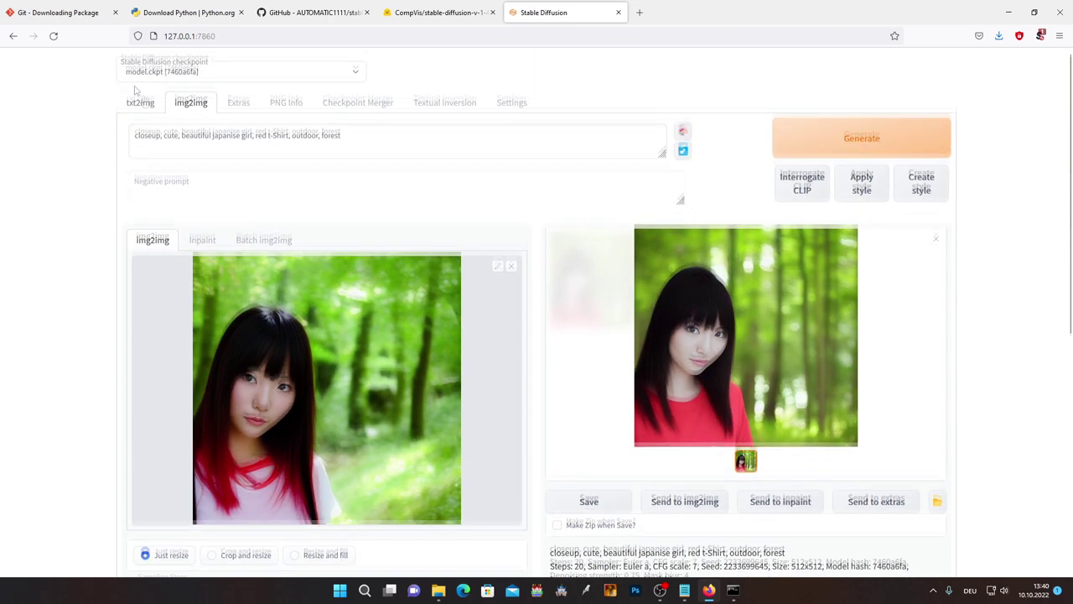
scroll(537, 336, "down", 1)
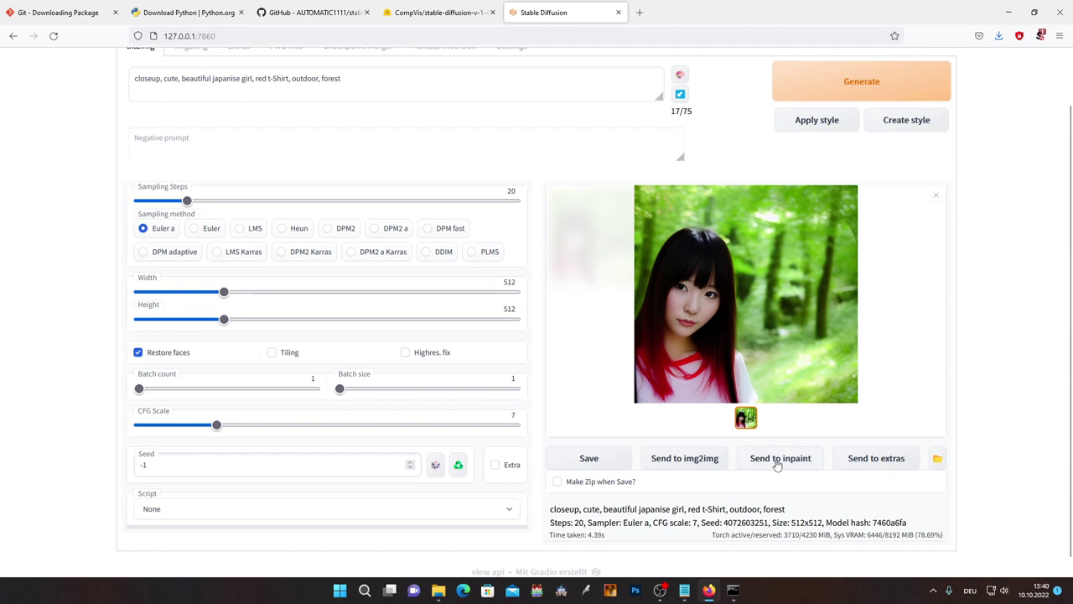
Load the portrait into Inpaint and paint a mask over her hair with an enlarged brush.
left_click(777, 461)
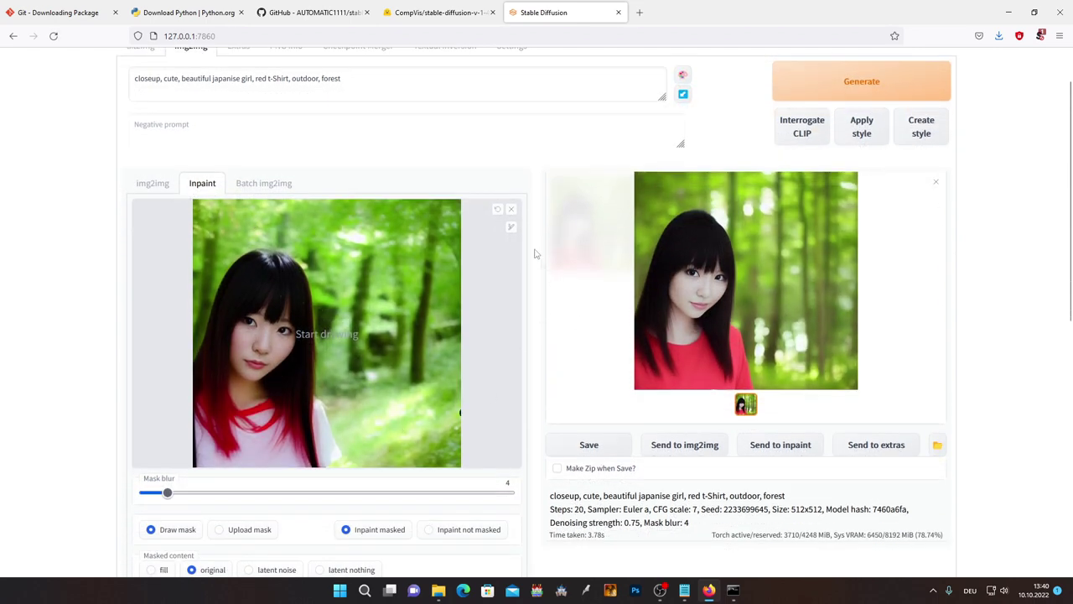
mouse_move(511, 228)
left_click(464, 233)
left_click_drag(258, 256, 200, 375)
mouse_move(232, 291)
left_mouse_down()
mouse_move(317, 441)
mouse_move(222, 463)
mouse_move(274, 261)
mouse_move(277, 372)
mouse_move(203, 451)
mouse_move(277, 453)
left_mouse_up()
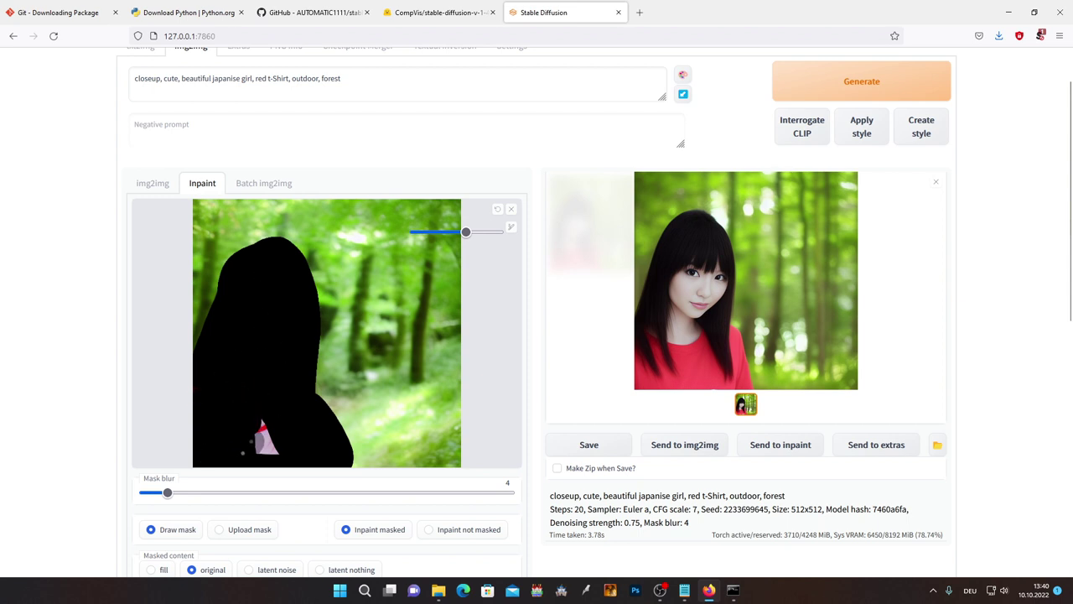
Inpaint the masked area and review the Inpaint settings.
left_click(818, 94)
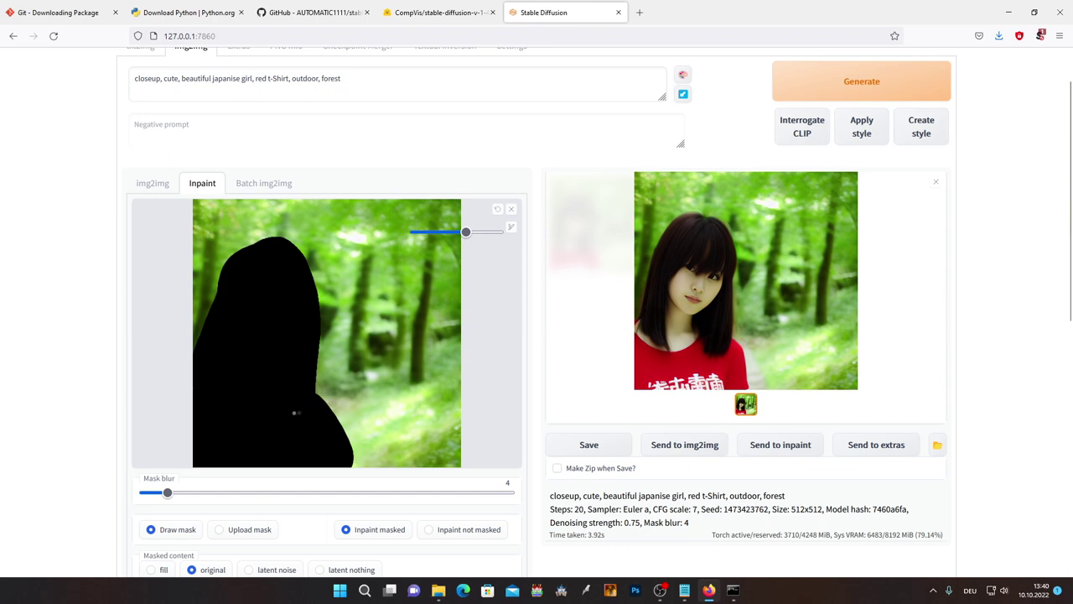
scroll(300, 410, "down", 2)
scroll(305, 369, "down", 2)
scroll(470, 276, "up", 4)
scroll(475, 335, "down", 3)
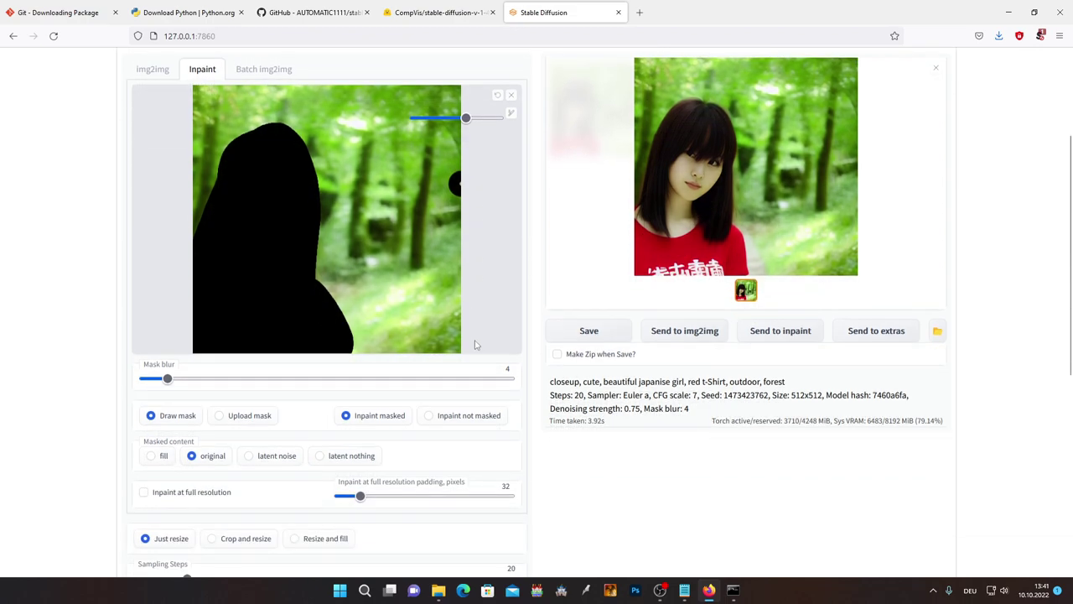
scroll(522, 433, "down", 2)
scroll(523, 436, "up", 3)
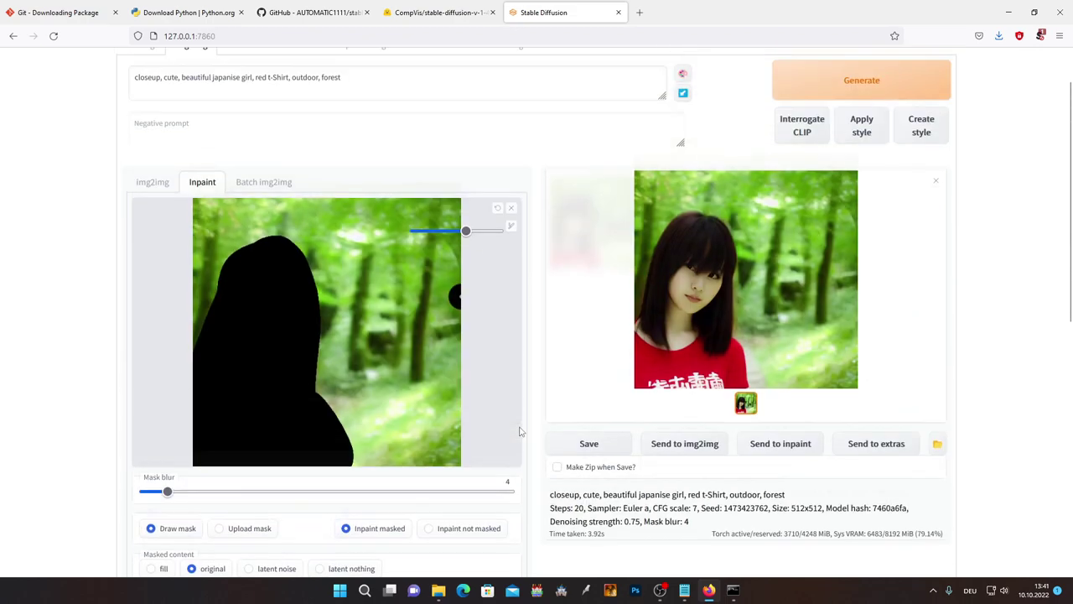
scroll(526, 443, "down", 5)
scroll(314, 395, "down", 2)
scroll(352, 400, "up", 5)
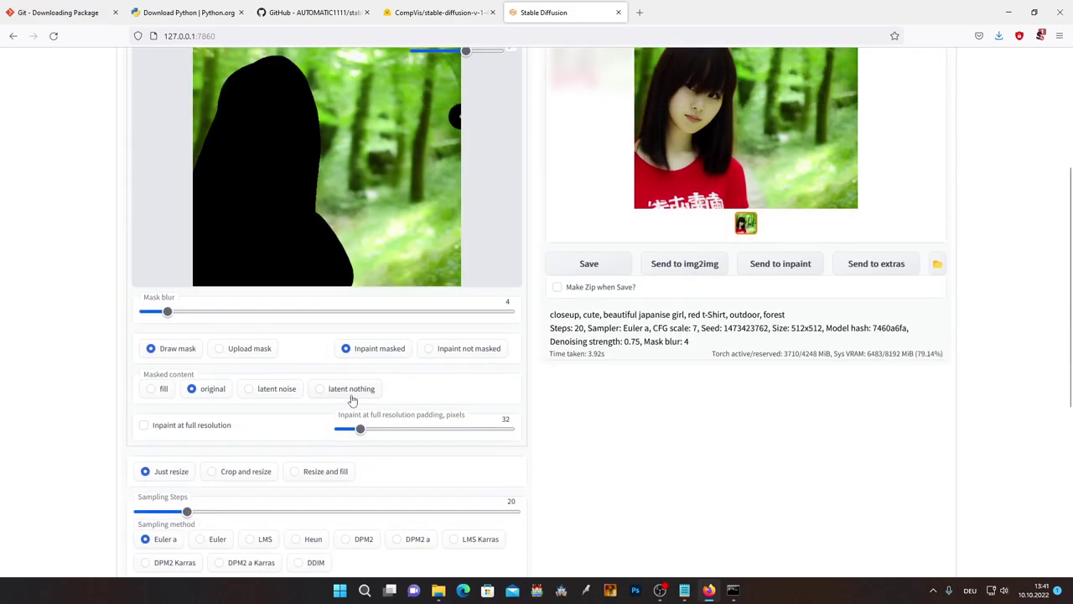
scroll(350, 388, "up", 4)
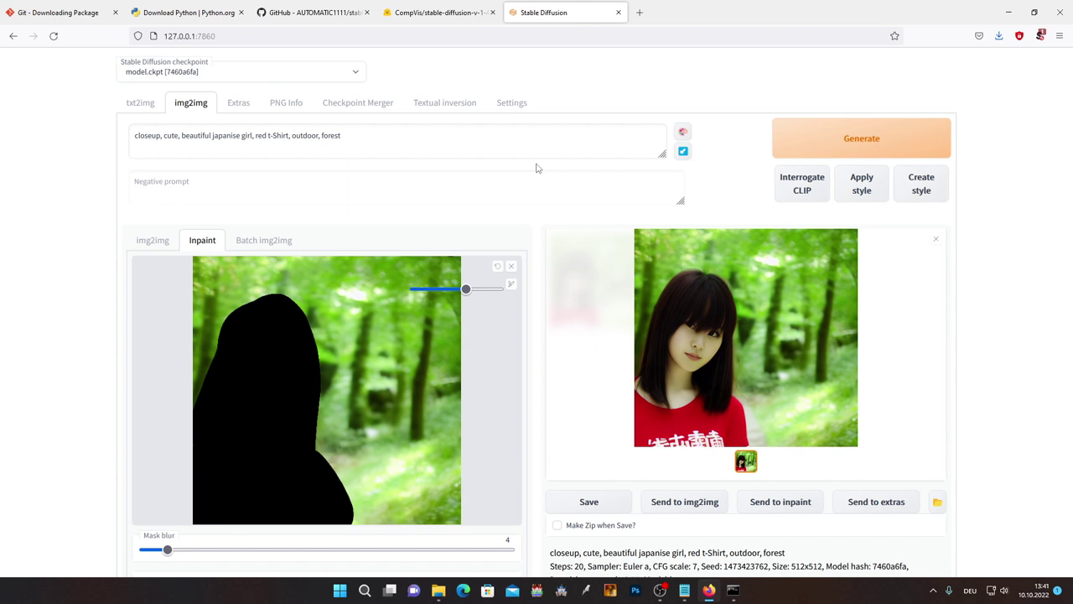
Browse the txt2img, img2img, Extras, PNG Info, Checkpoint Merger, Textual inversion and Settings pages.
left_click(140, 103)
left_click(191, 103)
left_click(238, 103)
left_click(286, 103)
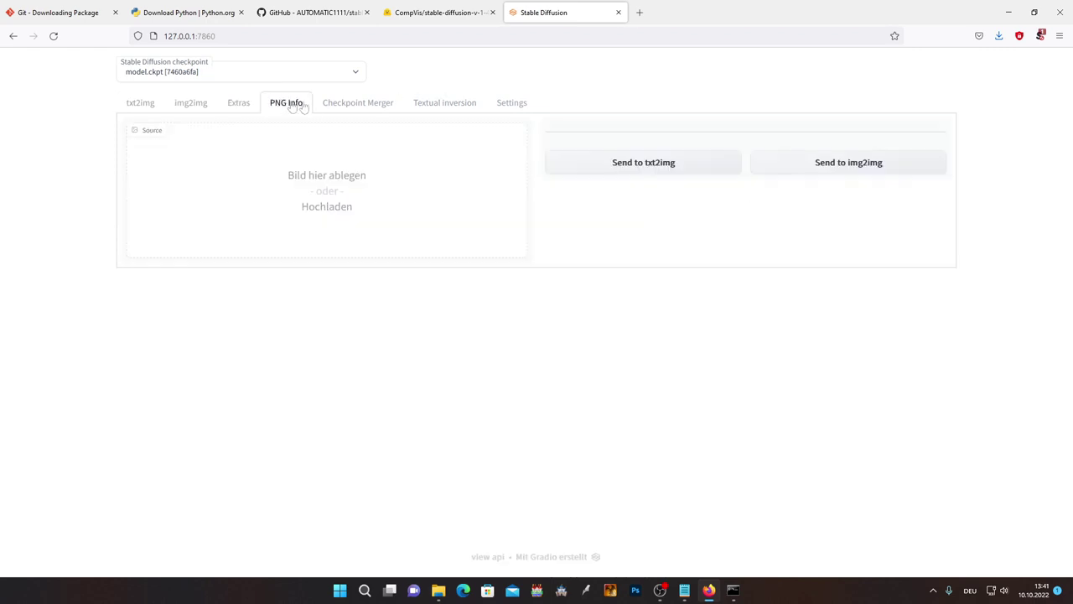
left_click(358, 103)
left_click(437, 103)
left_click(510, 103)
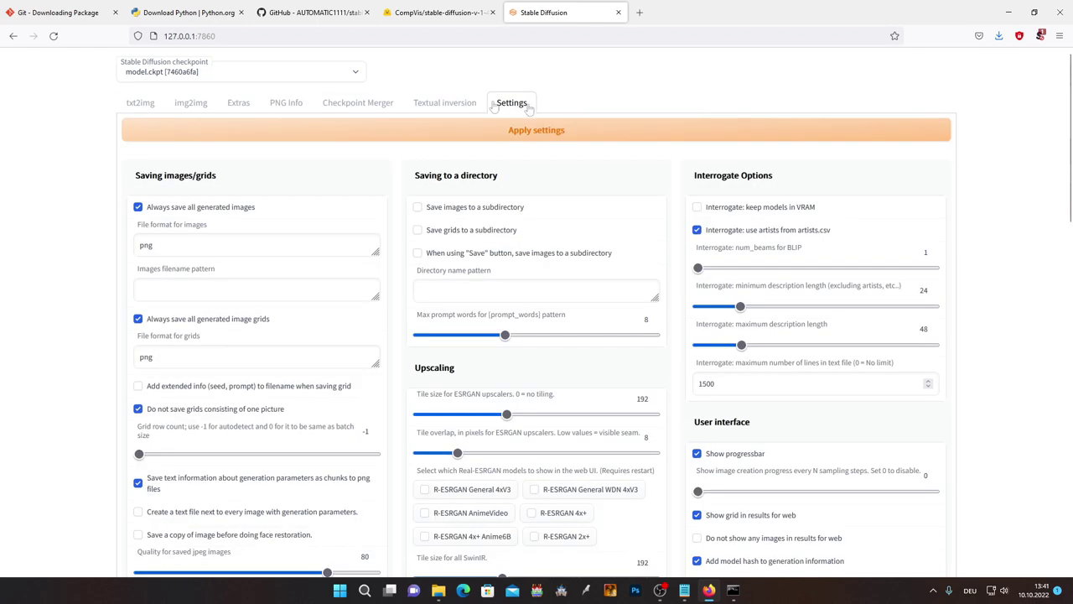
scroll(497, 372, "down", 5)
scroll(498, 371, "up", 5)
left_click(141, 103)
scroll(492, 331, "down", 2)
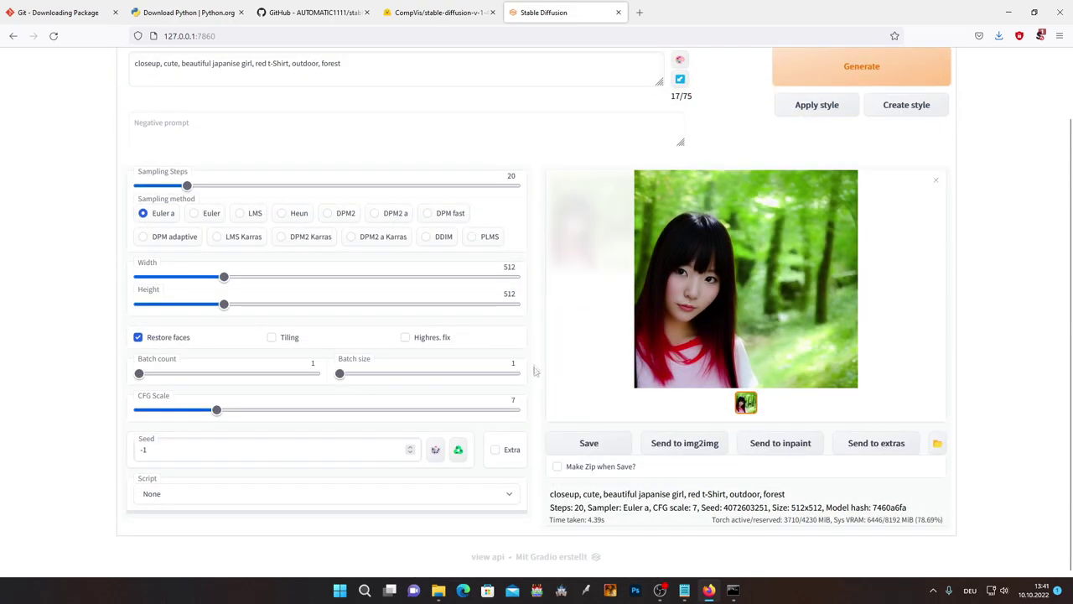
scroll(531, 374, "up", 2)
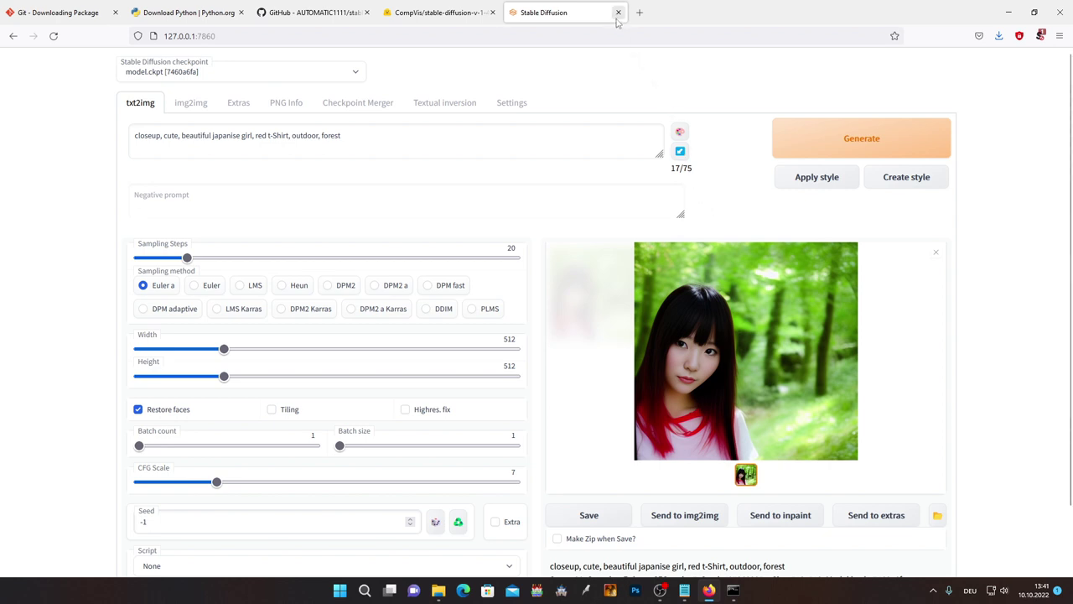
Close the running web UI server console and bring the stable-diffusion-webui folder window forward.
right_click(733, 591)
left_click(719, 561)
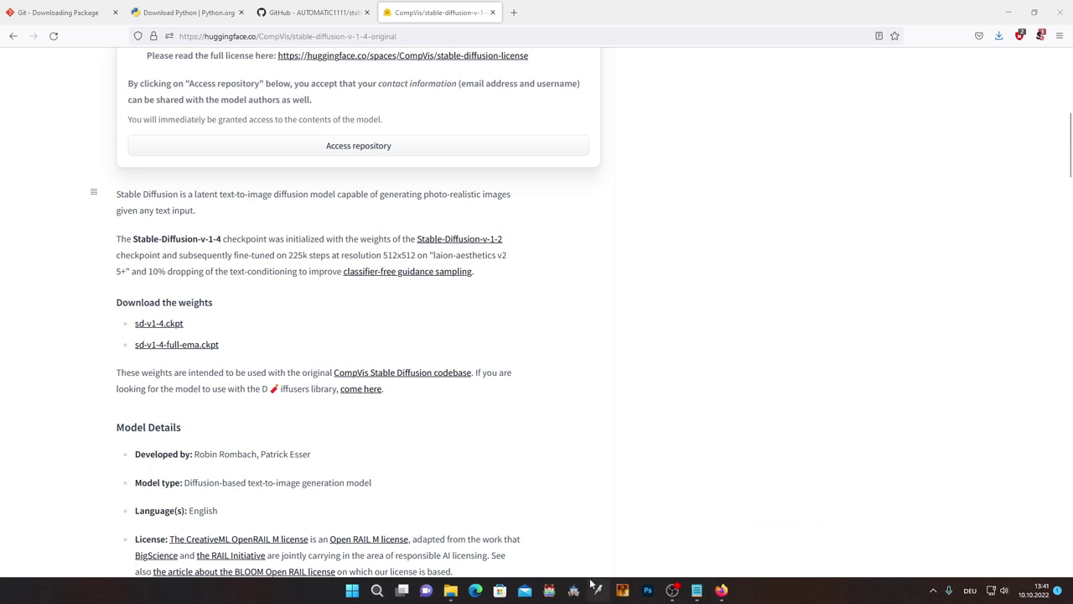
mouse_move(450, 590)
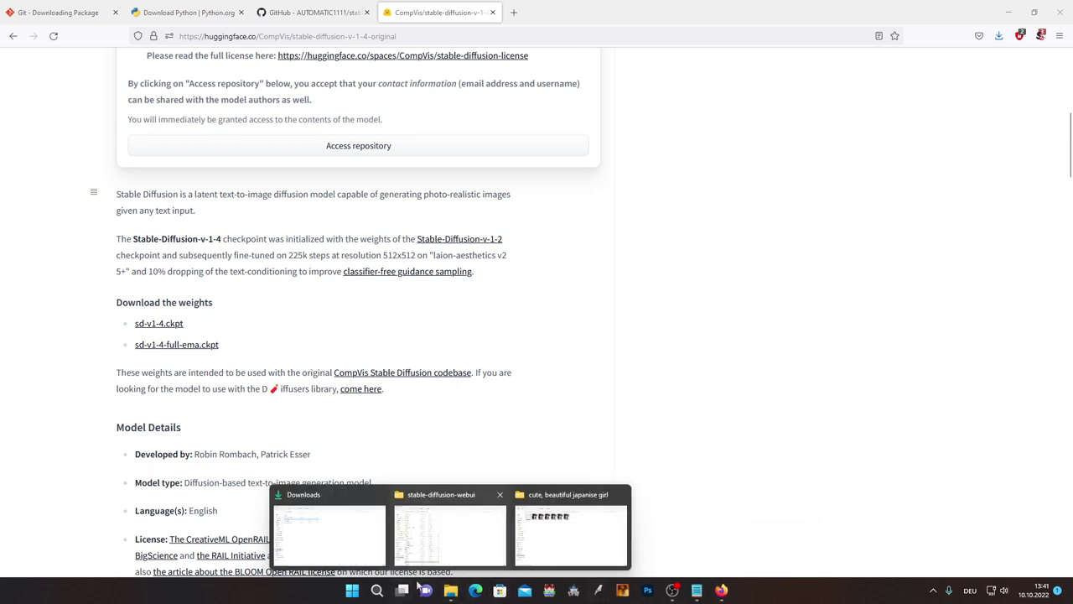
left_click(449, 537)
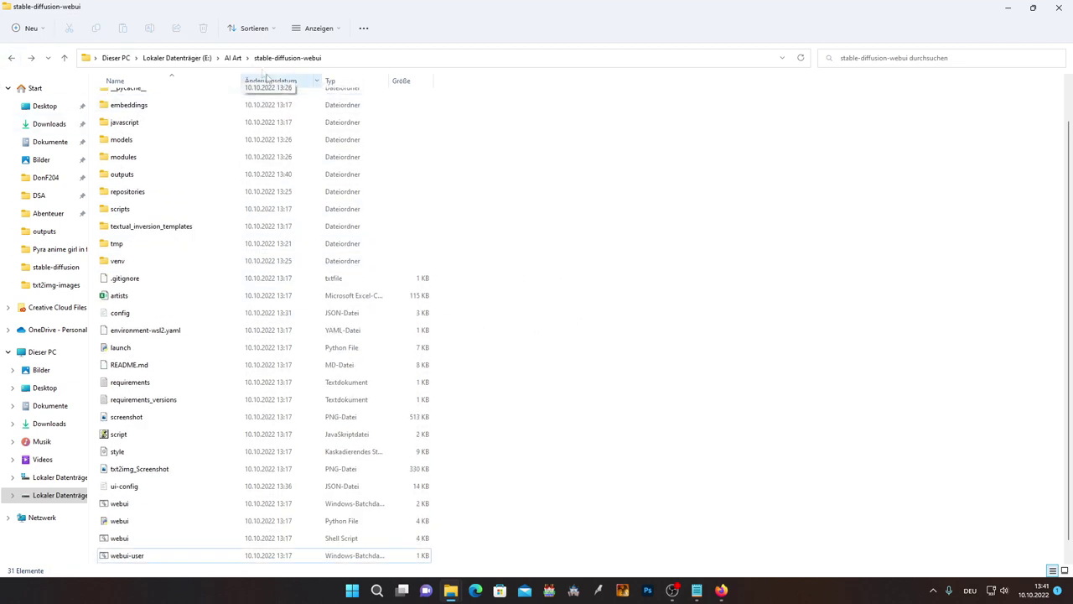
Open a Command Prompt in the stable-diffusion-webui folder via the address bar.
left_click(354, 57)
type("cmd")
key("Return")
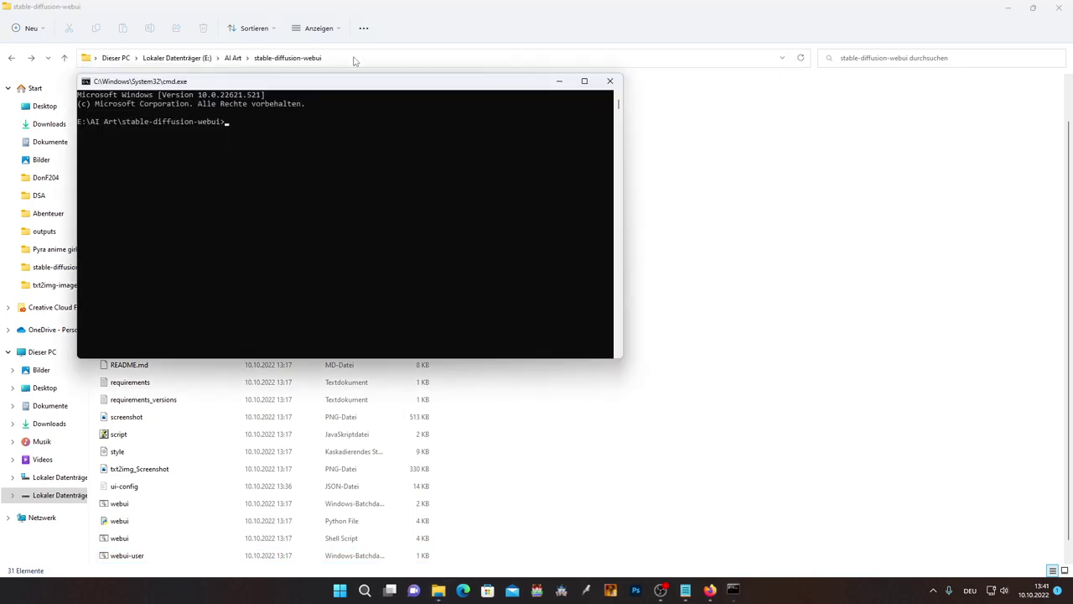
left_click_drag(352, 81, 602, 228)
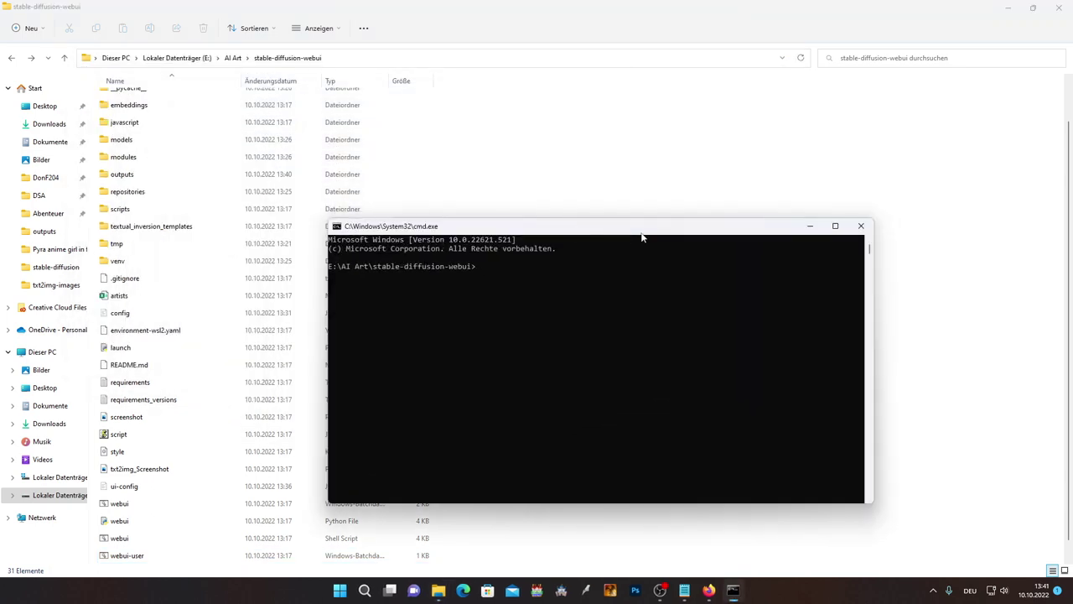
Run git pull, copy the 'Already up to date.' output, and close the console.
type("git")
type(" pull")
key("Return")
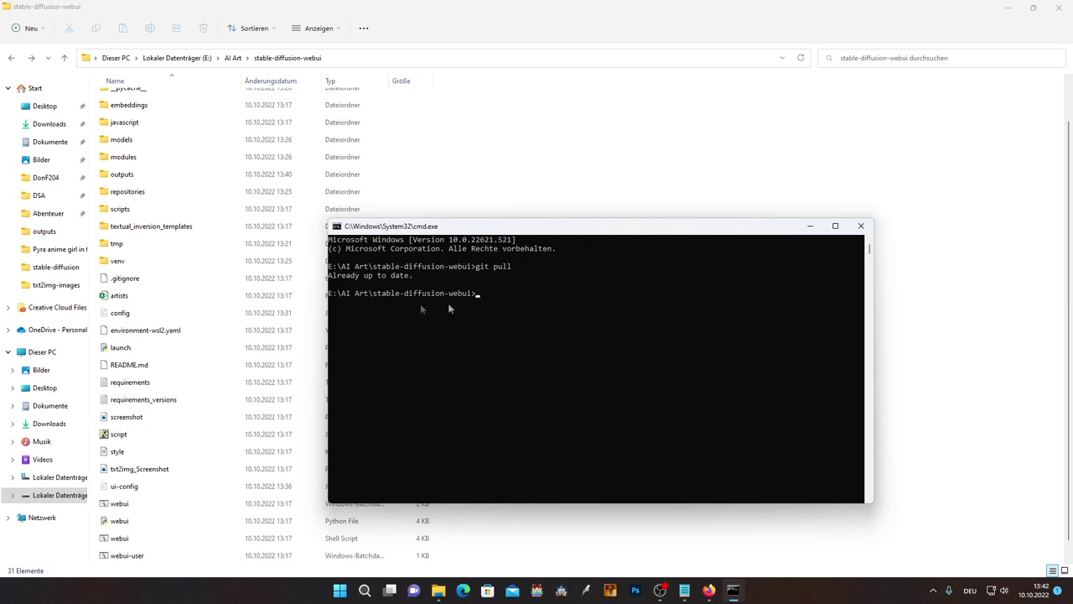
left_click_drag(421, 277, 328, 277)
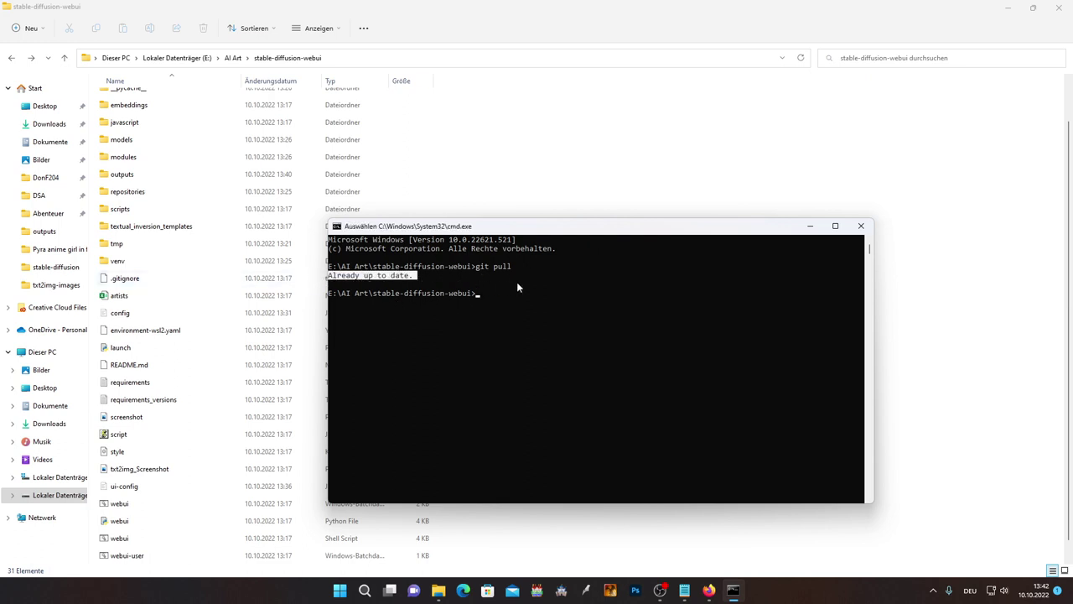
right_click(500, 300)
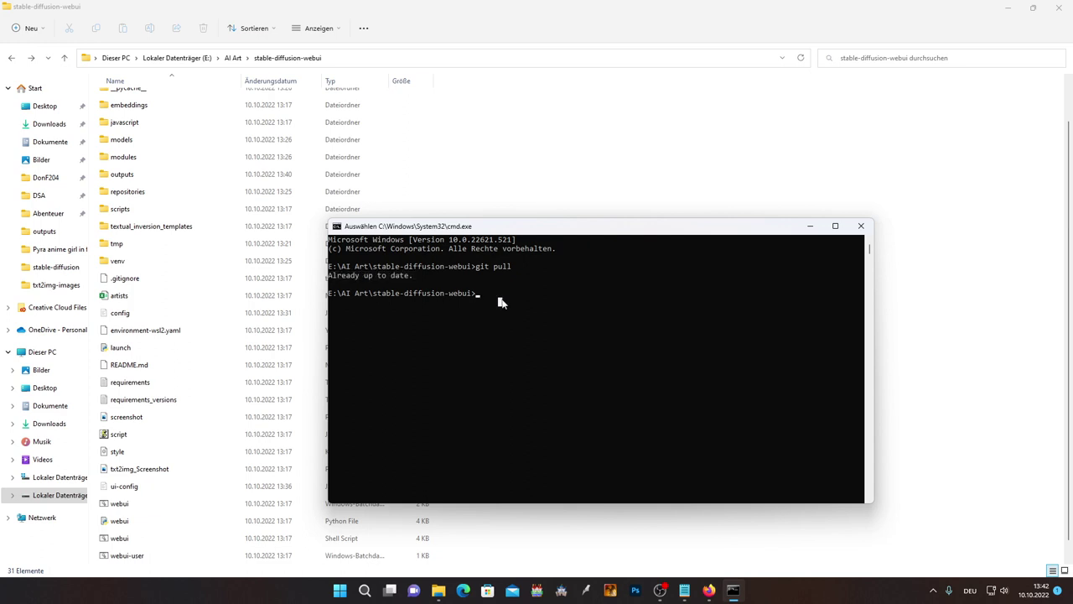
left_click(864, 228)
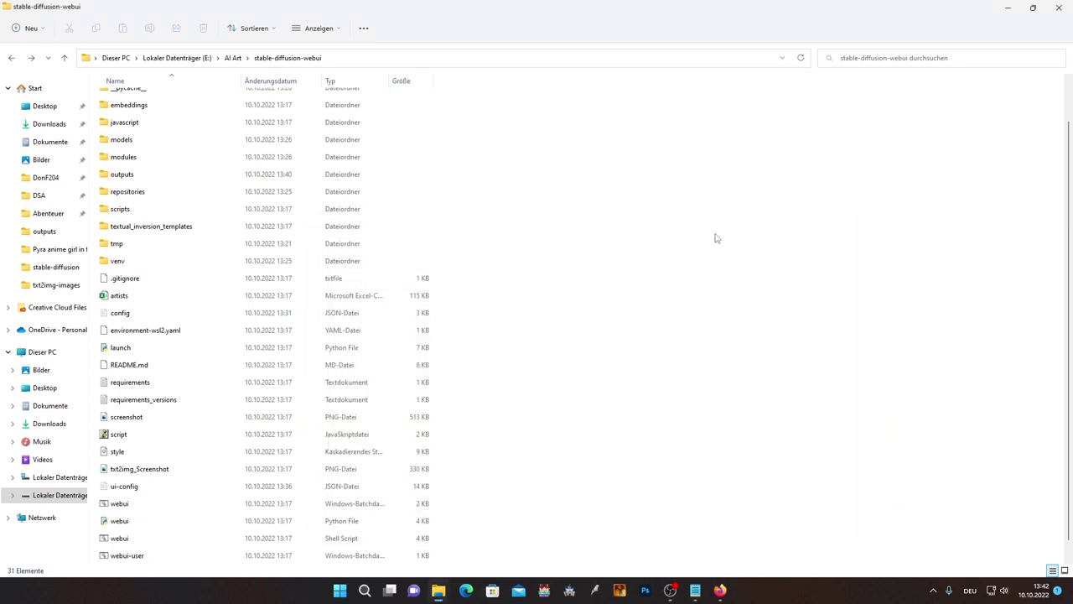
Open webui-user.bat for editing in Notepad.
scroll(470, 371, "down", 1)
left_click(134, 545)
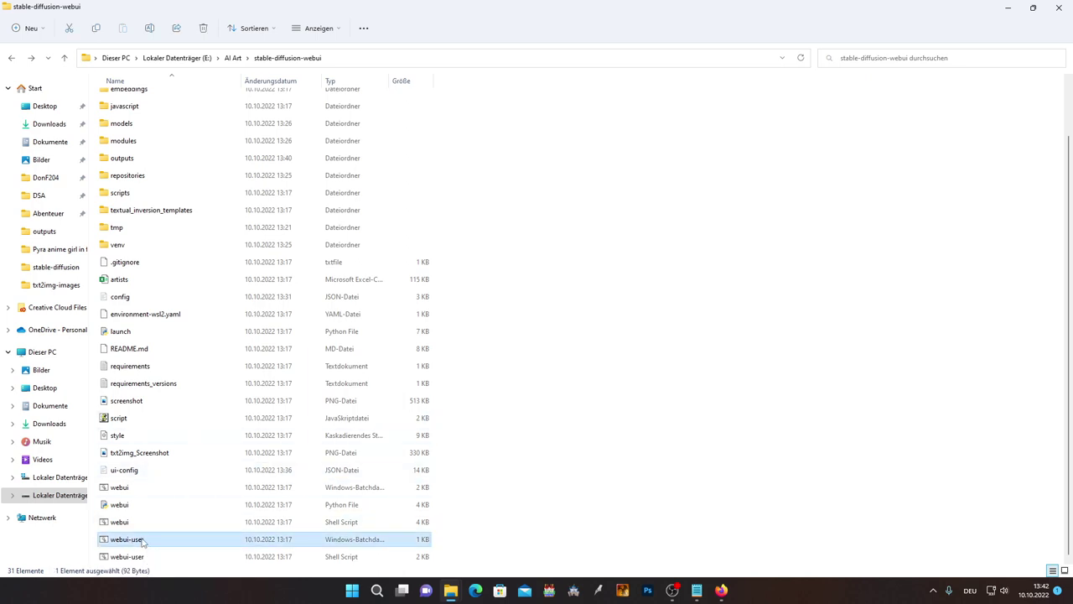
right_click(142, 543)
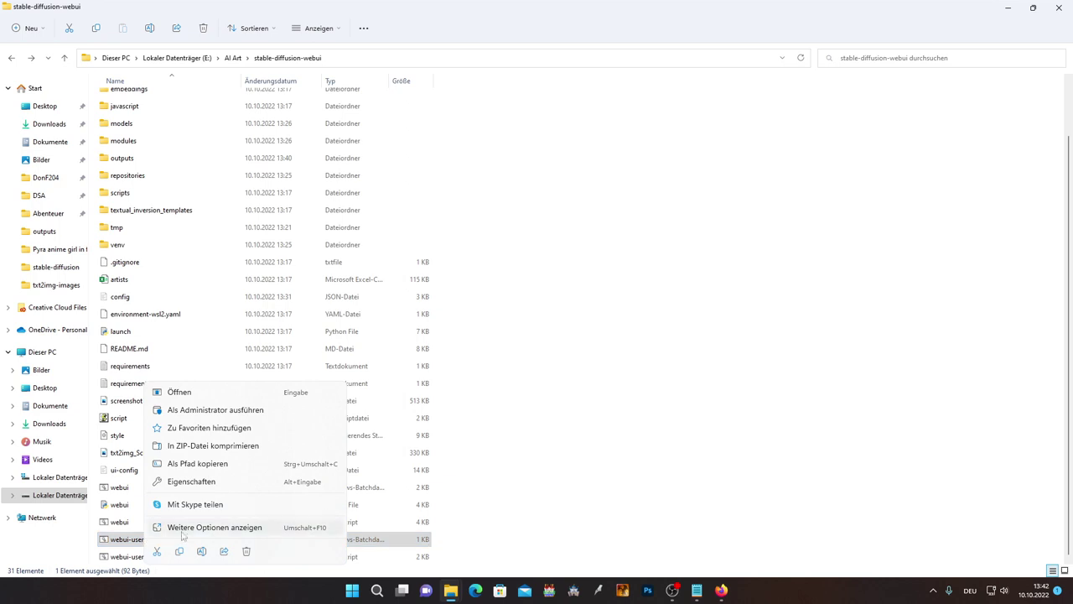
left_click(208, 526)
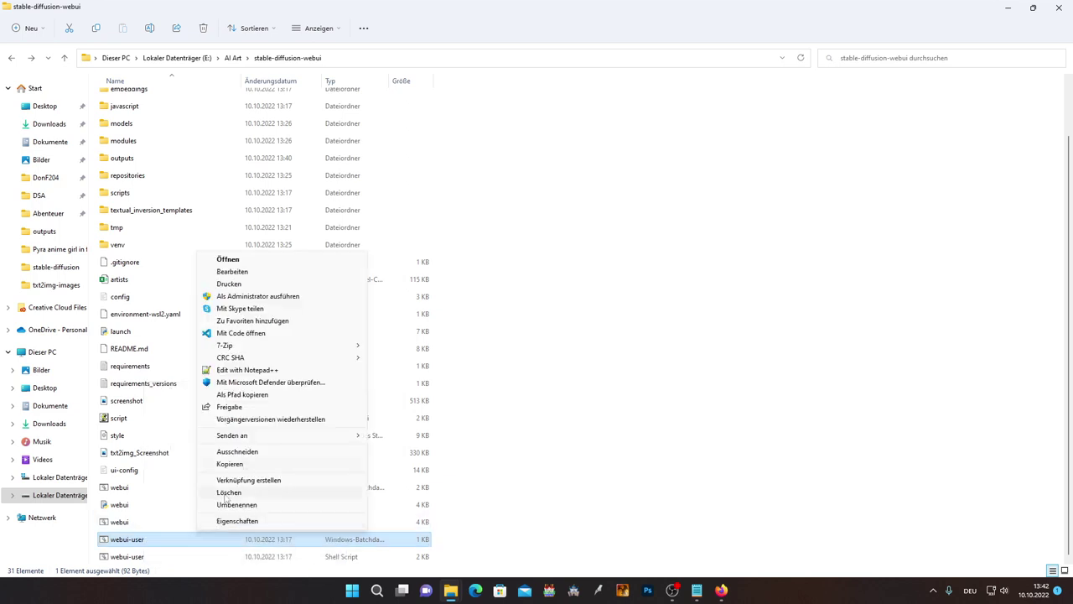
left_click(241, 272)
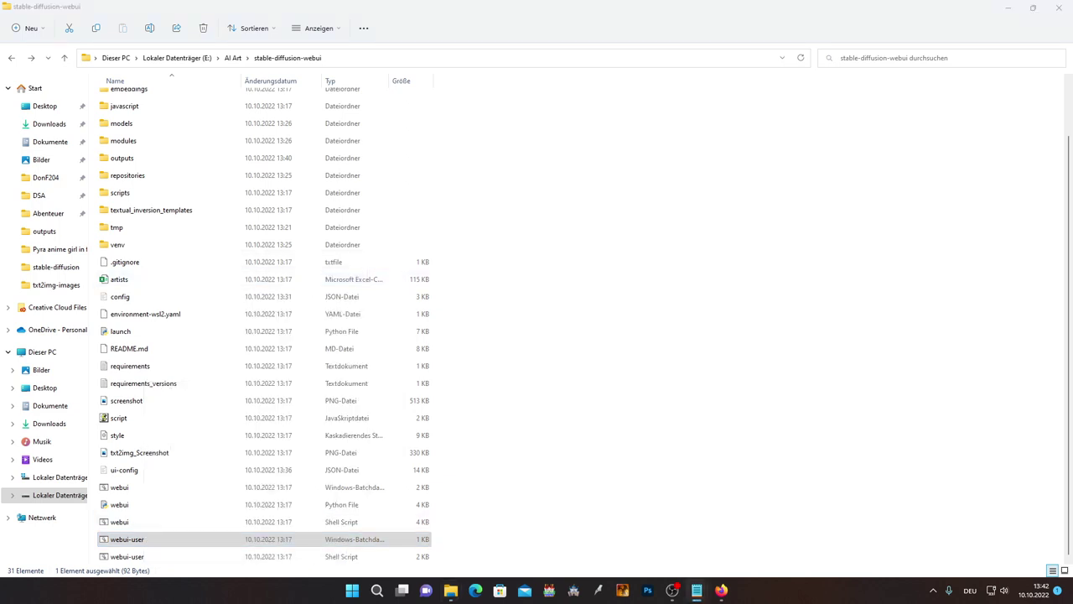
Add a 'git pull' line above 'call webui.bat' and save the file.
left_click(314, 214)
type("git ")
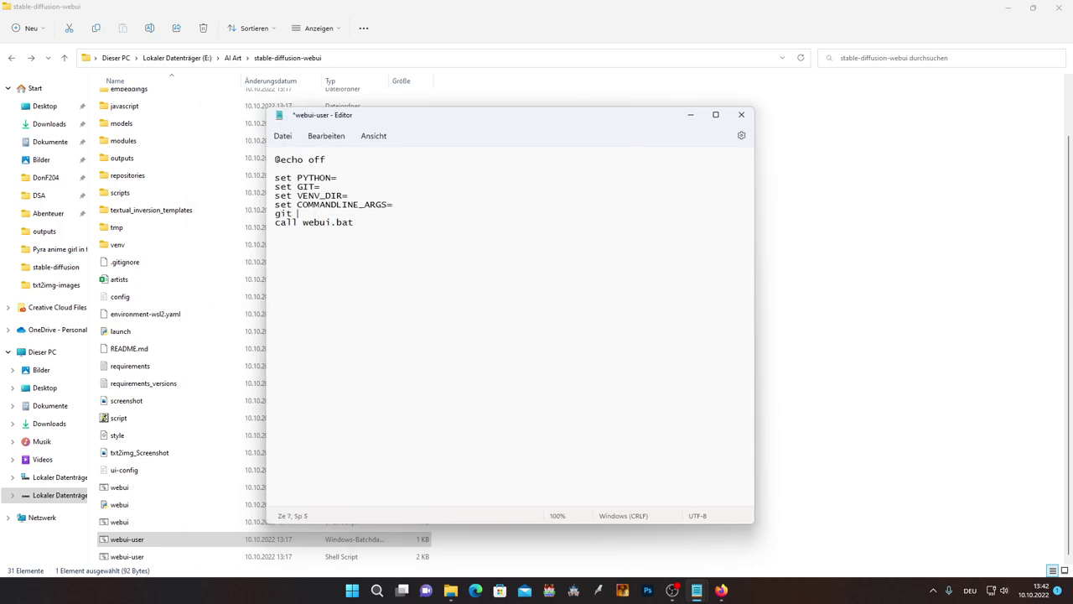
type("pull")
key("ctrl+s")
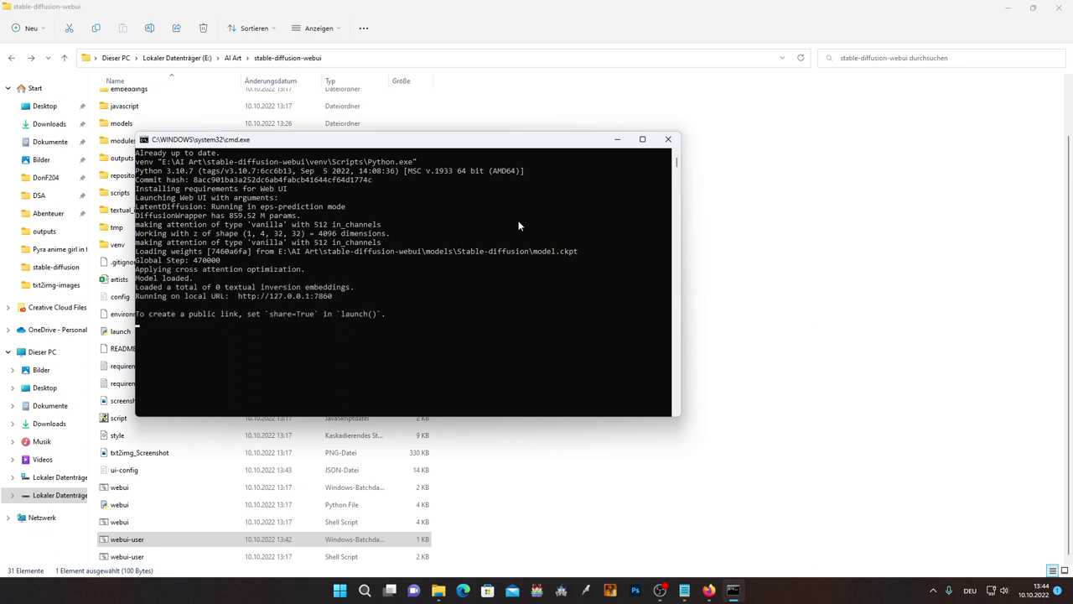
left_click_drag(238, 295, 330, 293)
key("ctrl+c")
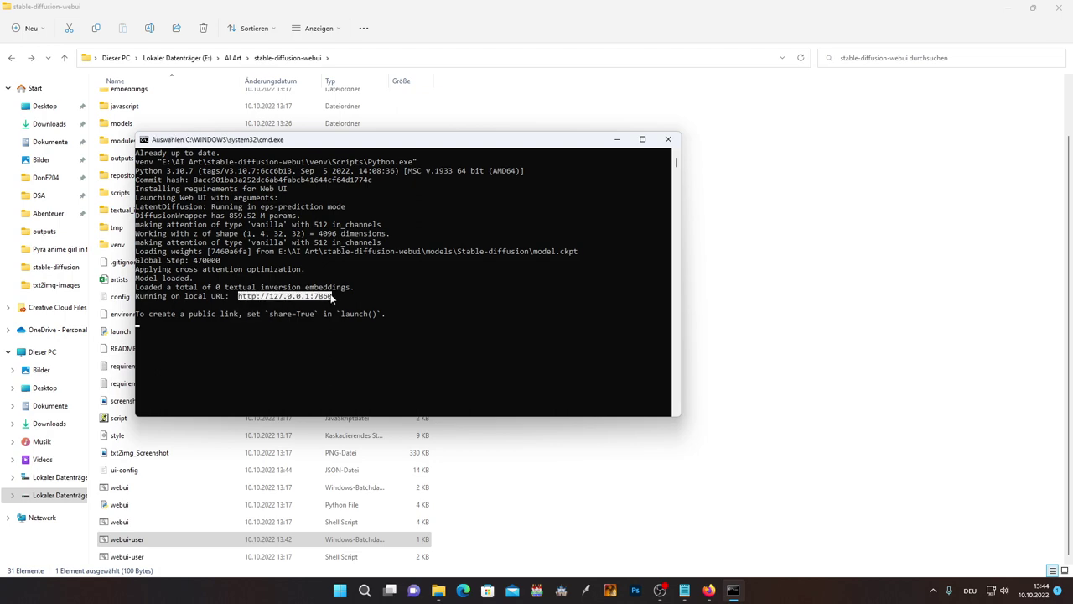
right_click(335, 297)
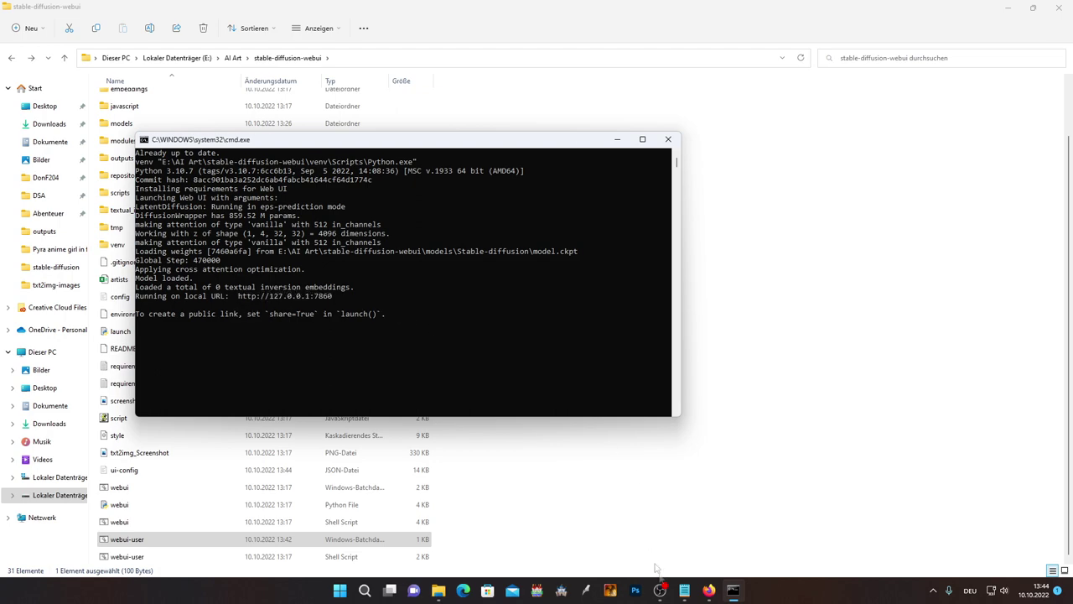
left_click(715, 597)
left_click(509, 12)
key("ctrl+b")
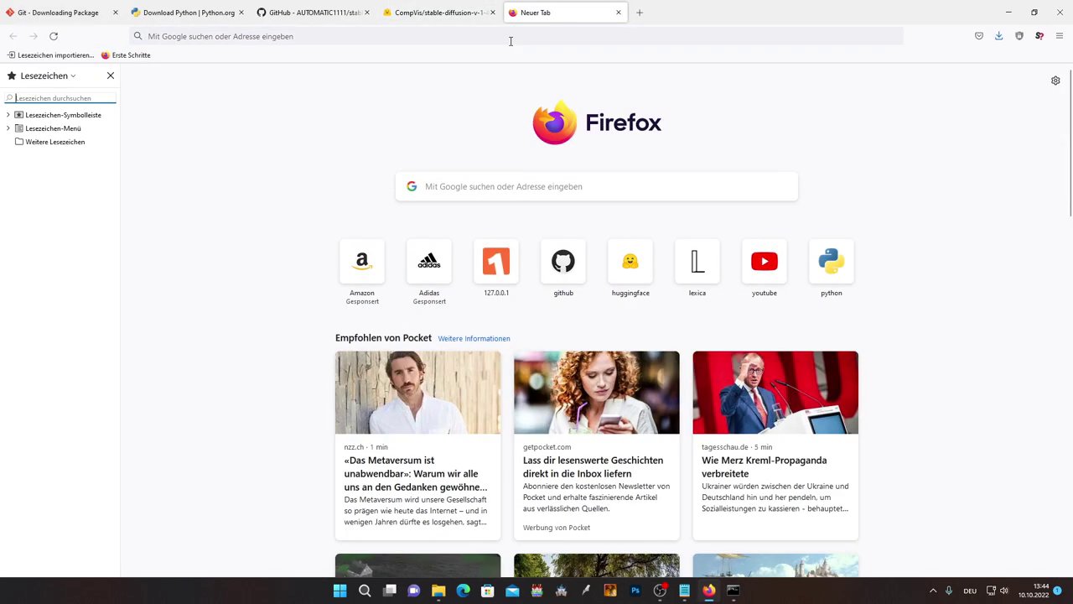
left_click(416, 37)
key("ctrl+v")
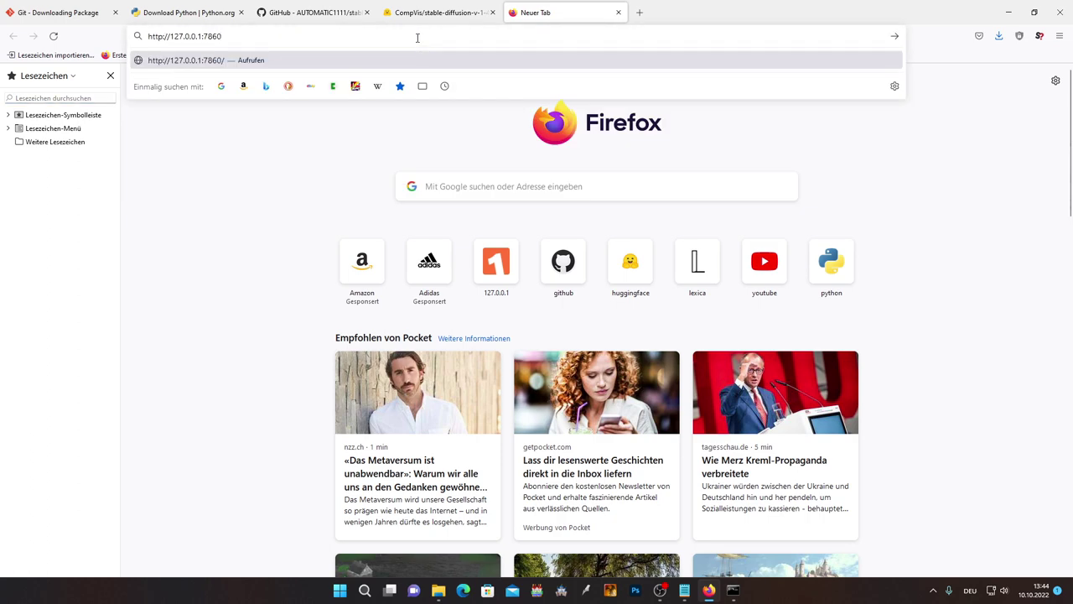
key("Return")
left_click(110, 60)
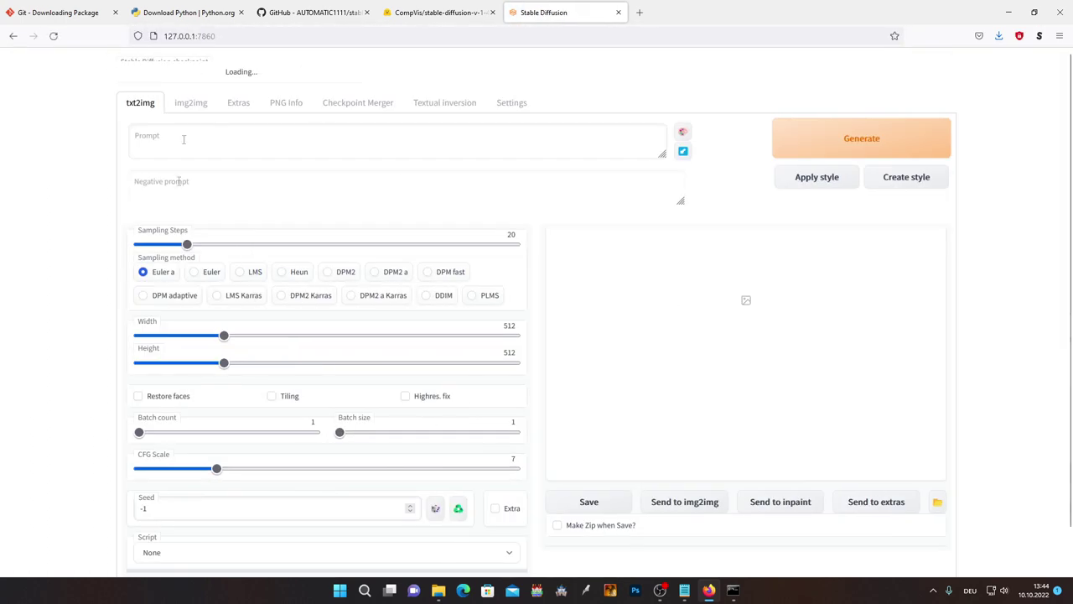
scroll(430, 306, "down", 1)
scroll(584, 151, "up", 1)
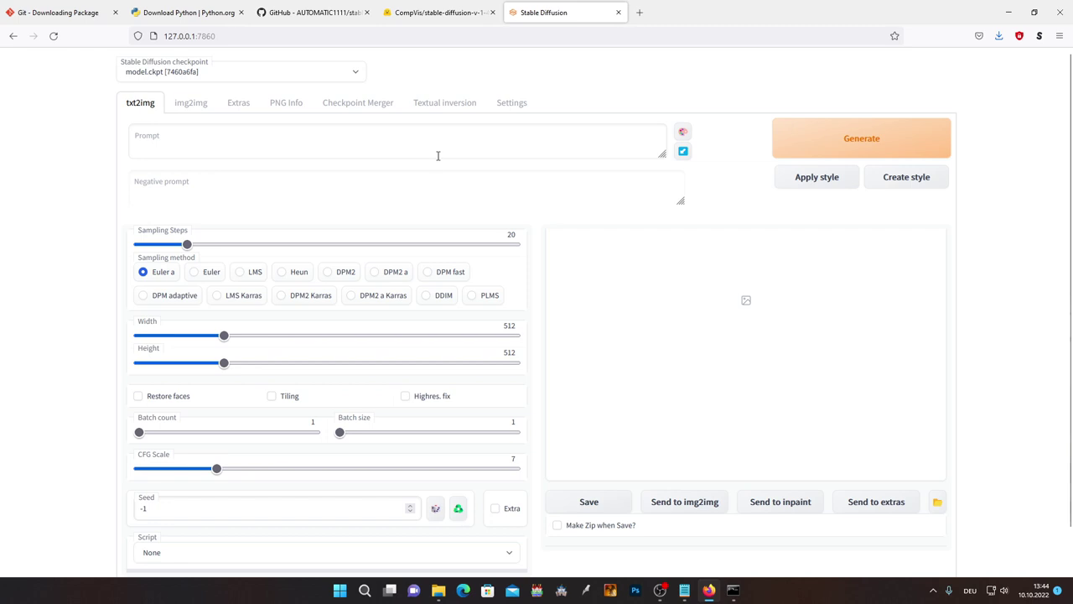